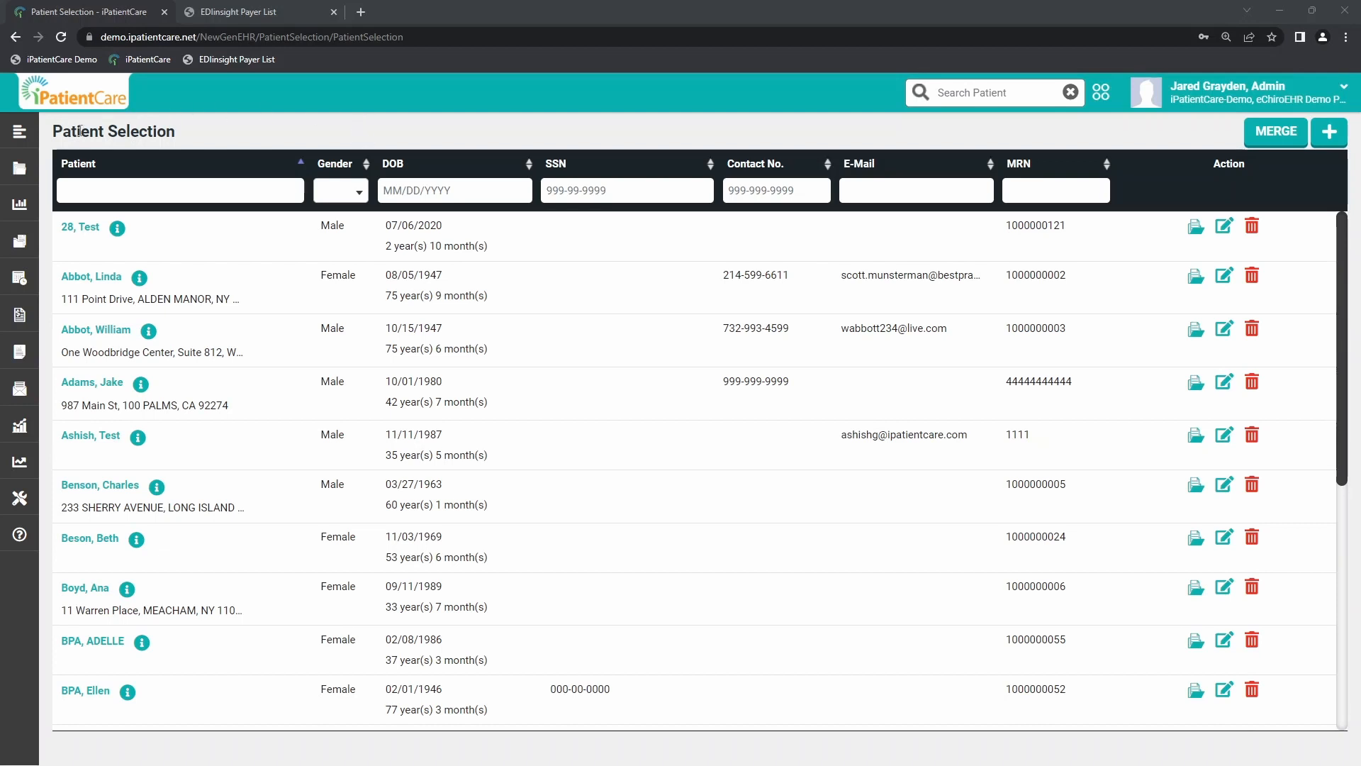
Step: Open the patient list and edit the demographics of the first listed patient
{"action": "left_click_drag", "start_coordinate": [81, 133], "coordinate": [179, 136]}
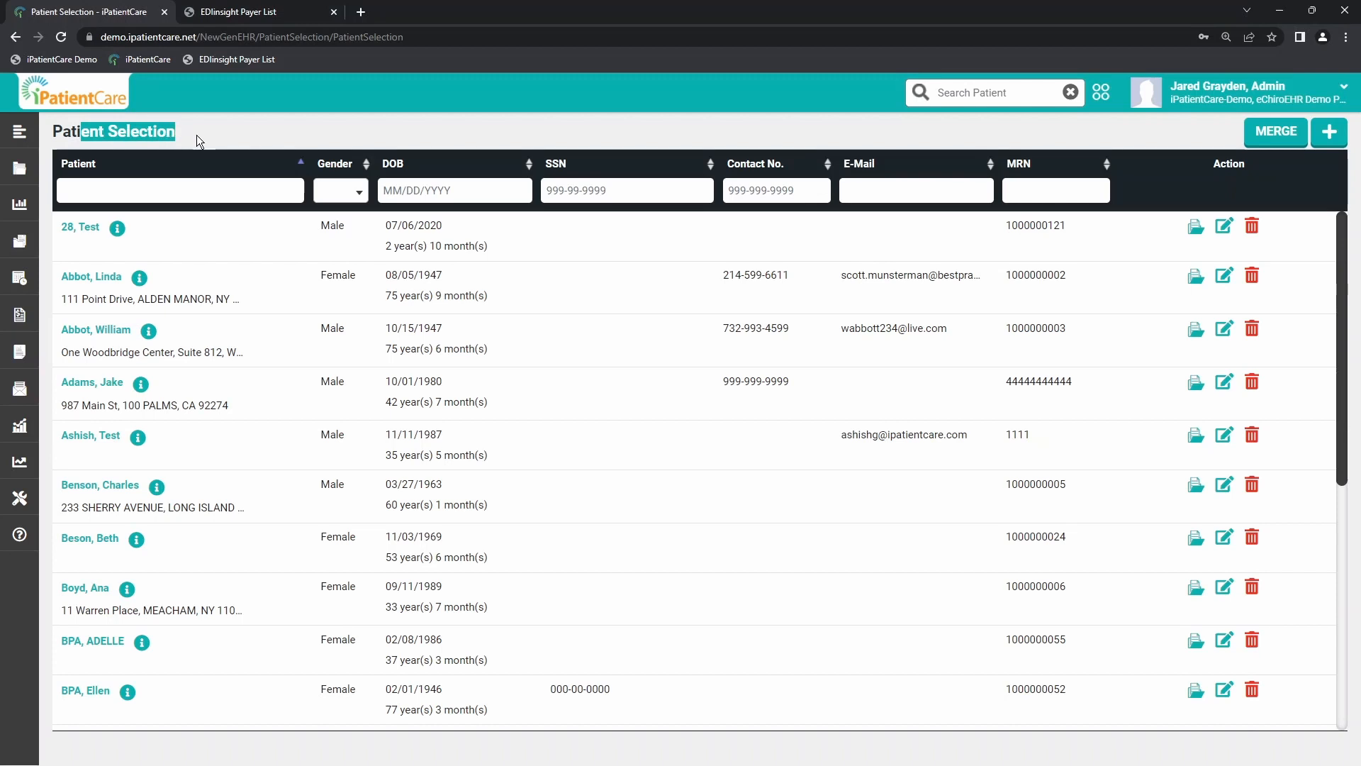
{"action": "left_click", "coordinate": [197, 134]}
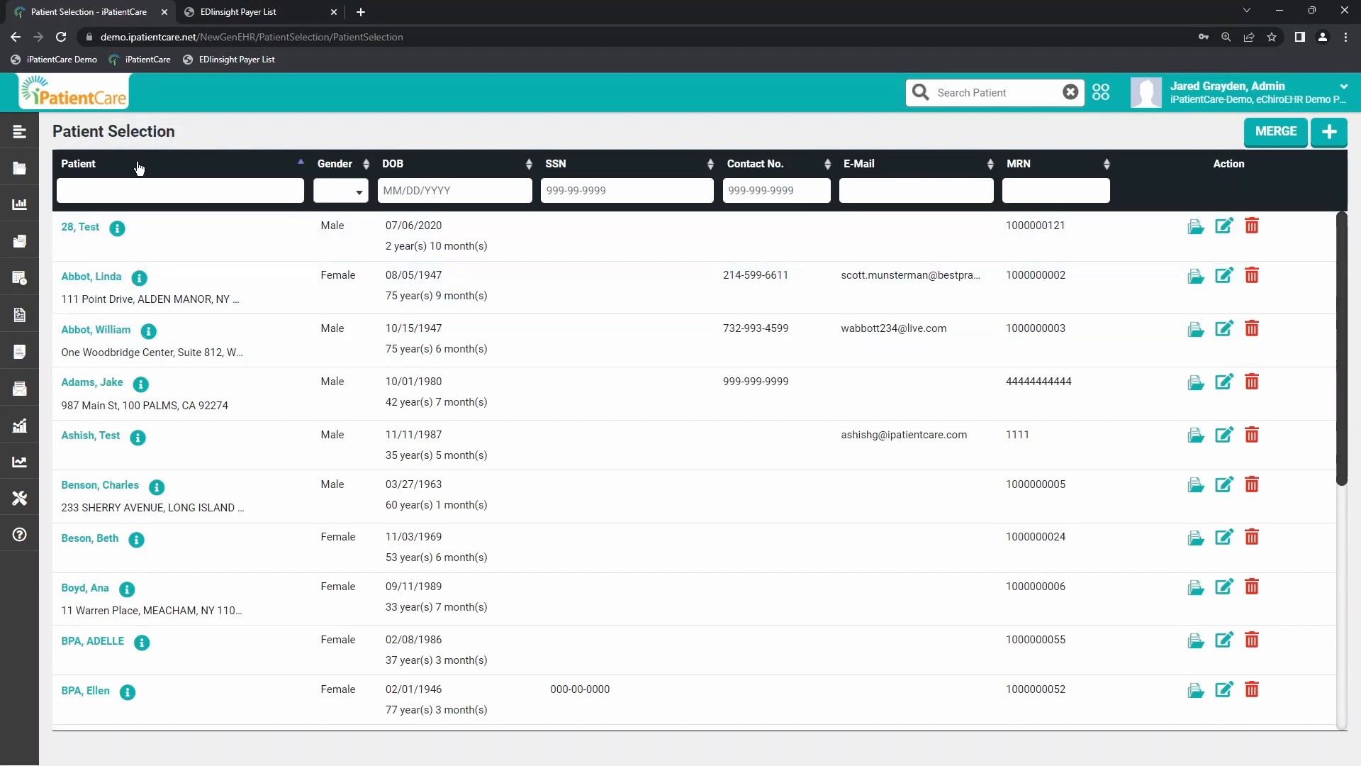
{"action": "left_click", "coordinate": [29, 134]}
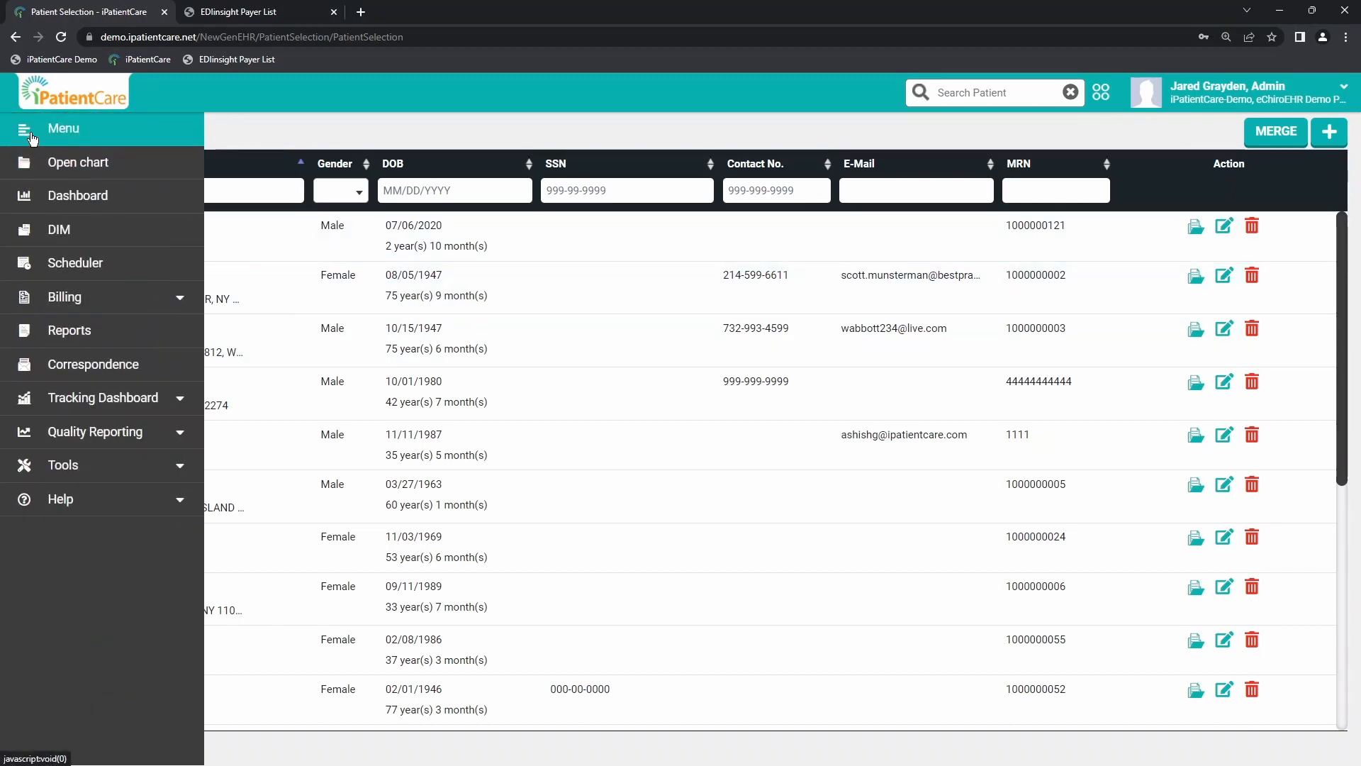
{"action": "left_click", "coordinate": [122, 167]}
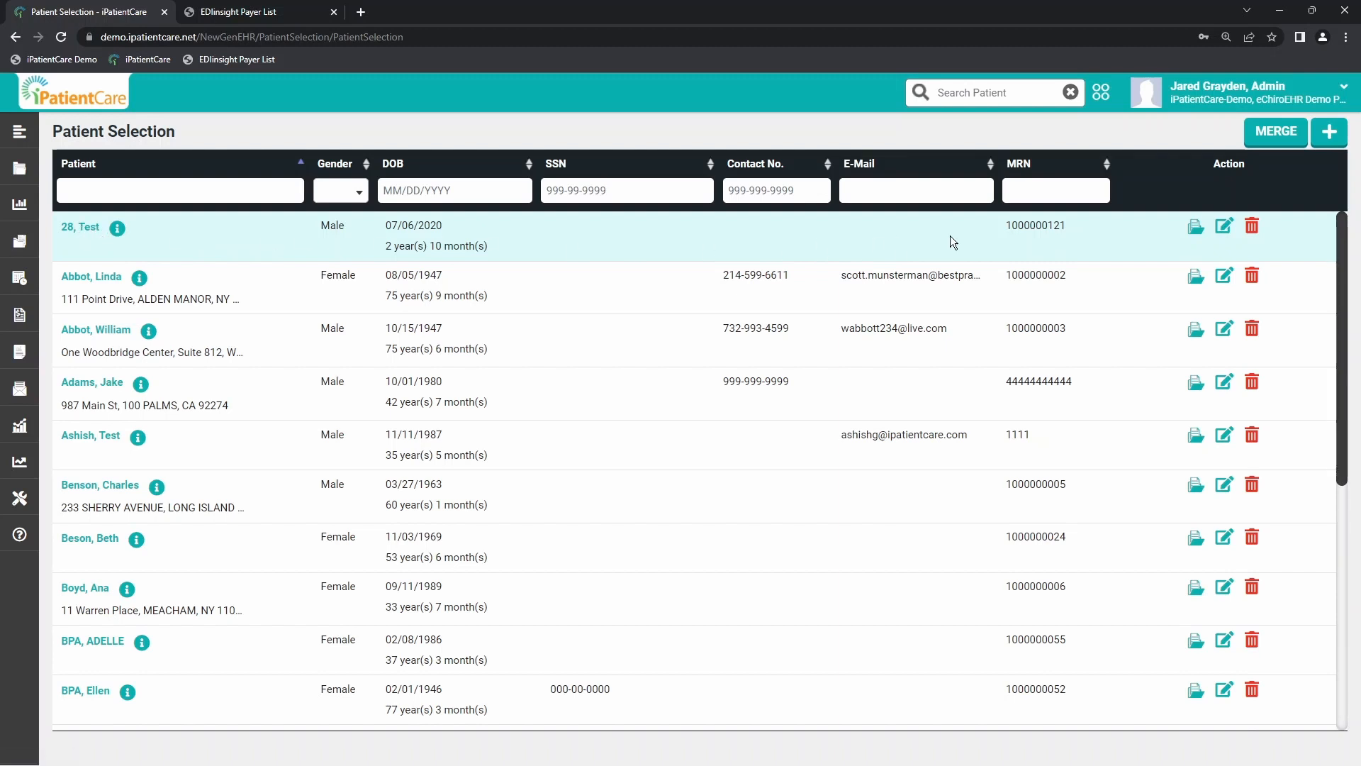
{"action": "left_click", "coordinate": [1224, 228]}
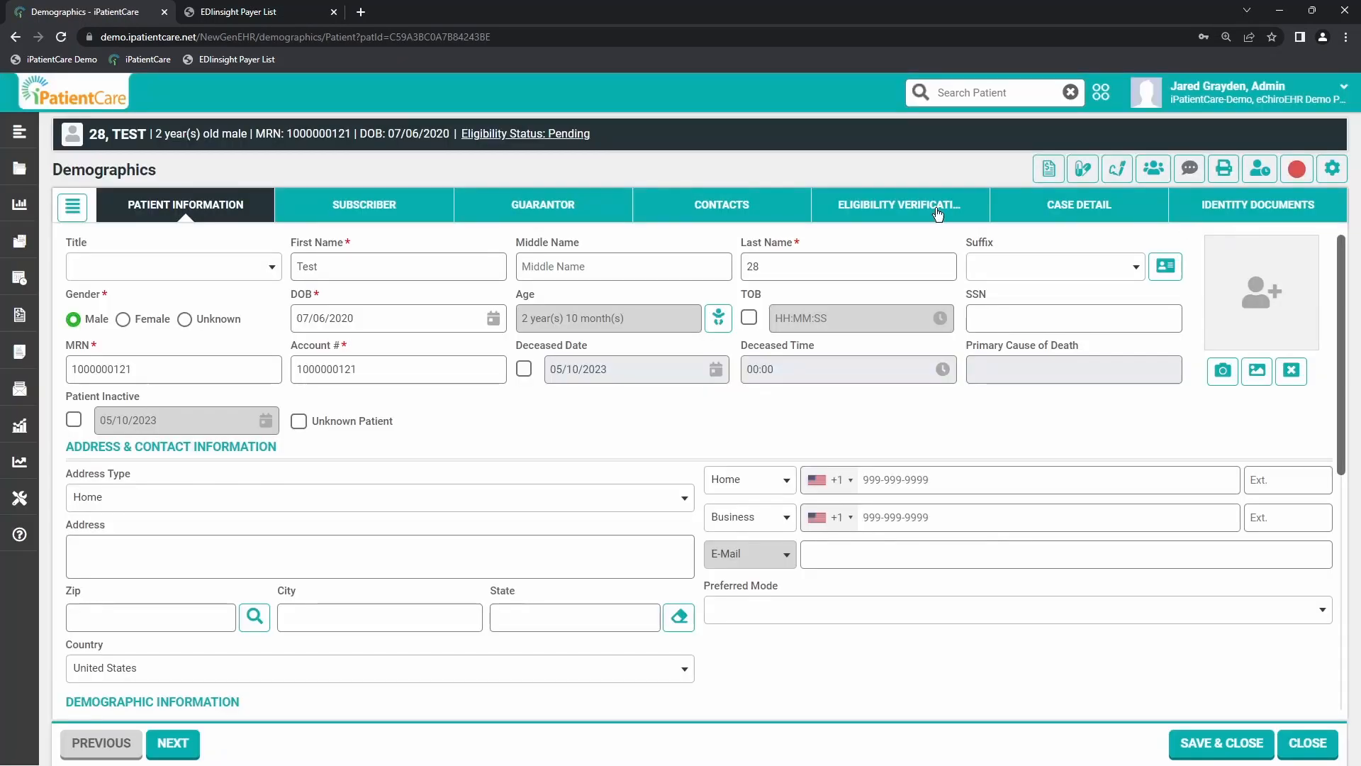
Step: Start a new subscriber record for the patient
{"action": "left_click", "coordinate": [362, 212]}
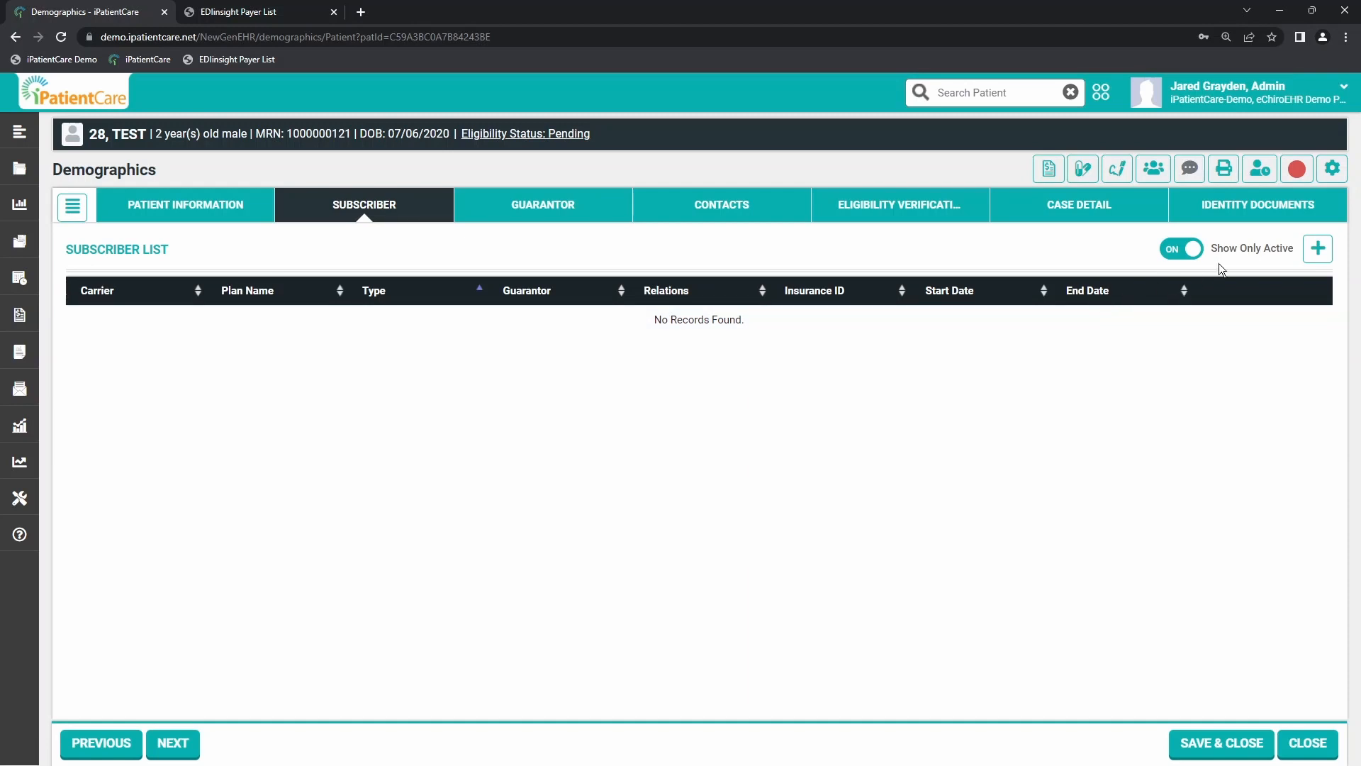
{"action": "left_click", "coordinate": [1317, 258]}
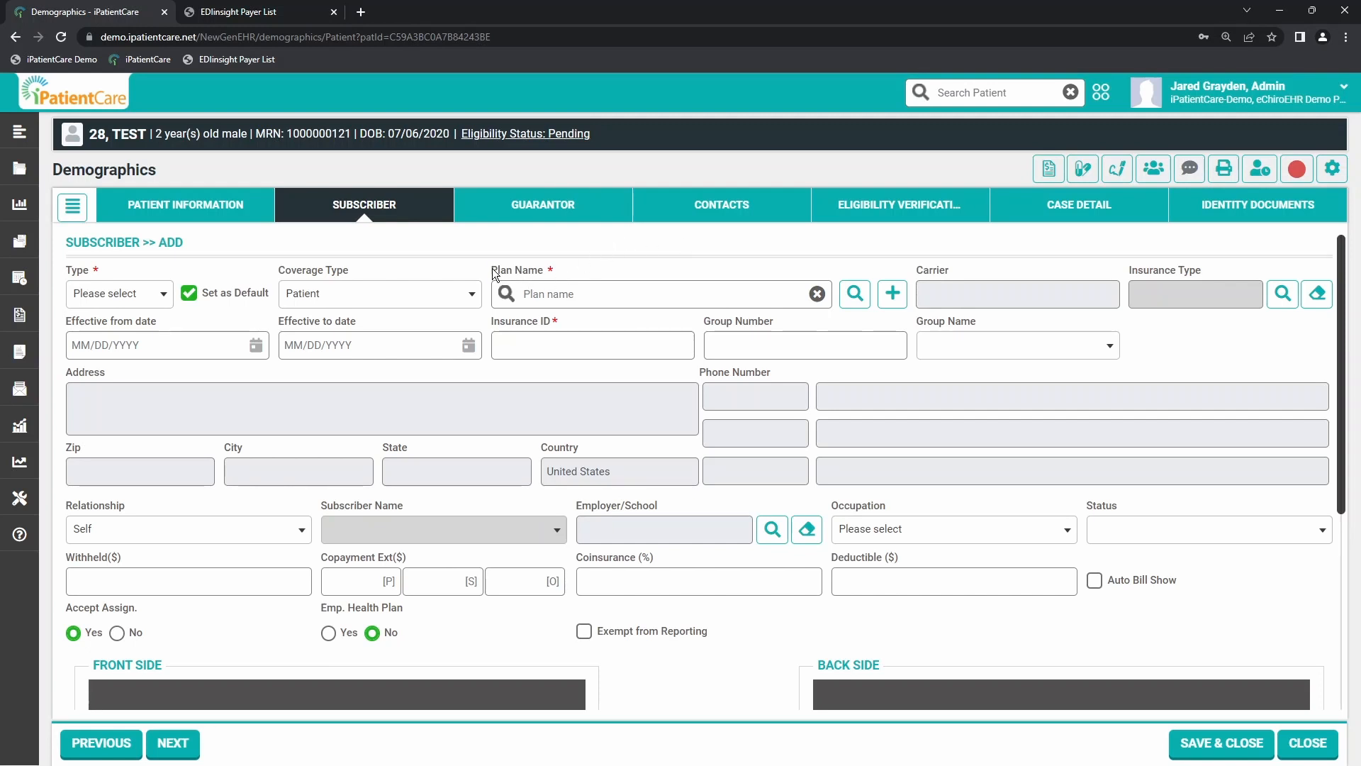
{"action": "left_click_drag", "start_coordinate": [492, 272], "coordinate": [546, 271]}
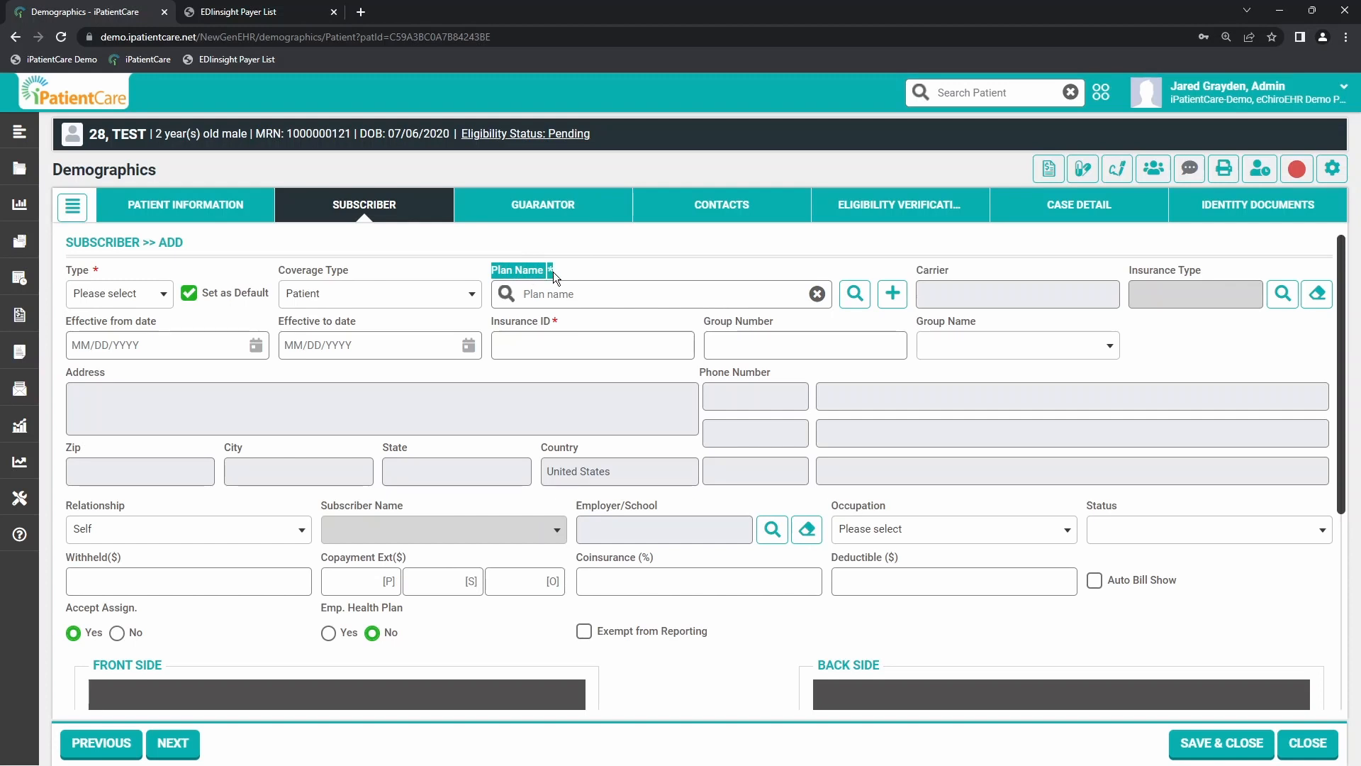
{"action": "left_click", "coordinate": [553, 270]}
Step: Create a new insurance plan named BCBS and assign it the Blue Cross Blue Sheild carrier
{"action": "left_click", "coordinate": [893, 295]}
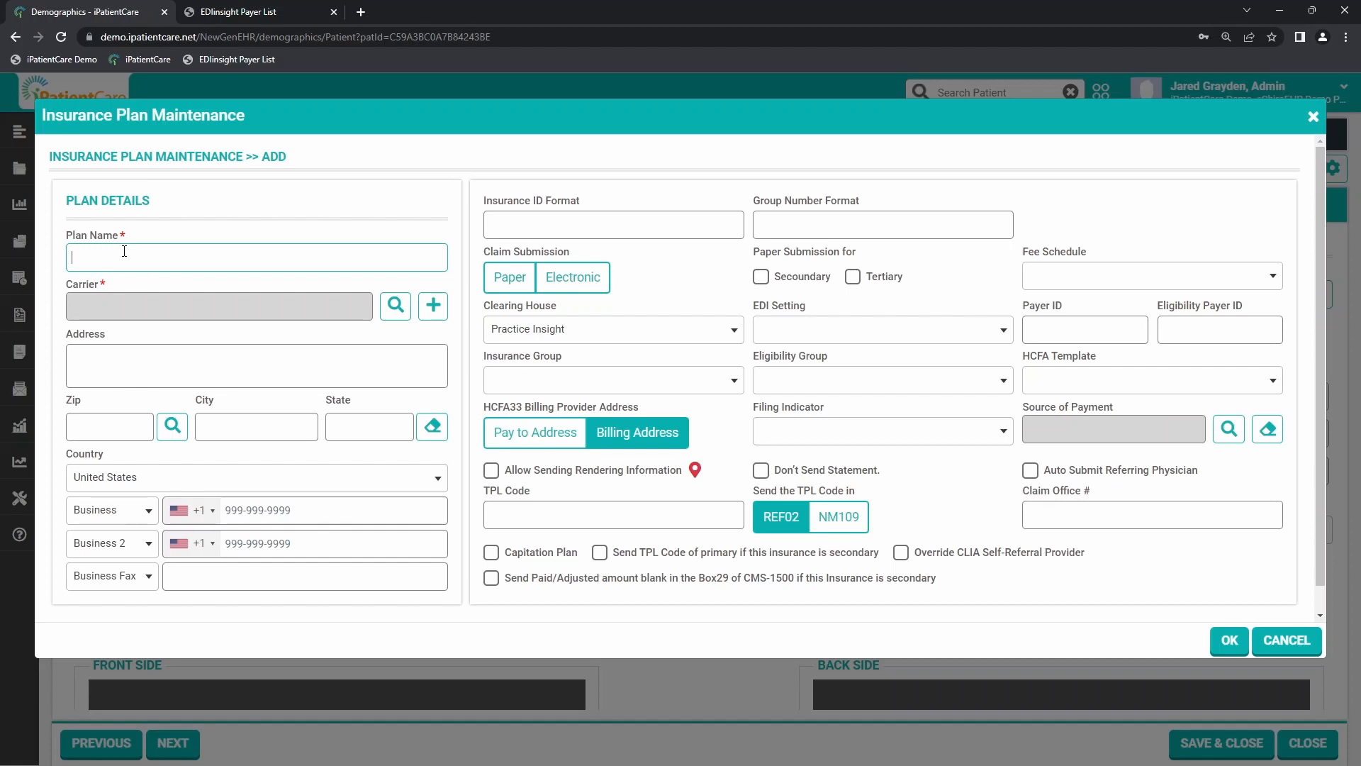
{"action": "type", "text": "BCBS"}
{"action": "left_click", "coordinate": [395, 307]}
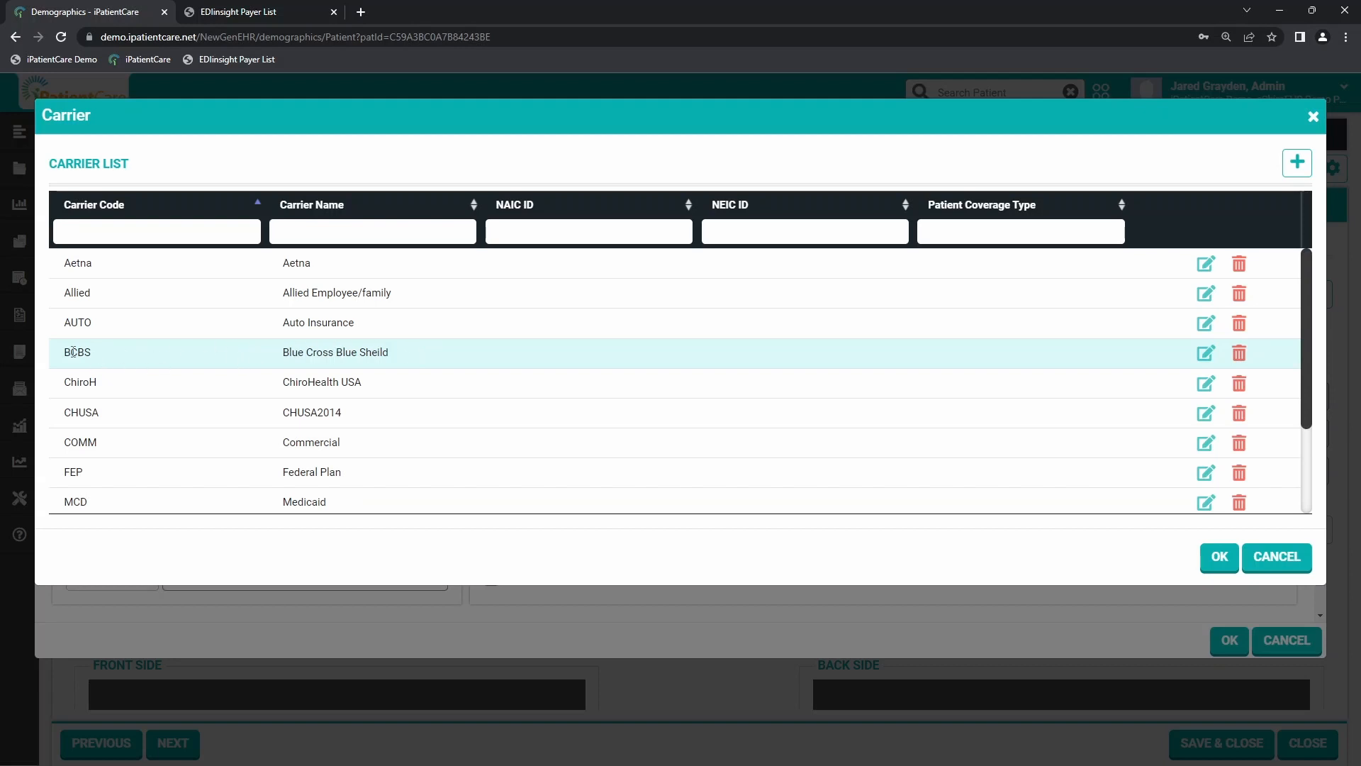
{"action": "left_click_drag", "start_coordinate": [73, 352], "coordinate": [92, 352]}
{"action": "left_click", "coordinate": [118, 353]}
{"action": "left_click", "coordinate": [1217, 558]}
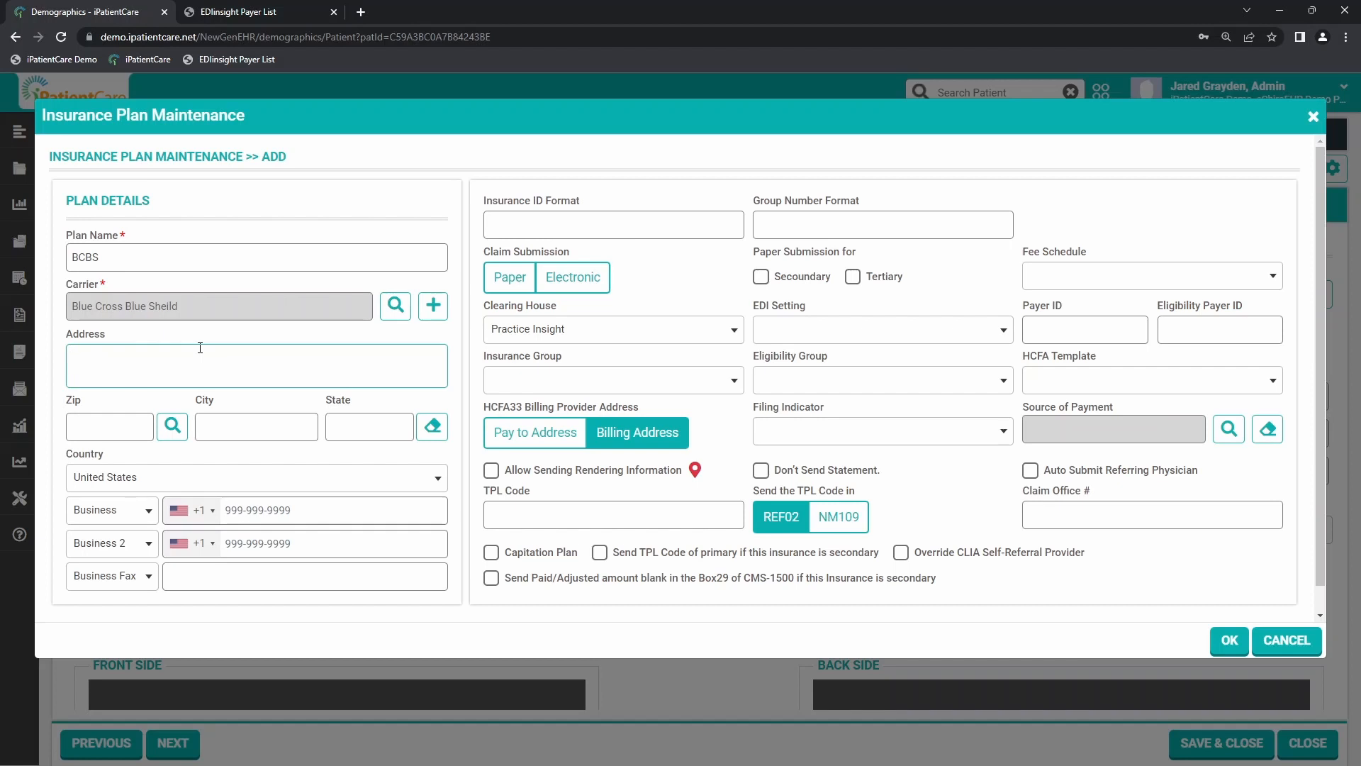
Step: Enter the plan's street address and ZIP code, and fill in the city and state by choosing Hudson from the ZIP search
{"action": "type", "text": "123 Main St"}
{"action": "left_click", "coordinate": [99, 426]}
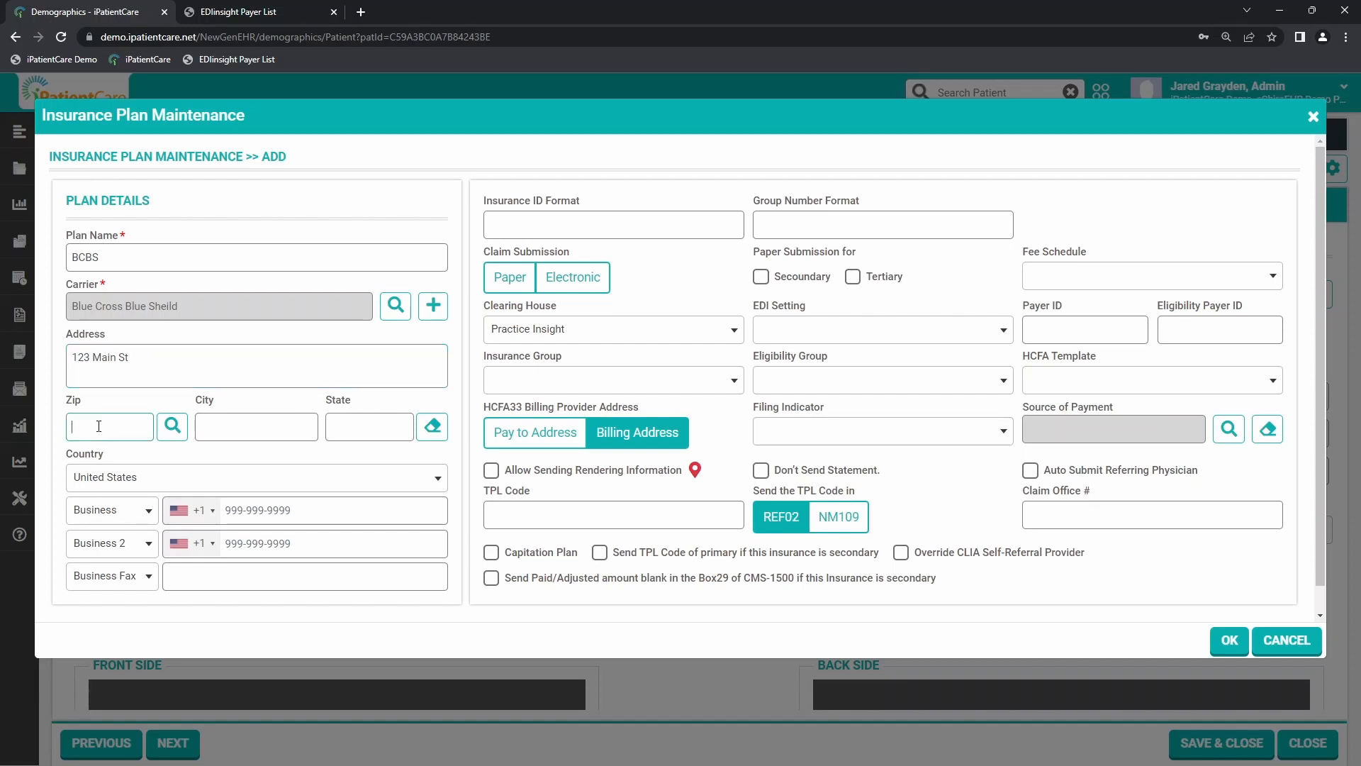
{"action": "left_click", "coordinate": [244, 426]}
{"action": "type", "text": "54016"}
{"action": "left_click", "coordinate": [172, 428]}
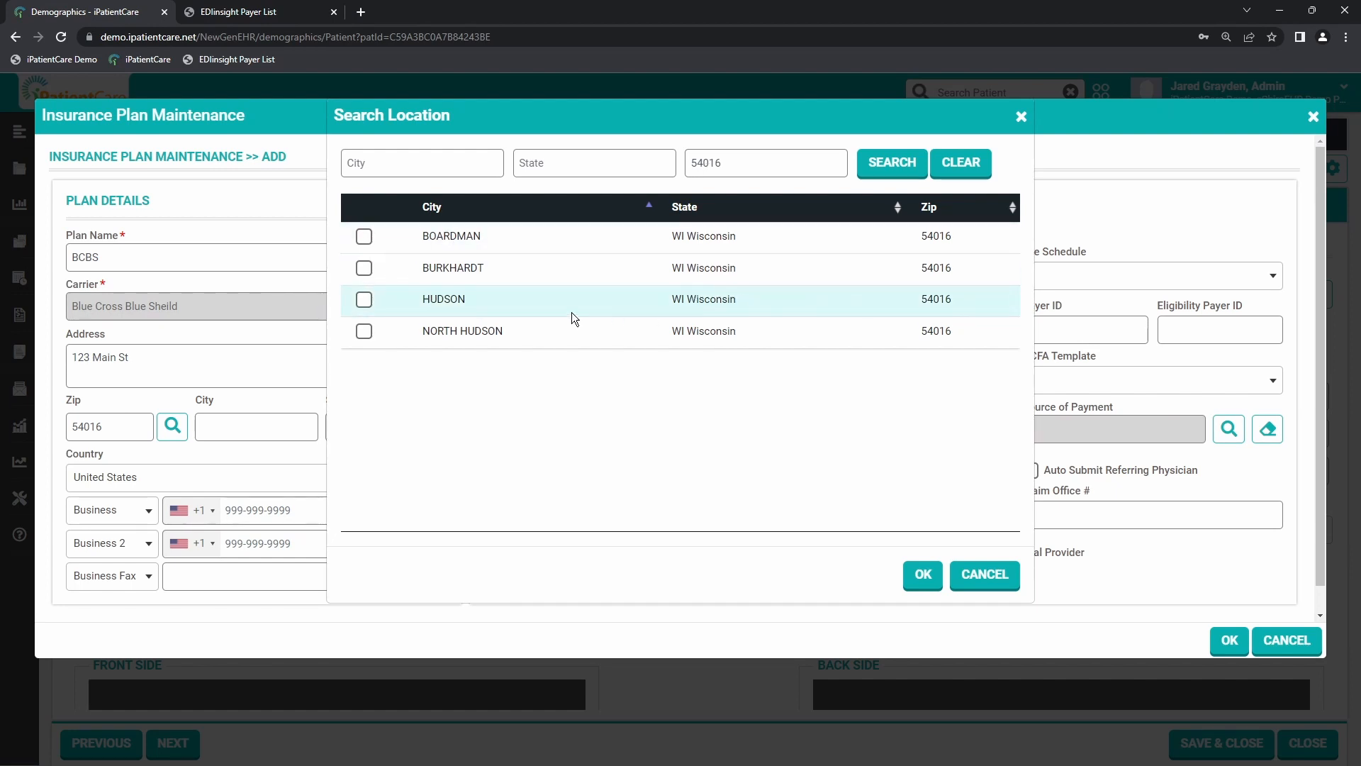
{"action": "left_click", "coordinate": [364, 299]}
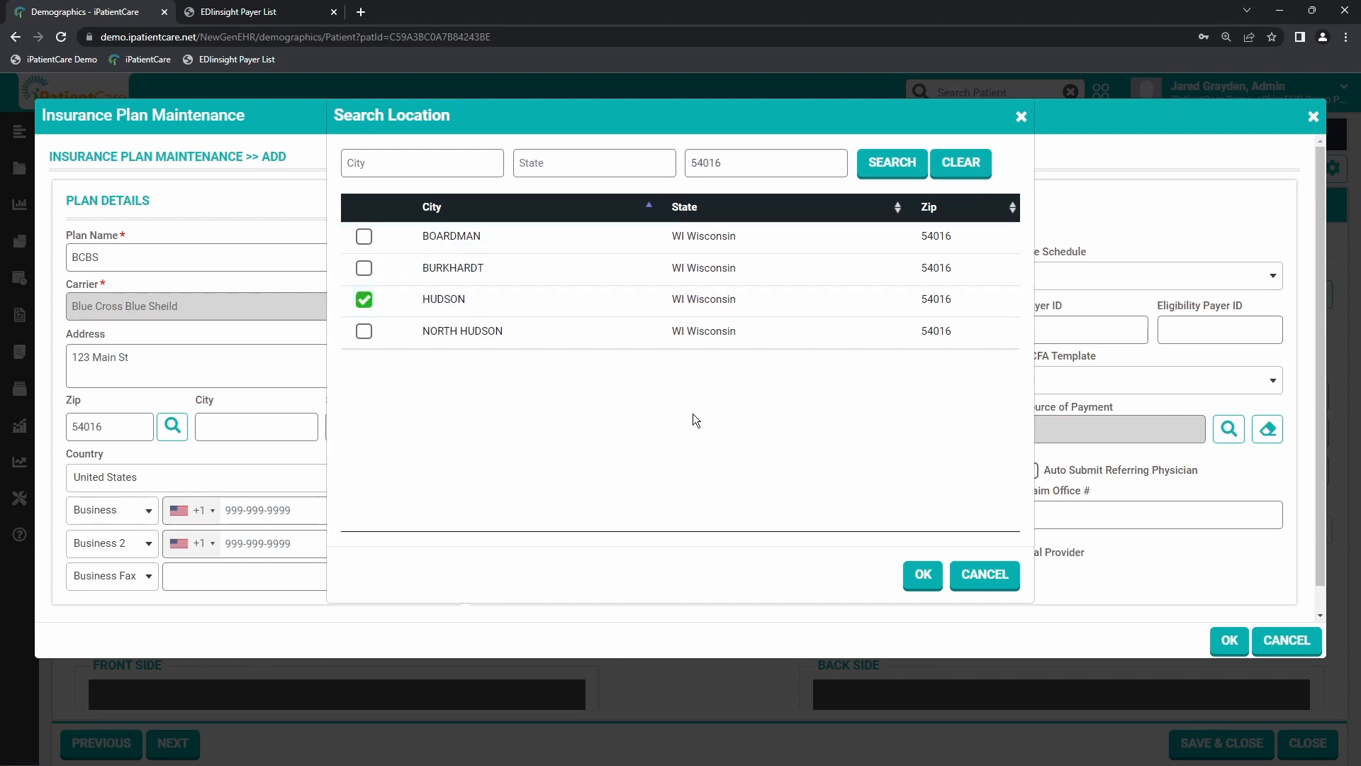
{"action": "left_click", "coordinate": [923, 575]}
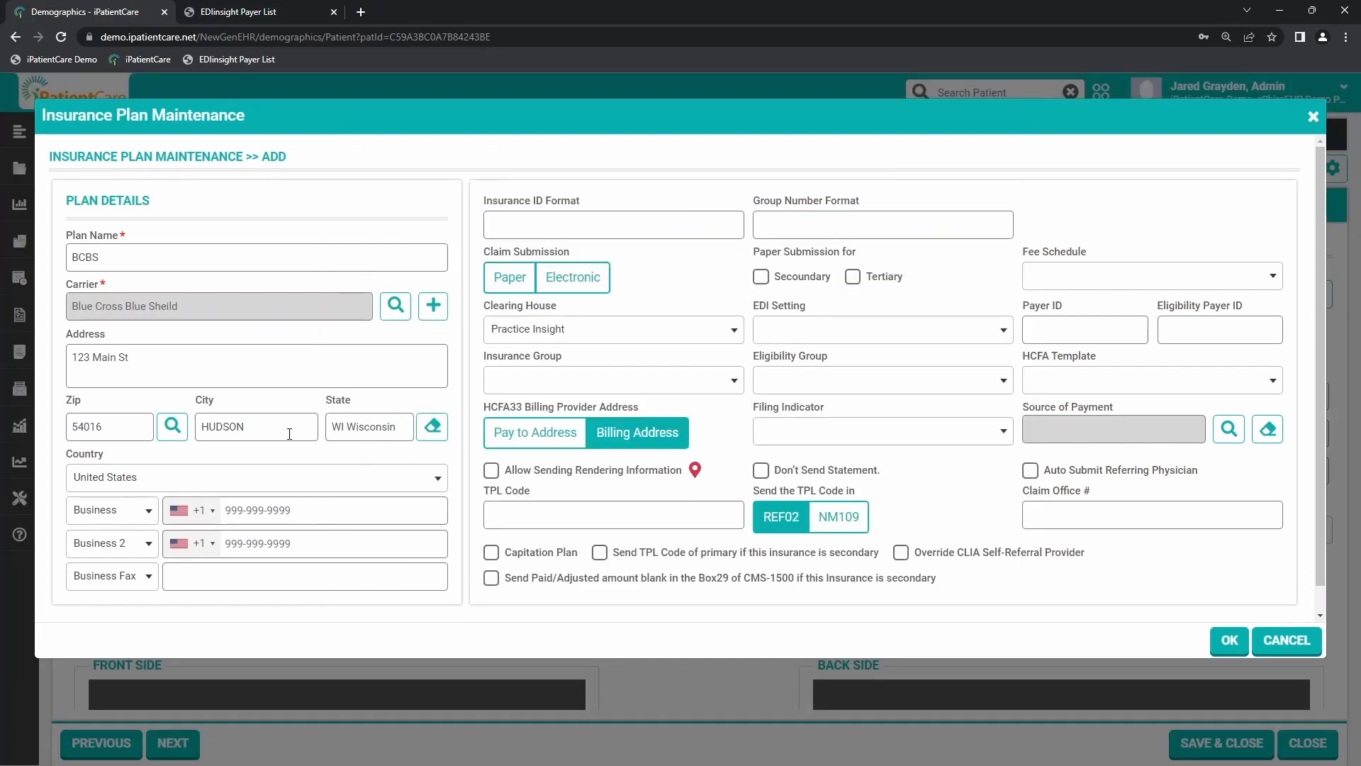
{"action": "left_click_drag", "start_coordinate": [257, 429], "coordinate": [199, 428]}
{"action": "left_click_drag", "start_coordinate": [331, 426], "coordinate": [397, 421]}
{"action": "left_click", "coordinate": [398, 421]}
{"action": "left_click_drag", "start_coordinate": [331, 431], "coordinate": [397, 427]}
{"action": "left_click_drag", "start_coordinate": [347, 428], "coordinate": [399, 426]}
{"action": "left_click", "coordinate": [388, 446]}
Step: Set the plan's claim submission to Paper and check the paper submission options
{"action": "left_click", "coordinate": [512, 278]}
{"action": "left_click", "coordinate": [573, 276]}
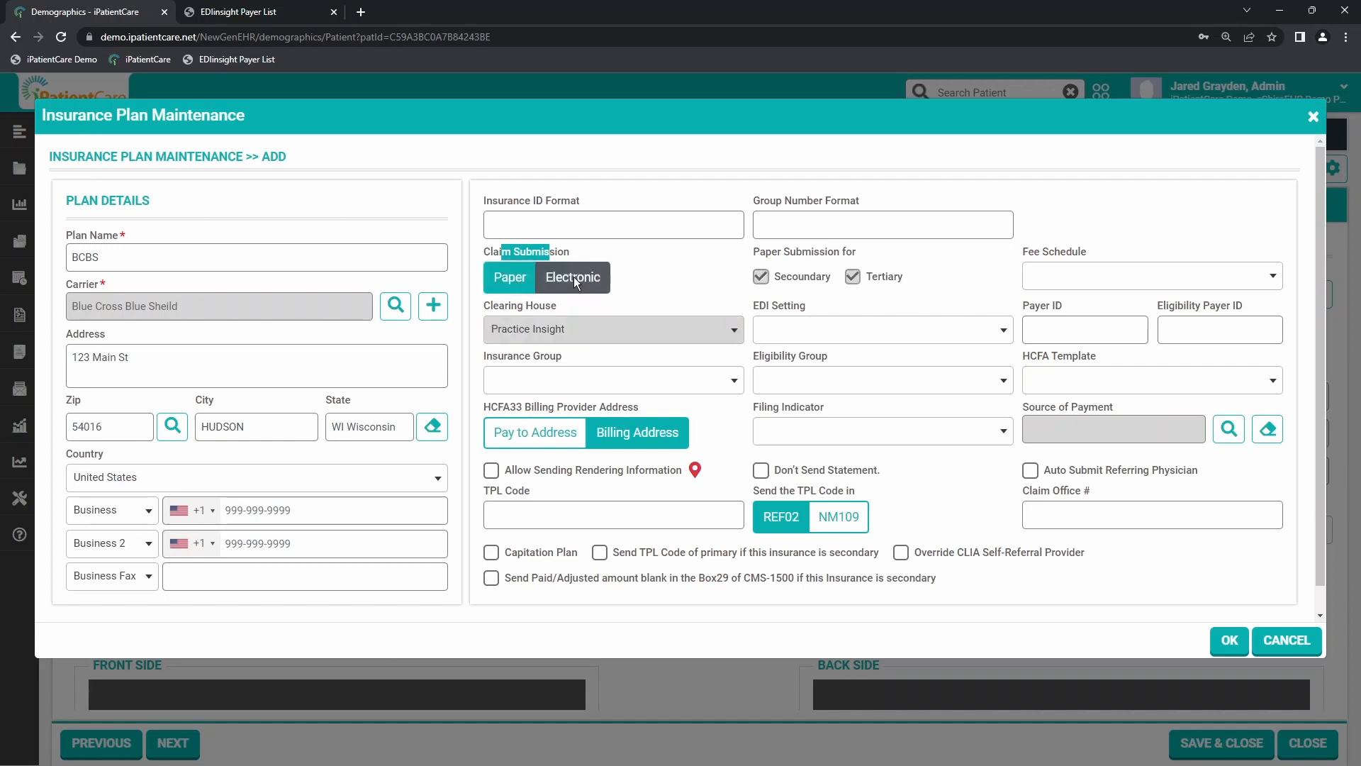
{"action": "left_click", "coordinate": [509, 280]}
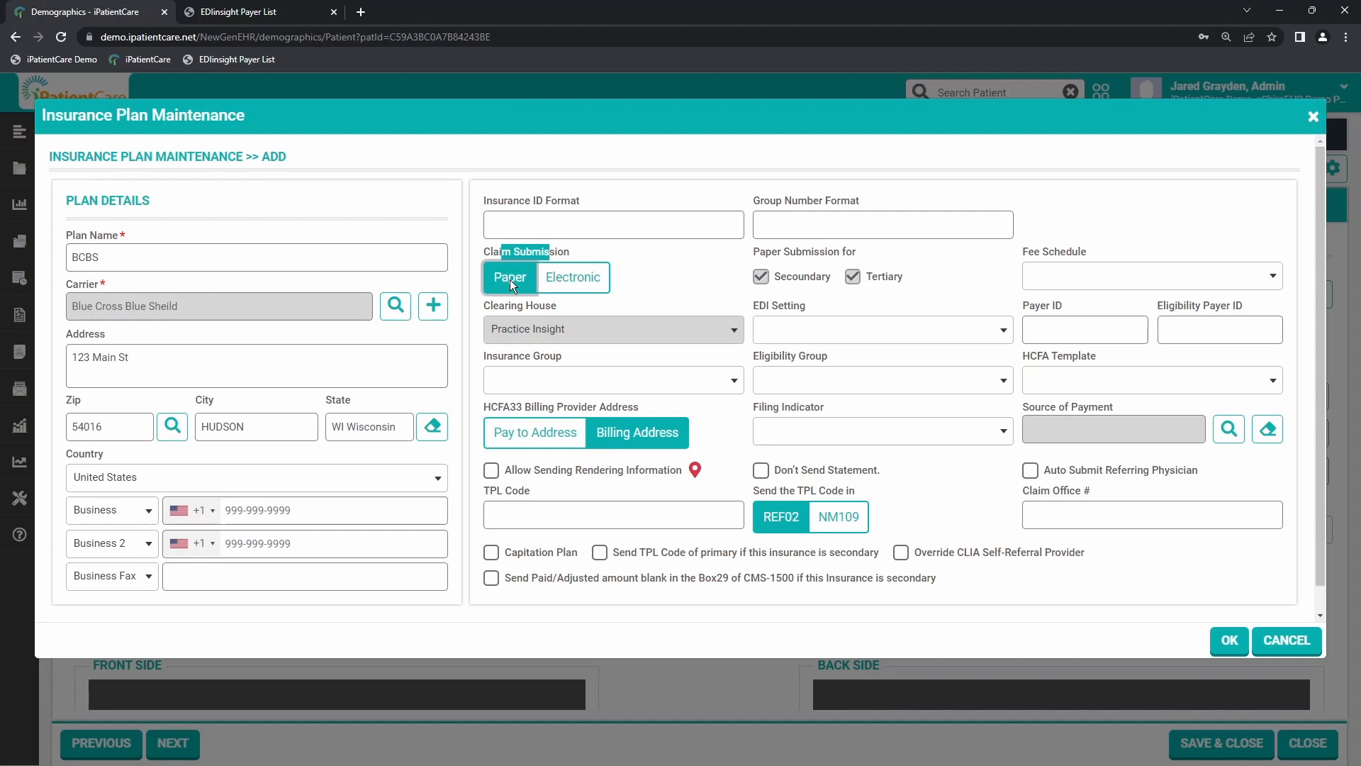
{"action": "left_click", "coordinate": [763, 254]}
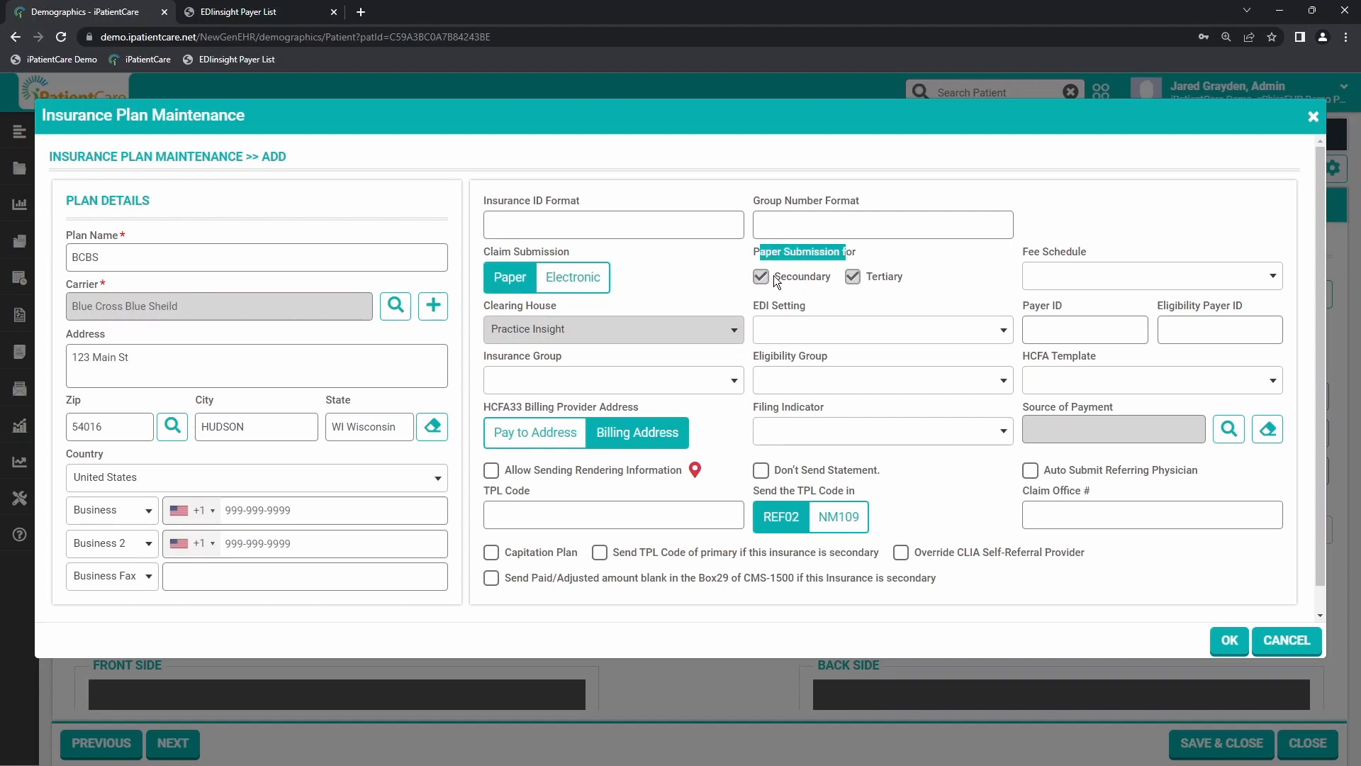
{"action": "left_click", "coordinate": [794, 276]}
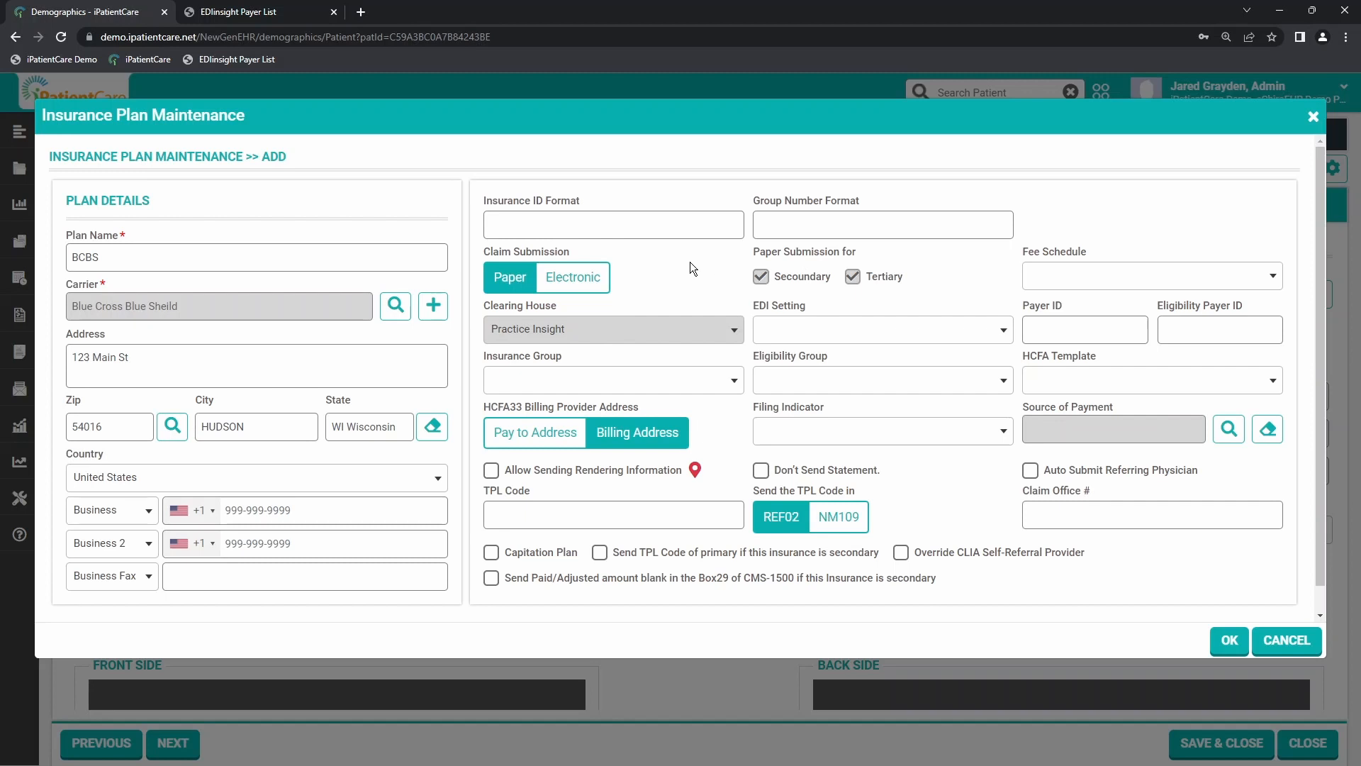
Step: Set the plan's claim submission to Electronic and its EDI setting to Gateway EDI
{"action": "left_click", "coordinate": [575, 277]}
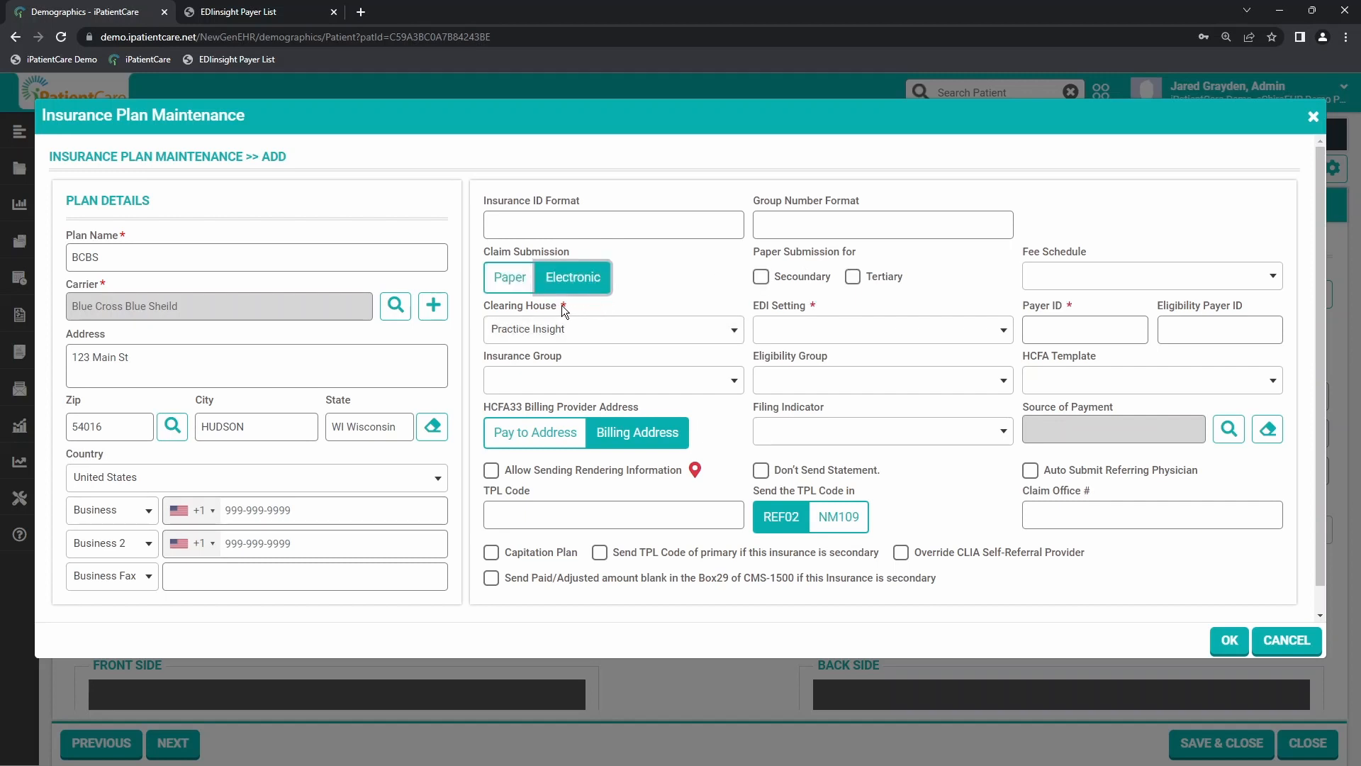
{"action": "double_click", "coordinate": [562, 306]}
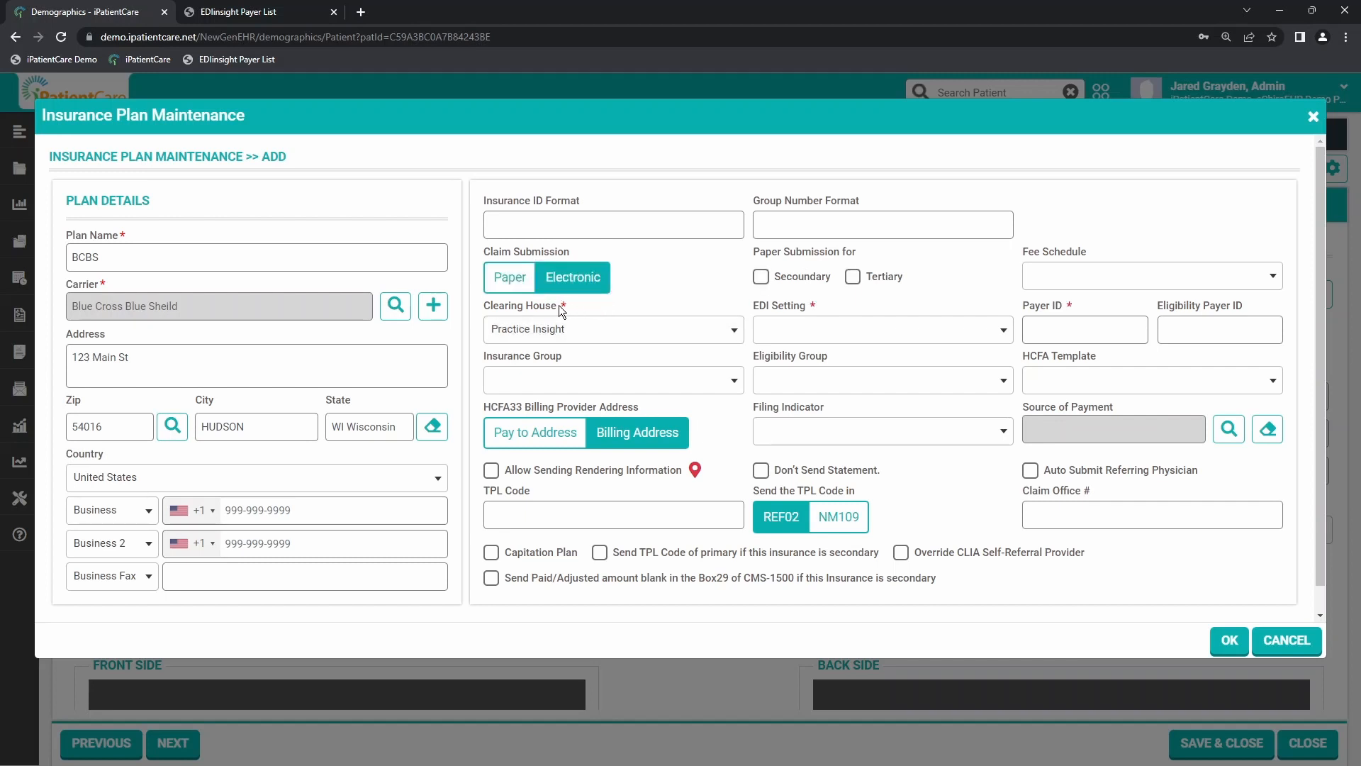
{"action": "double_click", "coordinate": [813, 304]}
{"action": "left_click", "coordinate": [581, 339]}
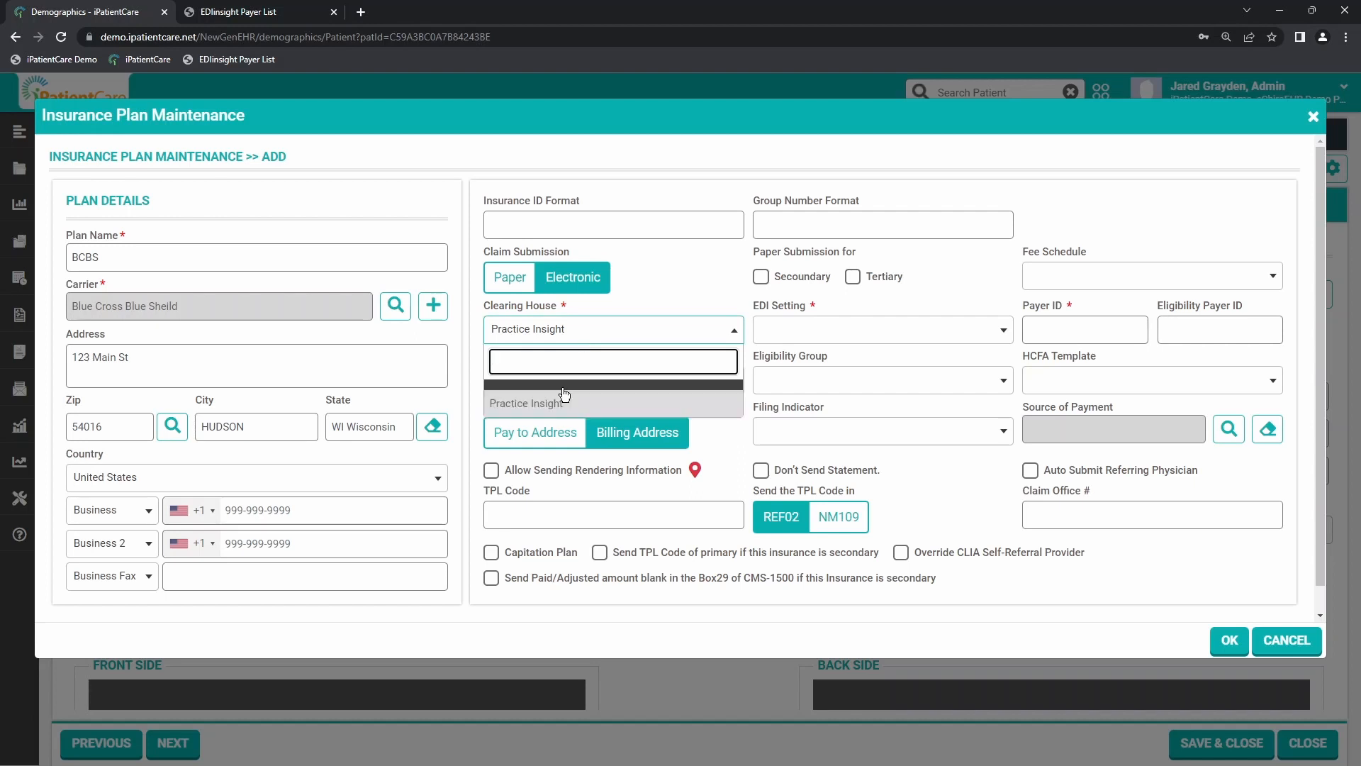
{"action": "left_click", "coordinate": [555, 324]}
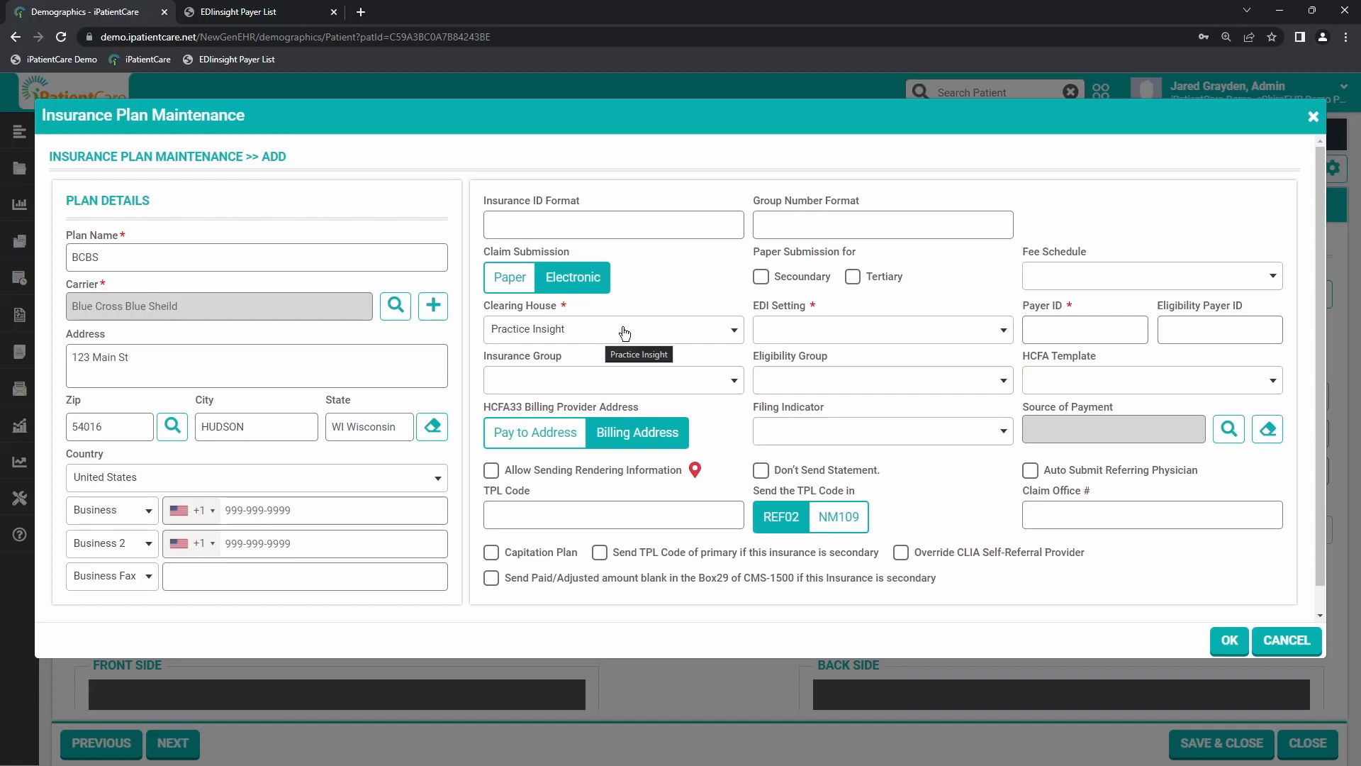
{"action": "left_click", "coordinate": [793, 333]}
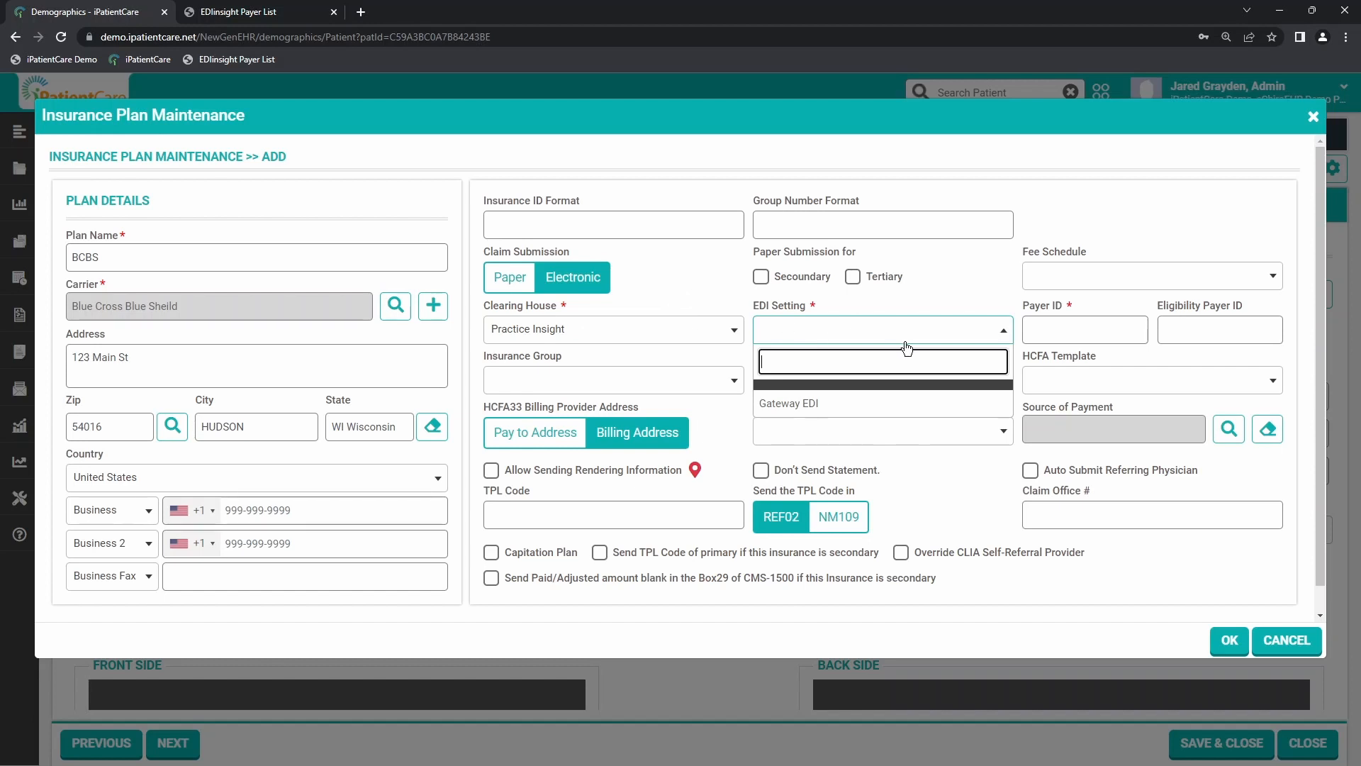
{"action": "left_click", "coordinate": [803, 404]}
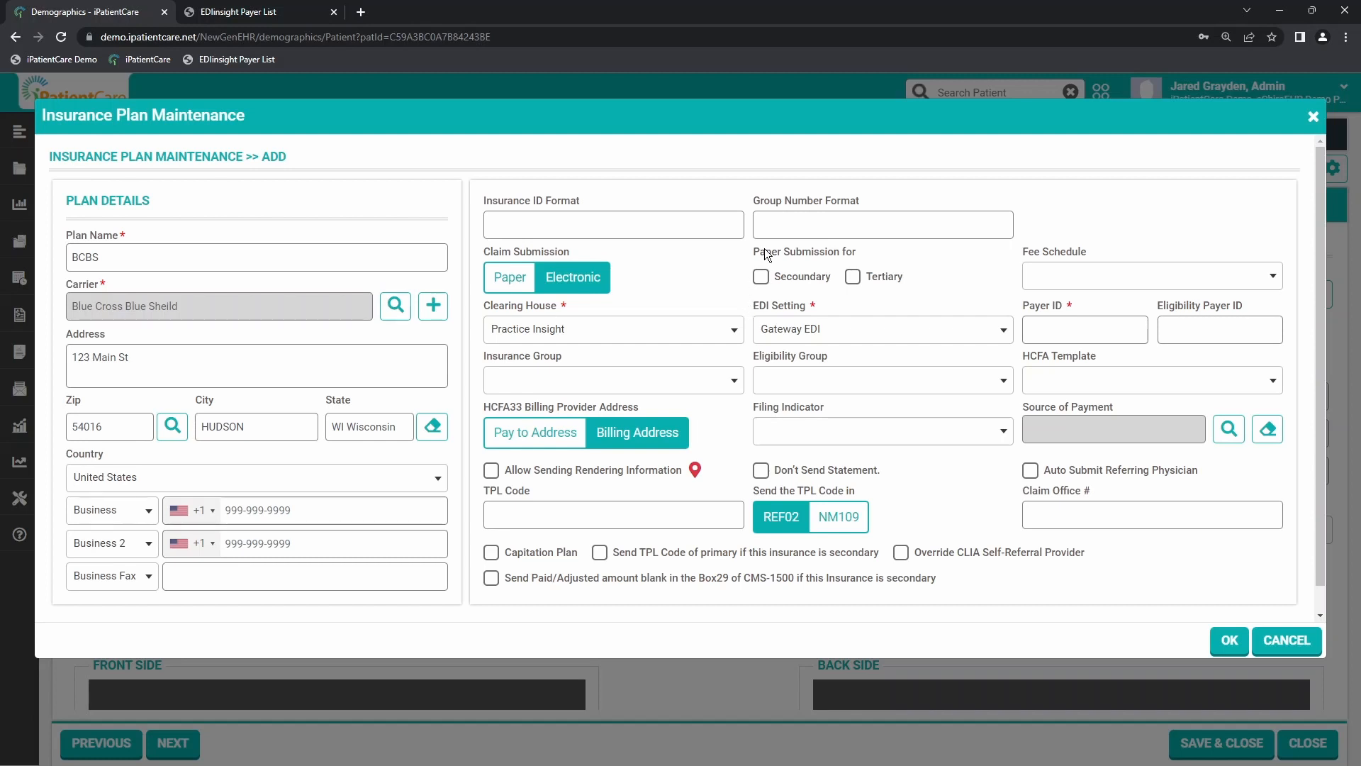
Step: Set the insurance group to Common and apply the Eligibility Group setting as the plan's eligibility group
{"action": "left_click", "coordinate": [798, 254]}
{"action": "left_click", "coordinate": [761, 275]}
{"action": "left_click", "coordinate": [535, 383]}
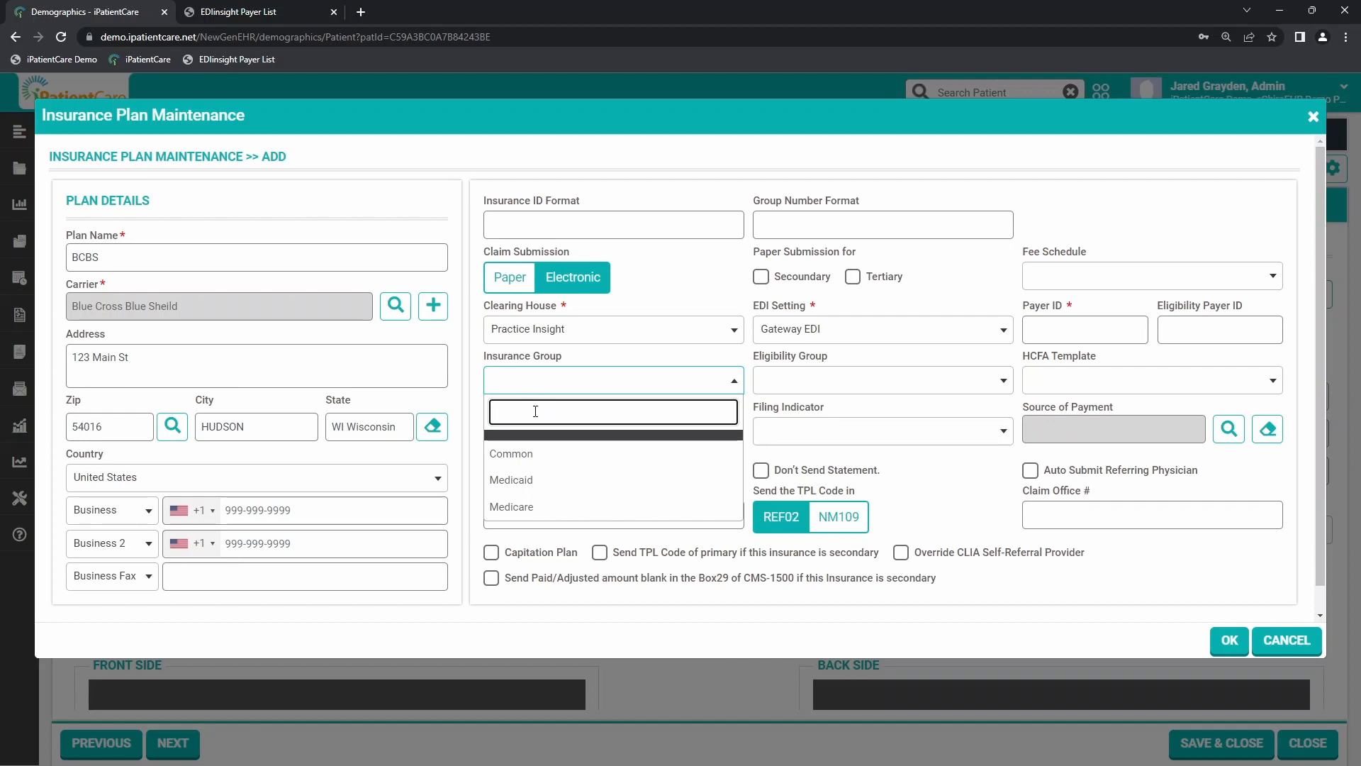
{"action": "left_click", "coordinate": [523, 455]}
{"action": "left_click", "coordinate": [867, 214]}
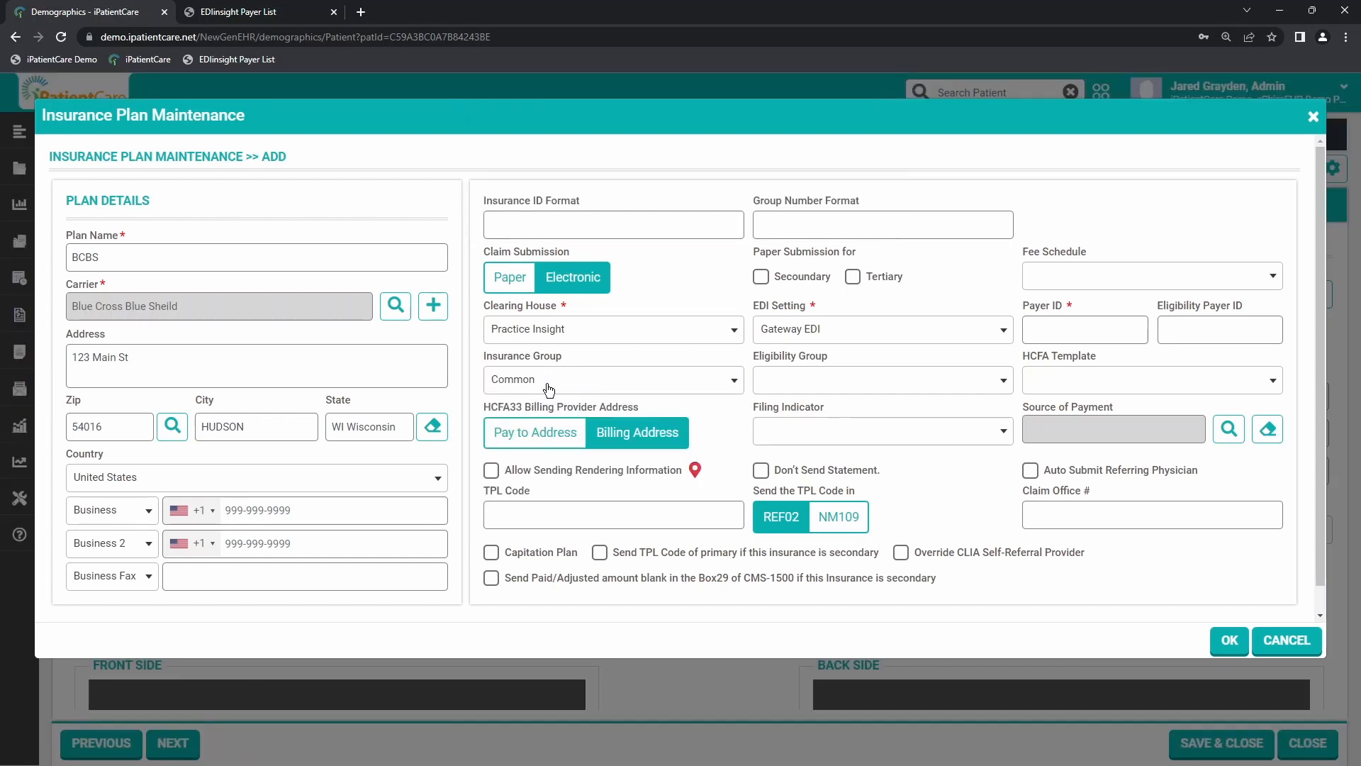
{"action": "left_click", "coordinate": [815, 381]}
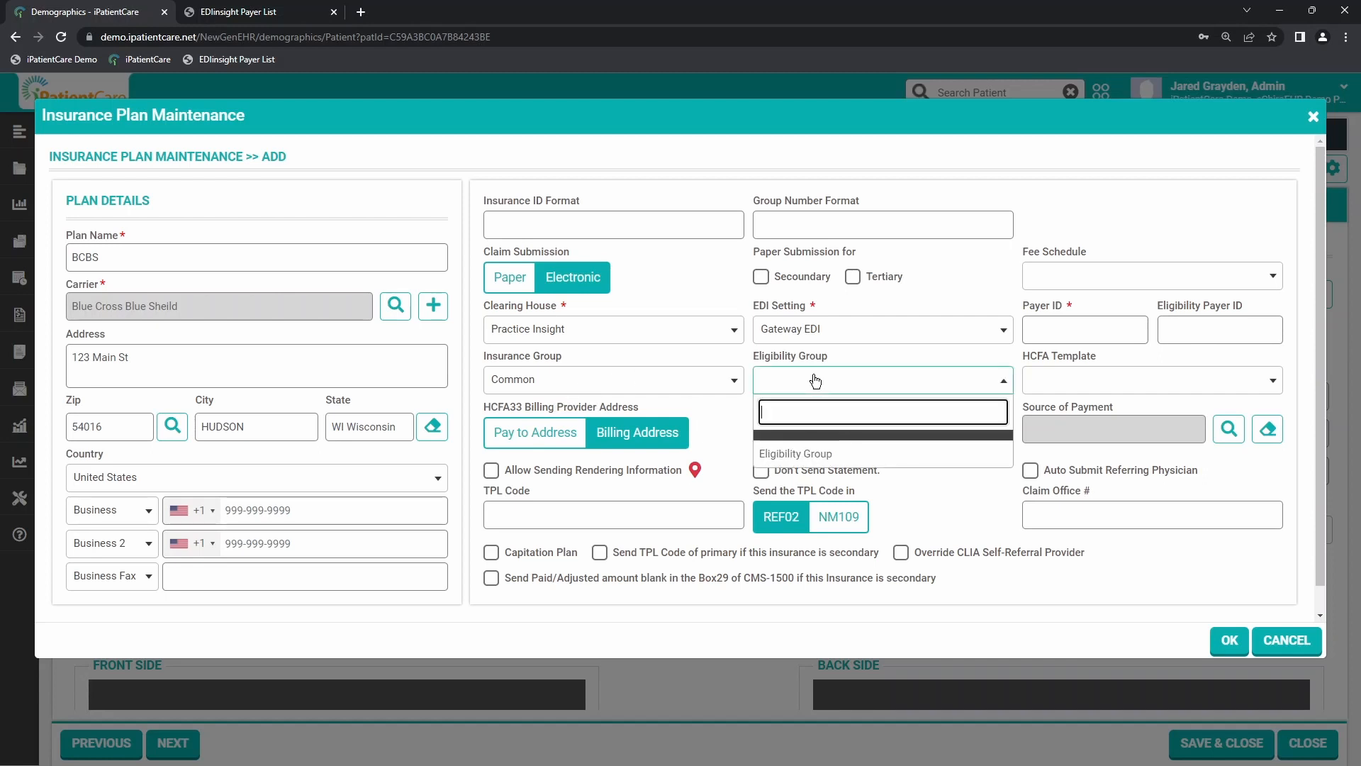
{"action": "left_click", "coordinate": [807, 454]}
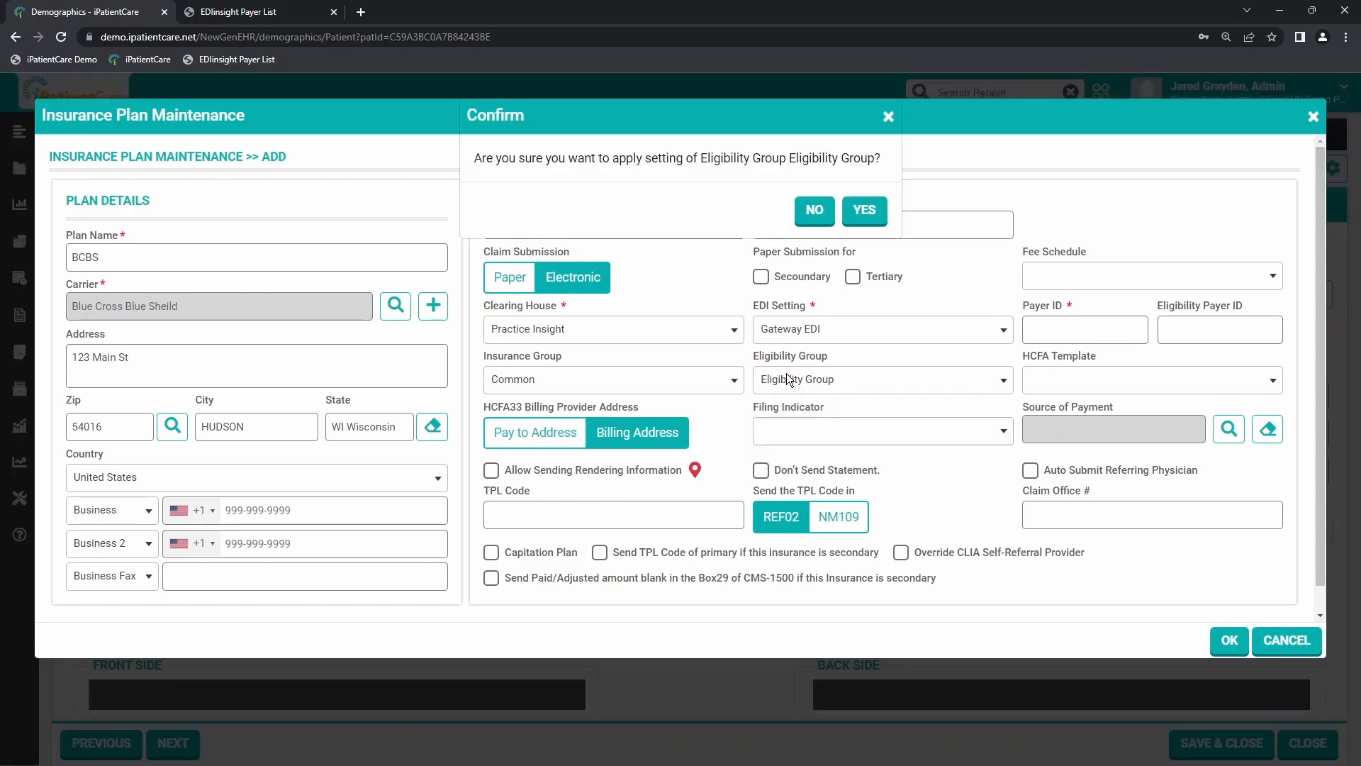
{"action": "left_click", "coordinate": [860, 213]}
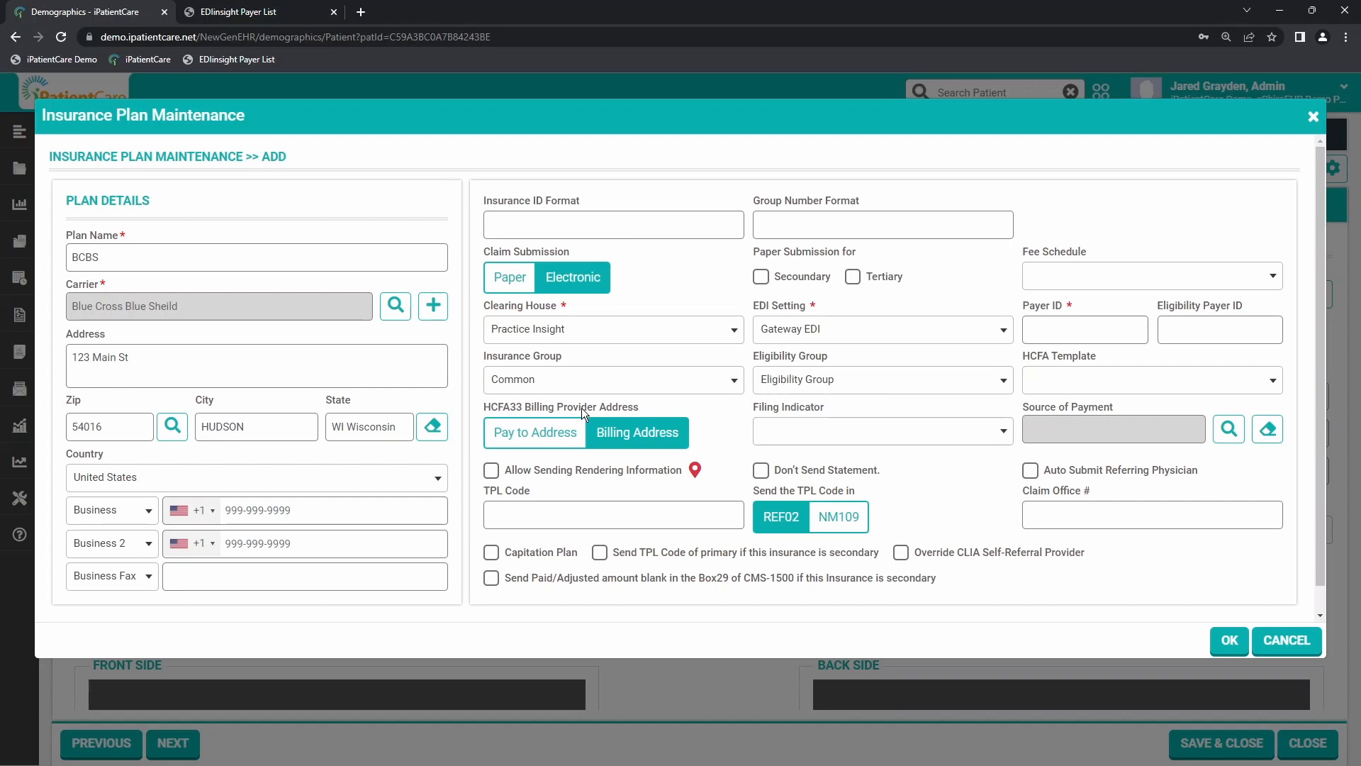
{"action": "left_click_drag", "start_coordinate": [492, 406], "coordinate": [640, 409]}
{"action": "left_click", "coordinate": [641, 409]}
{"action": "left_click", "coordinate": [638, 437]}
{"action": "left_click_drag", "start_coordinate": [784, 470], "coordinate": [831, 465]}
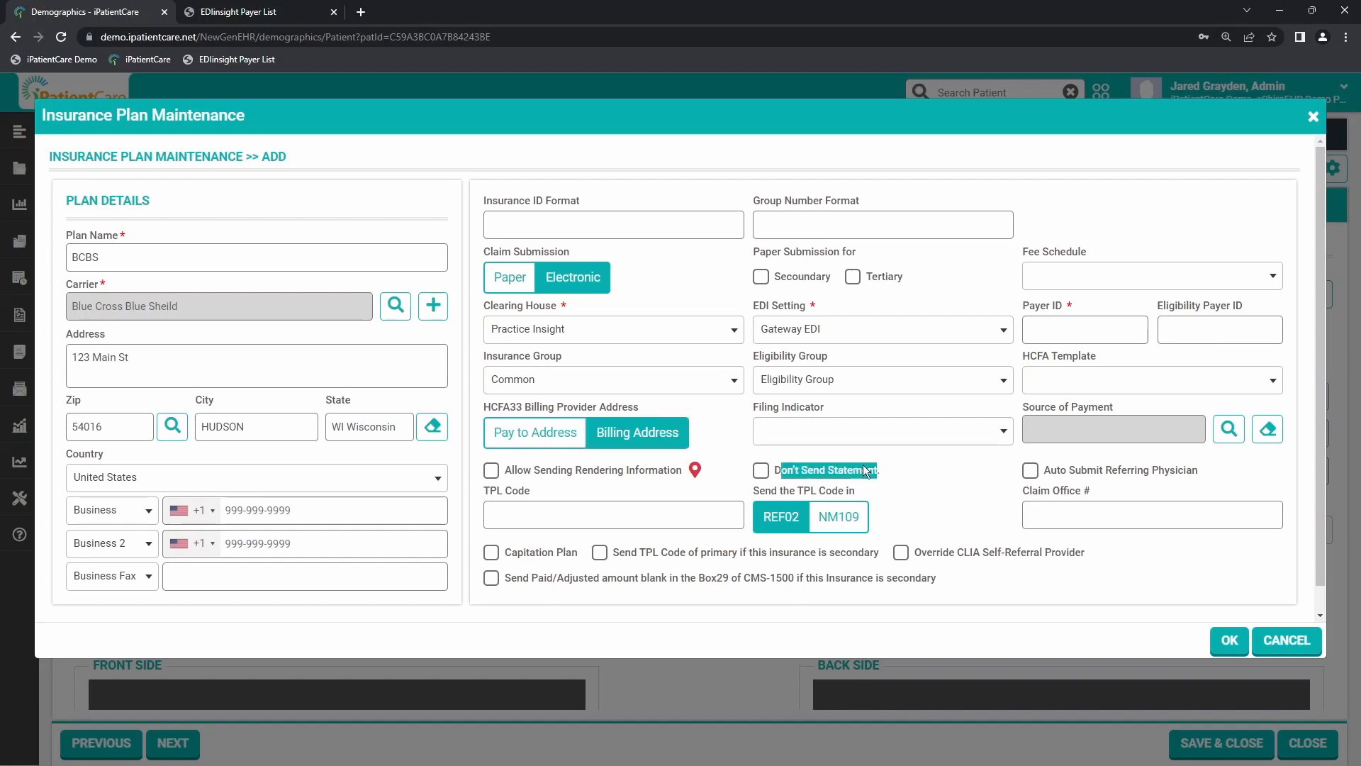
{"action": "left_click", "coordinate": [824, 459]}
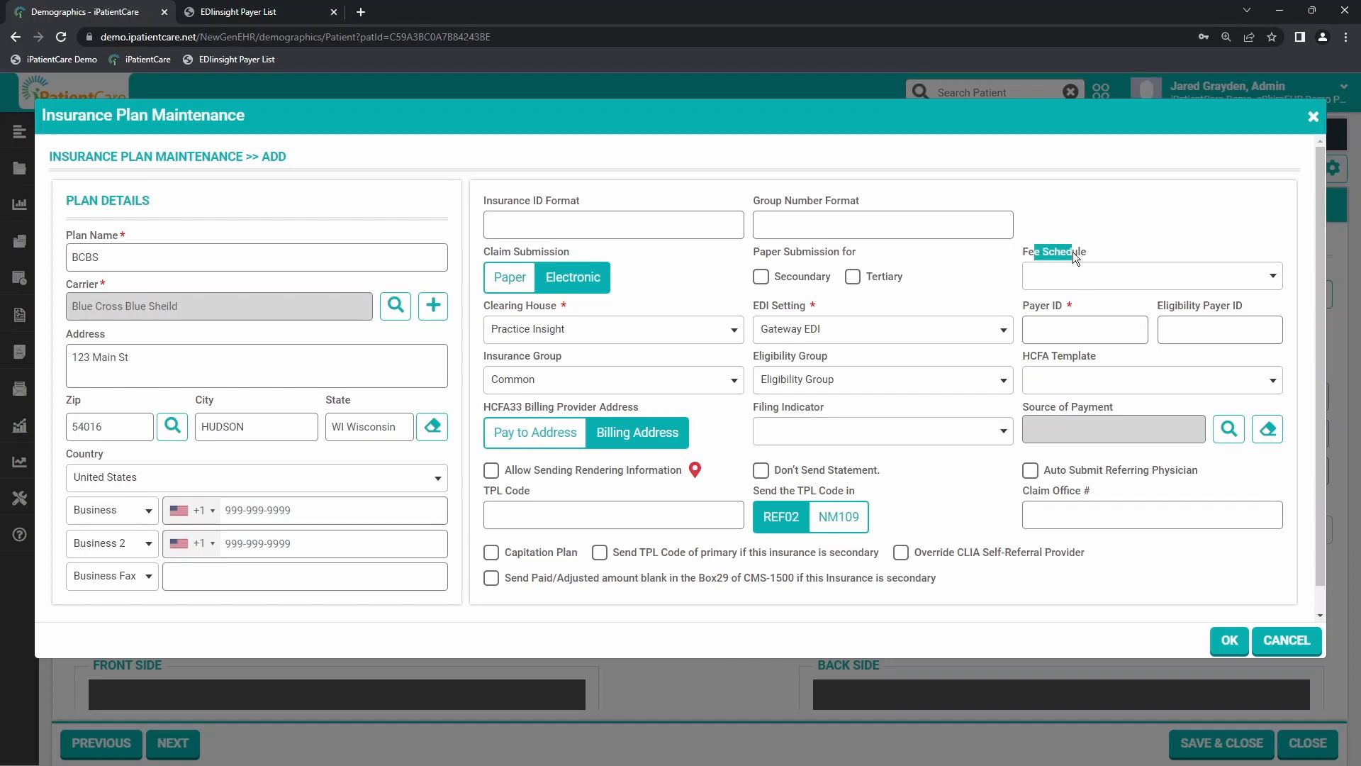
Step: Assign the Test Copy fee schedule to the plan
{"action": "left_click", "coordinate": [1133, 245]}
{"action": "left_click", "coordinate": [1088, 282]}
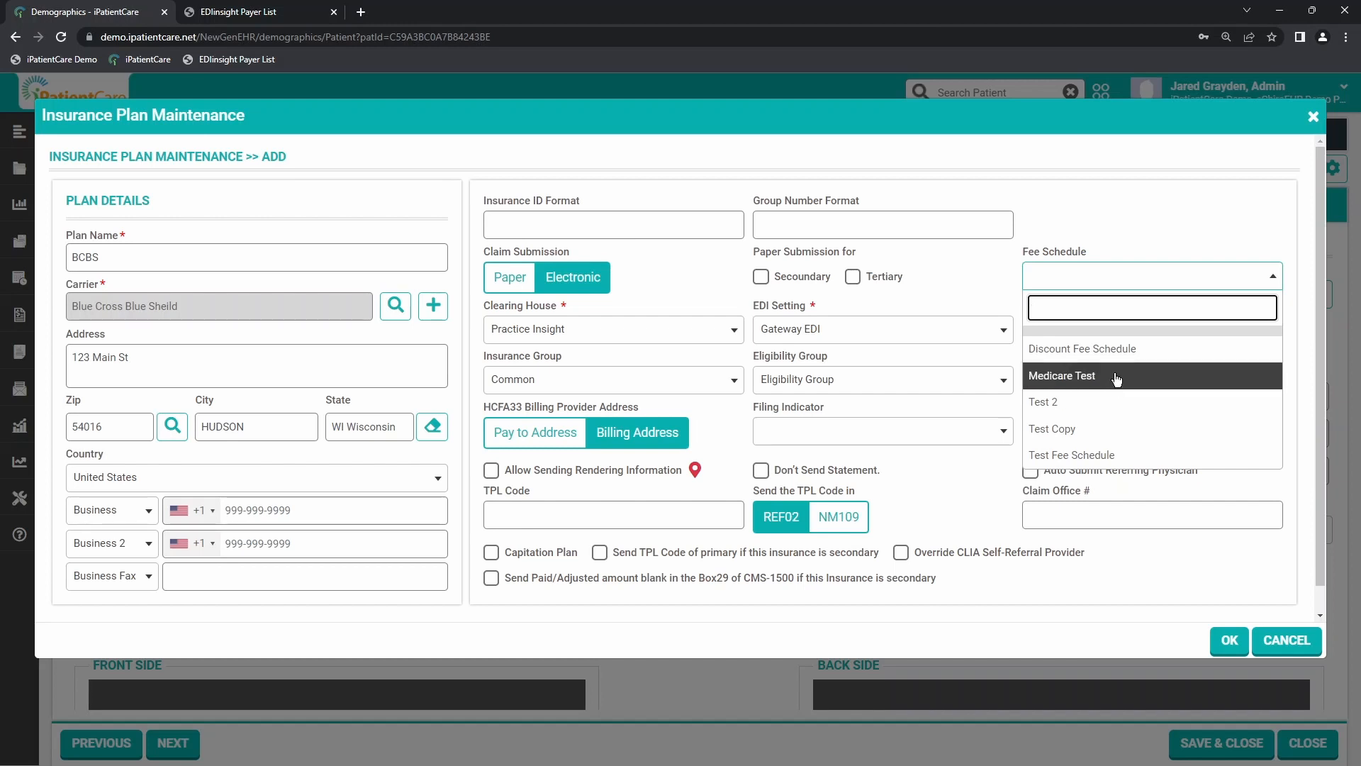
{"action": "left_click", "coordinate": [1098, 428]}
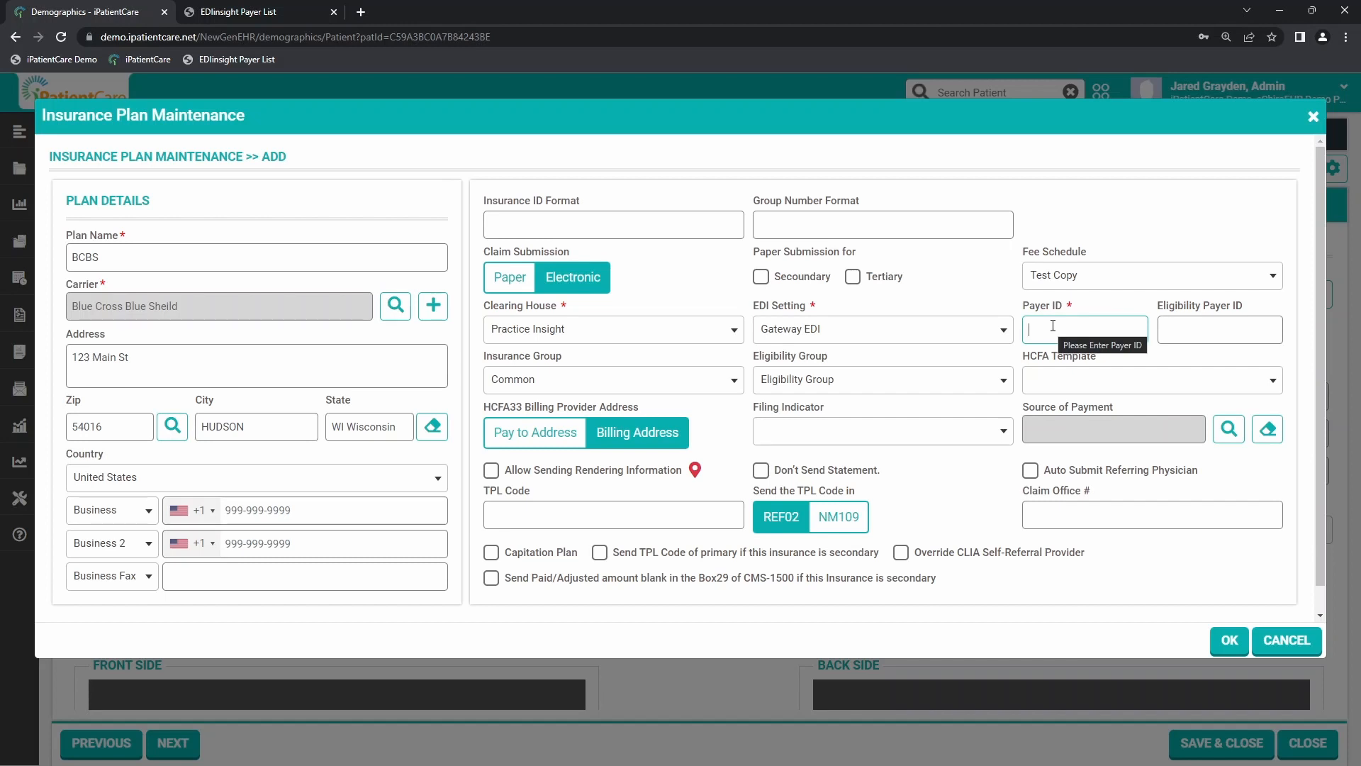
Step: Switch to the EDIinsight Payer List and update it to show the Claim list type
{"action": "left_click", "coordinate": [238, 12]}
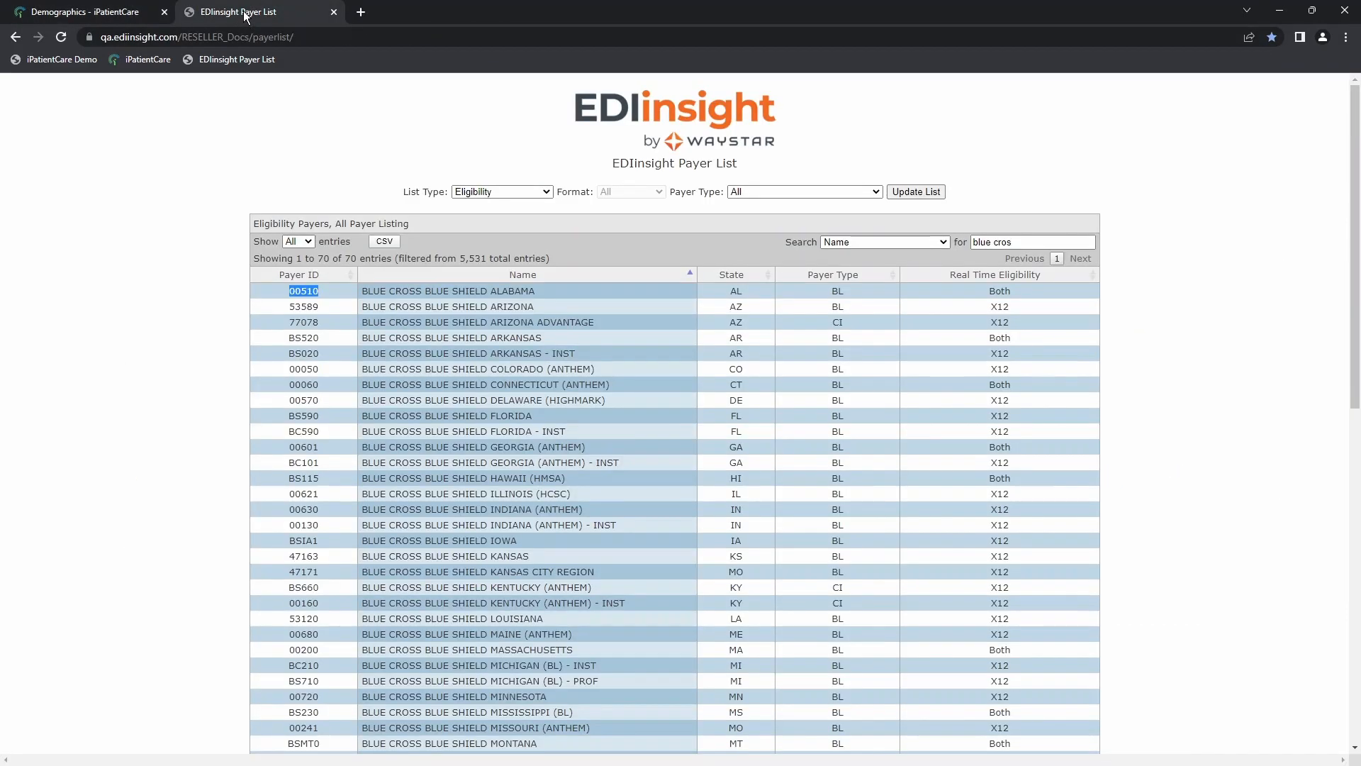
{"action": "left_click_drag", "start_coordinate": [303, 37], "coordinate": [84, 43]}
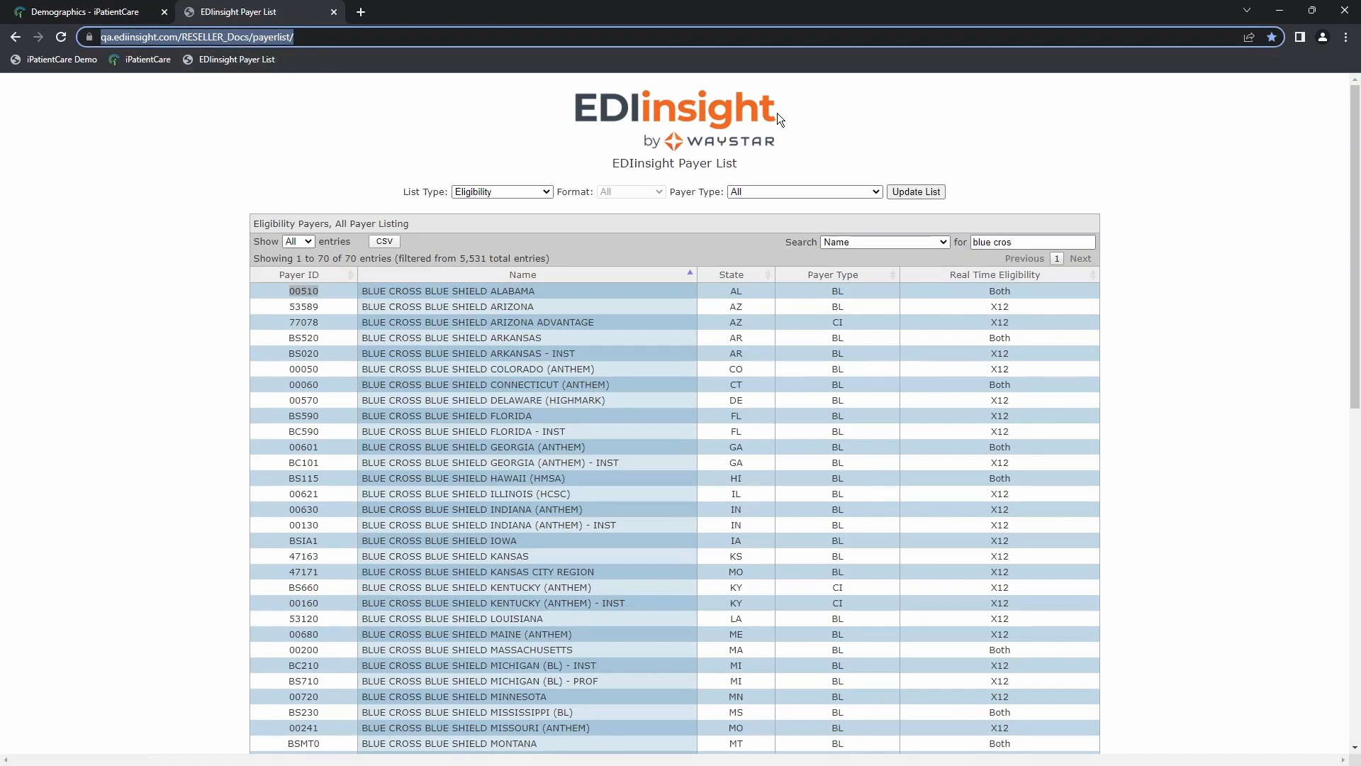
{"action": "left_click", "coordinate": [351, 126]}
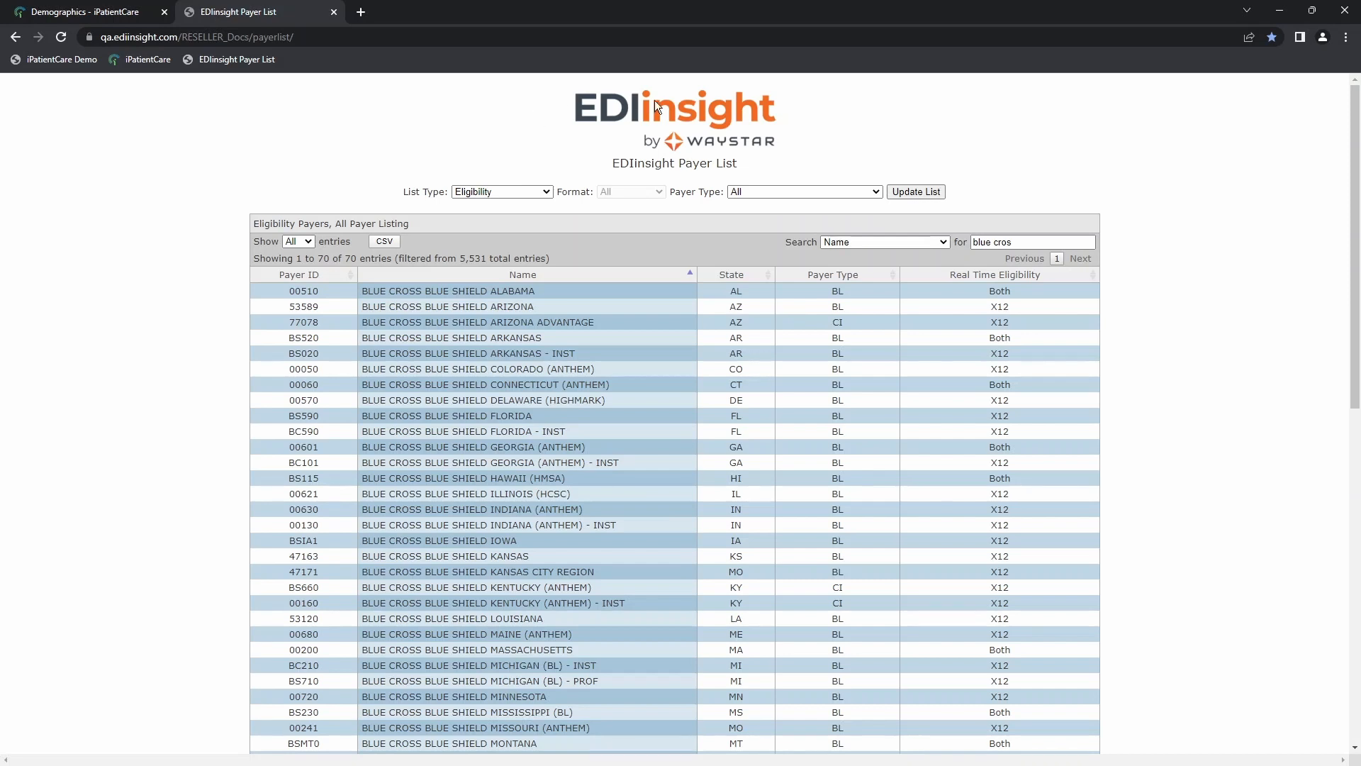
{"action": "left_click", "coordinate": [547, 193]}
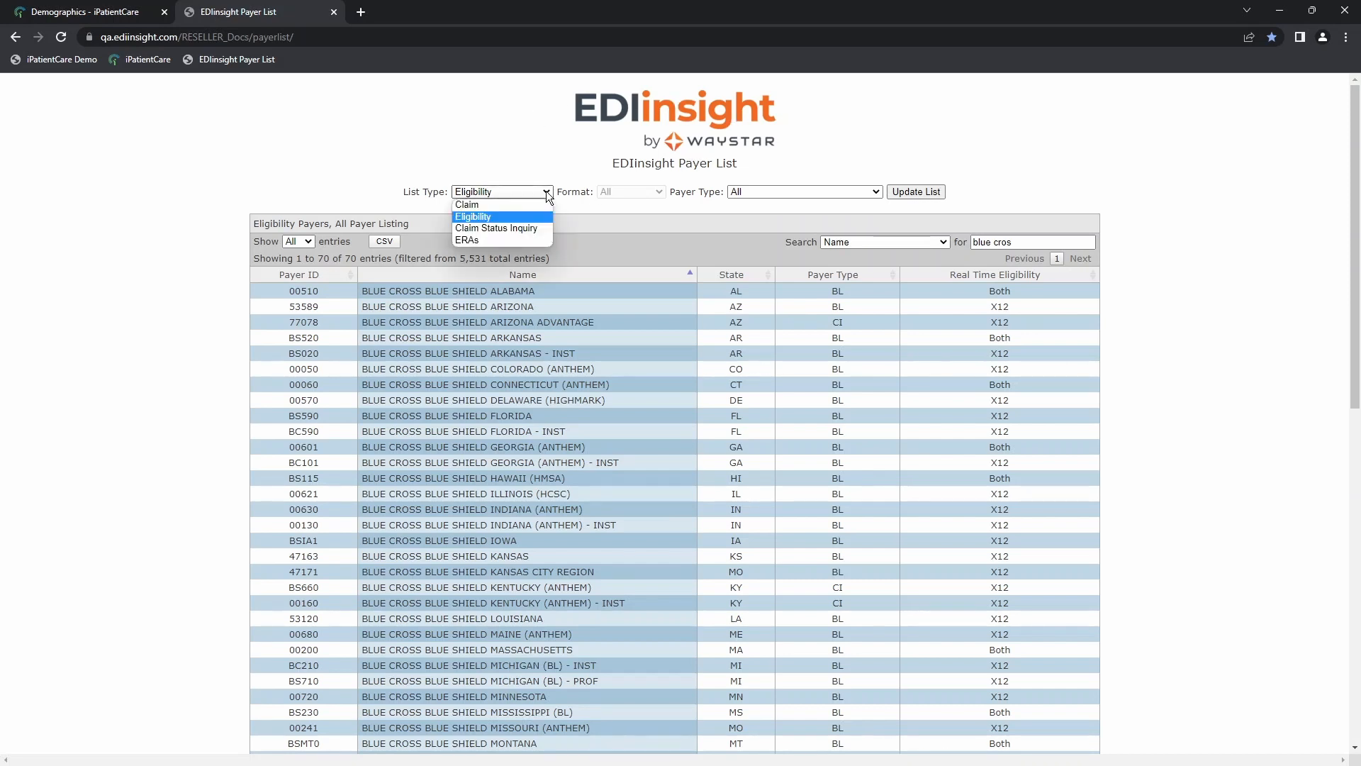
{"action": "left_click", "coordinate": [487, 204]}
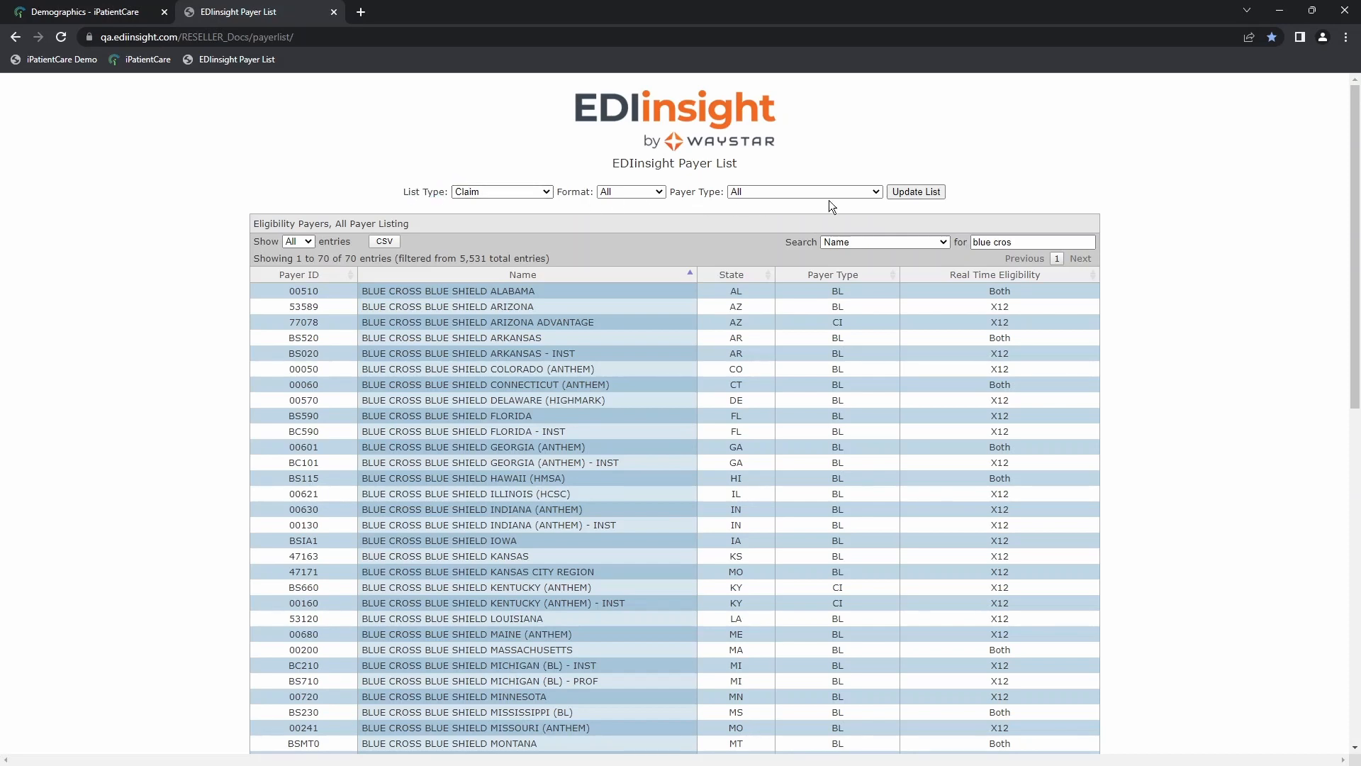
{"action": "left_click", "coordinate": [933, 194]}
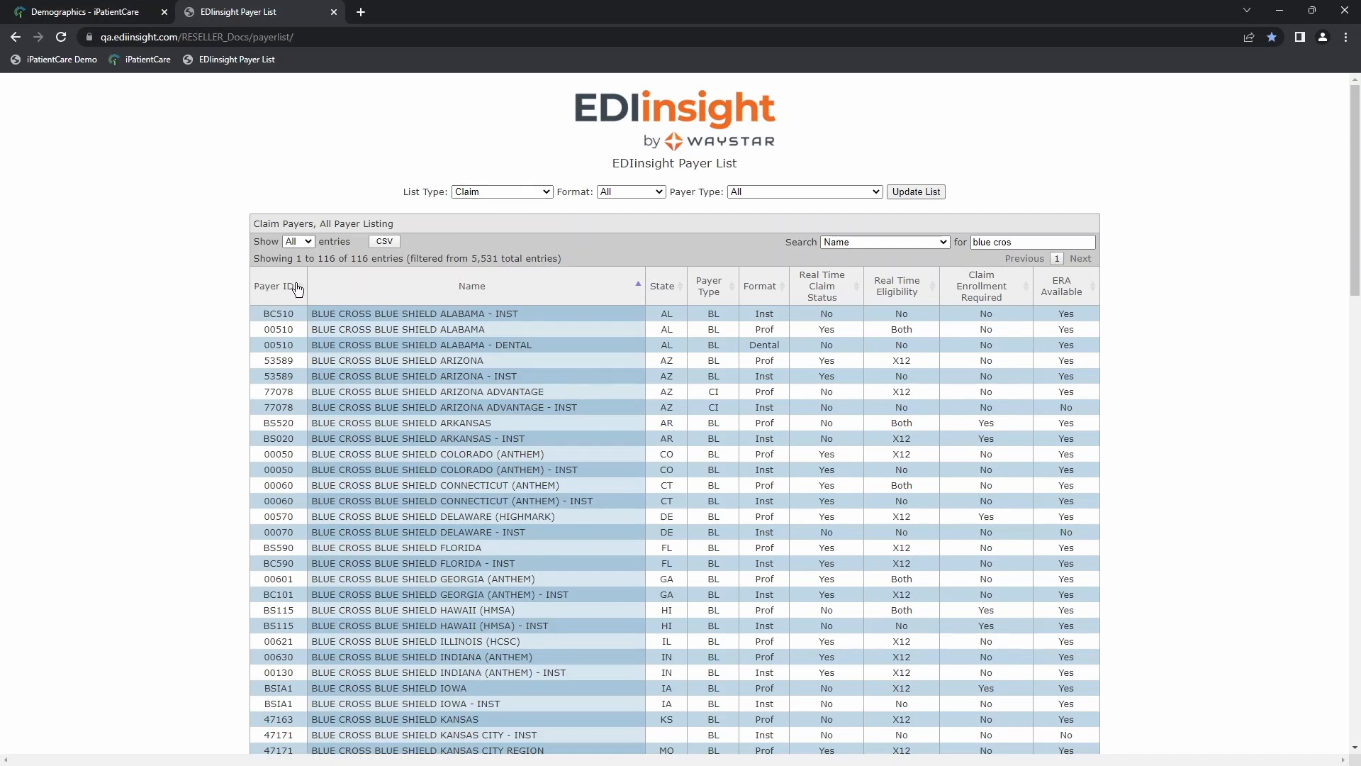
{"action": "left_click_drag", "start_coordinate": [263, 313], "coordinate": [294, 313]}
Step: Clear the payer search text and search the claim payers by name for "bcbs"
{"action": "left_click_drag", "start_coordinate": [1021, 242], "coordinate": [967, 243]}
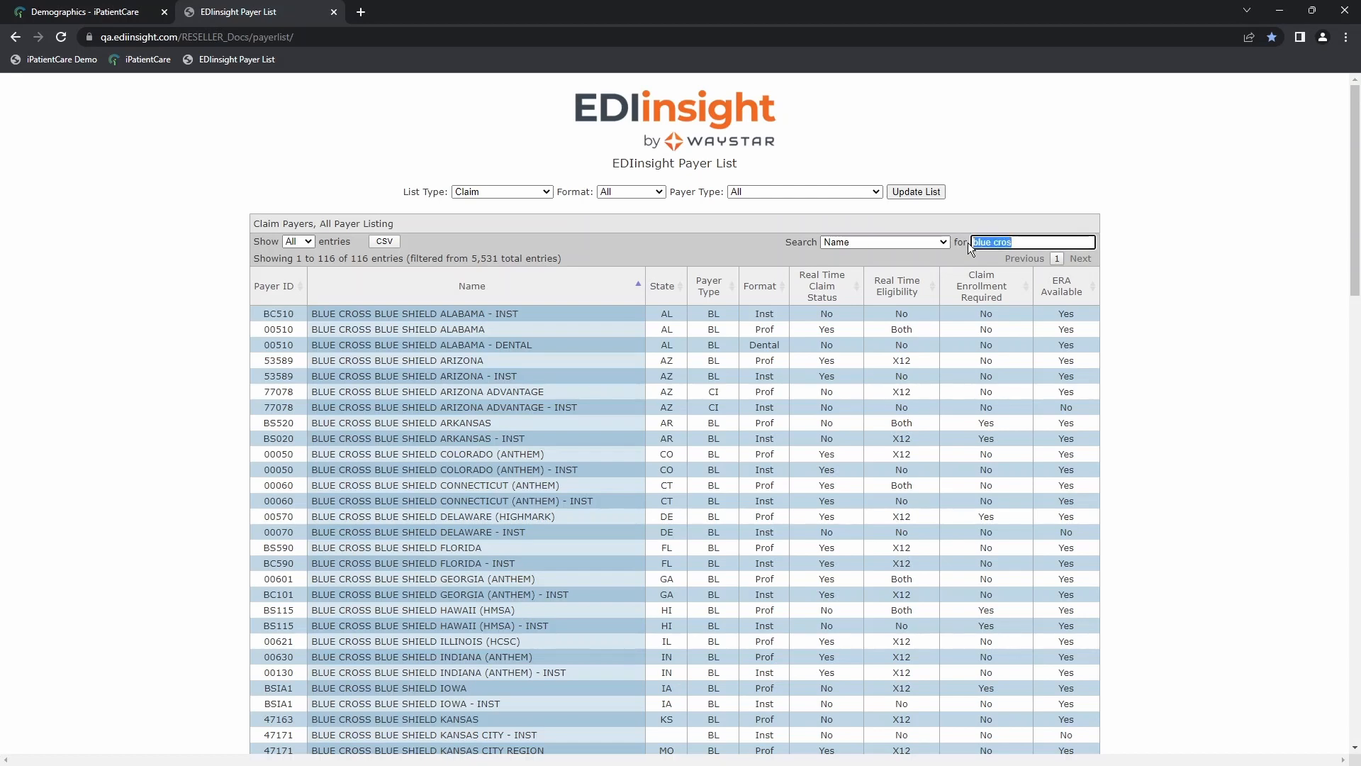
{"action": "key", "text": "BackSpace"}
{"action": "left_click", "coordinate": [892, 242]}
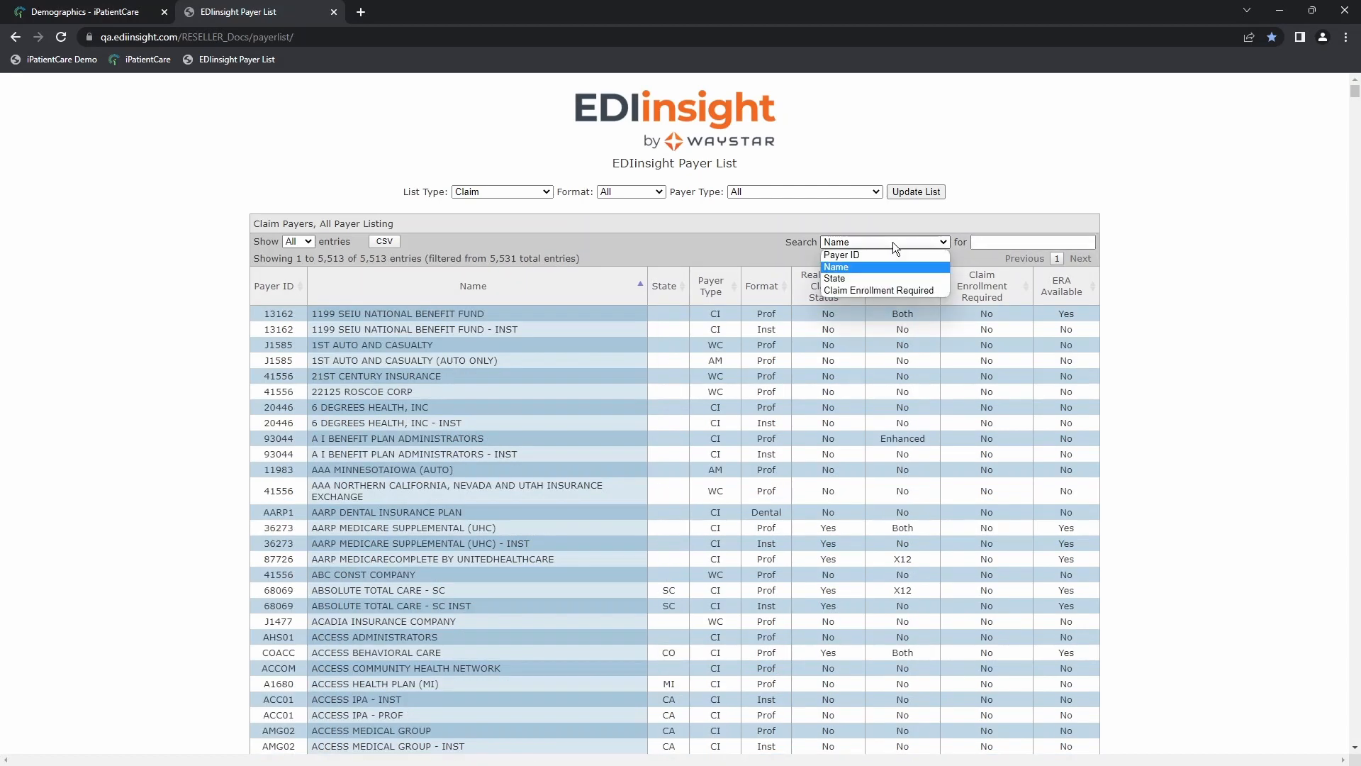
{"action": "left_click", "coordinate": [837, 267]}
{"action": "left_click", "coordinate": [993, 240]}
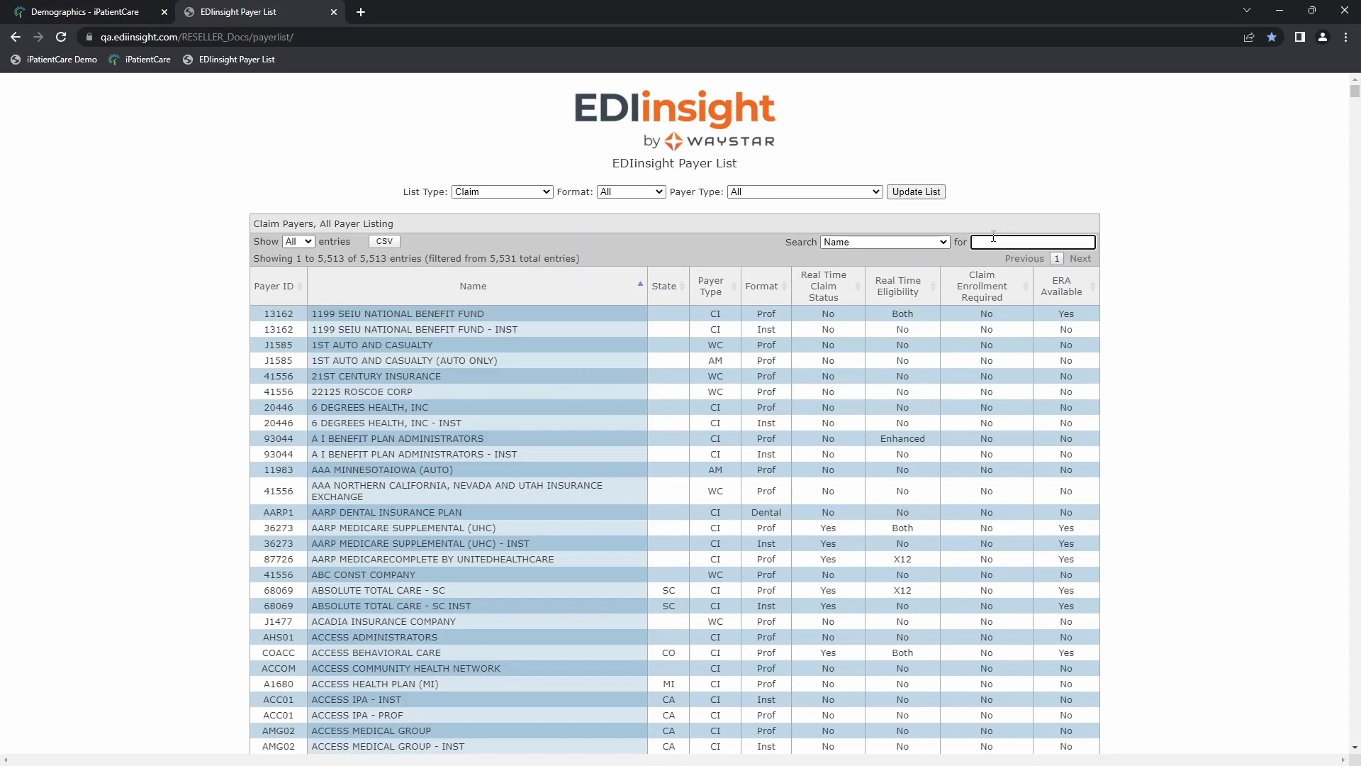
{"action": "type", "text": "bcb"}
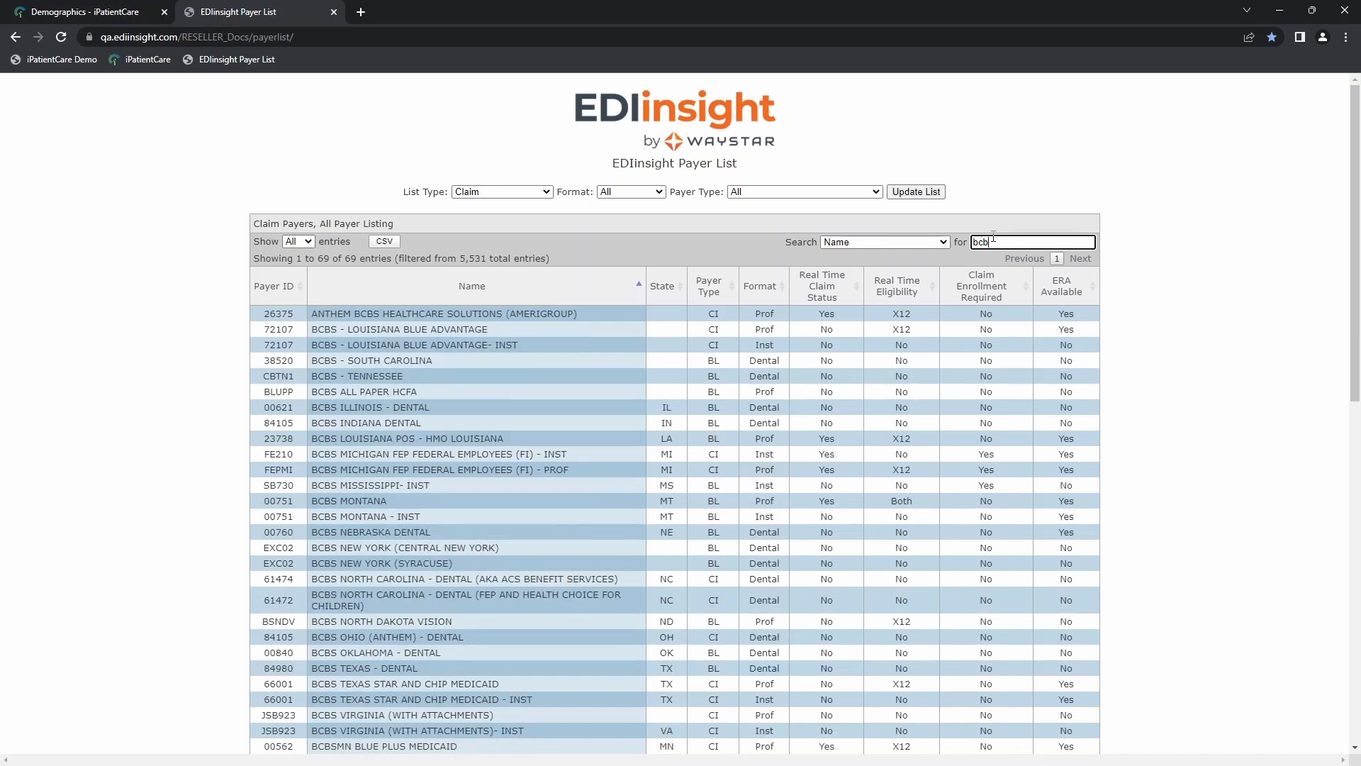
{"action": "type", "text": "s"}
{"action": "left_click_drag", "start_coordinate": [1007, 242], "coordinate": [973, 241]}
{"action": "left_click_drag", "start_coordinate": [312, 329], "coordinate": [343, 345]}
Step: Search the claim payers by name for "blue cr" and compare the formats of the Blue Cross Blue Shield Alabama entries
{"action": "left_click_drag", "start_coordinate": [1008, 241], "coordinate": [958, 241]}
{"action": "type", "text": "bl"}
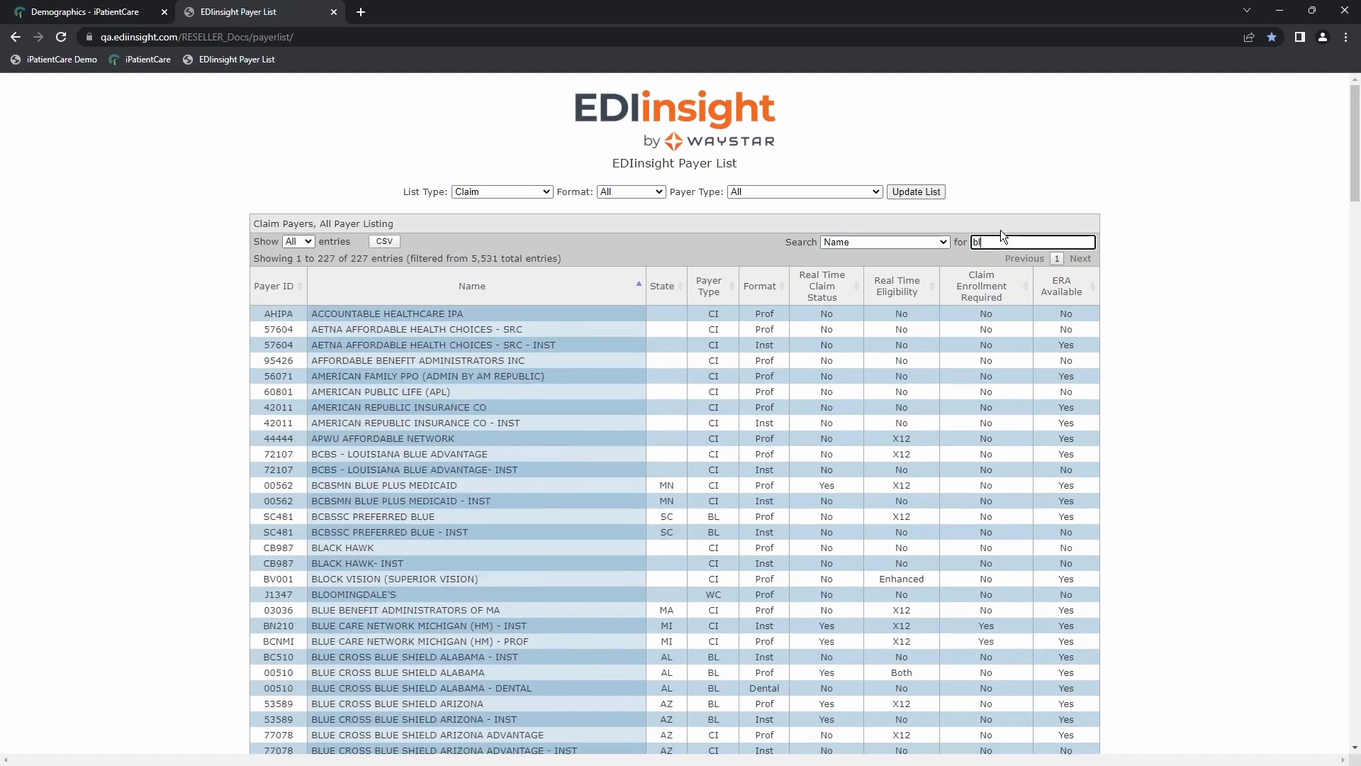
{"action": "type", "text": "ue cr"}
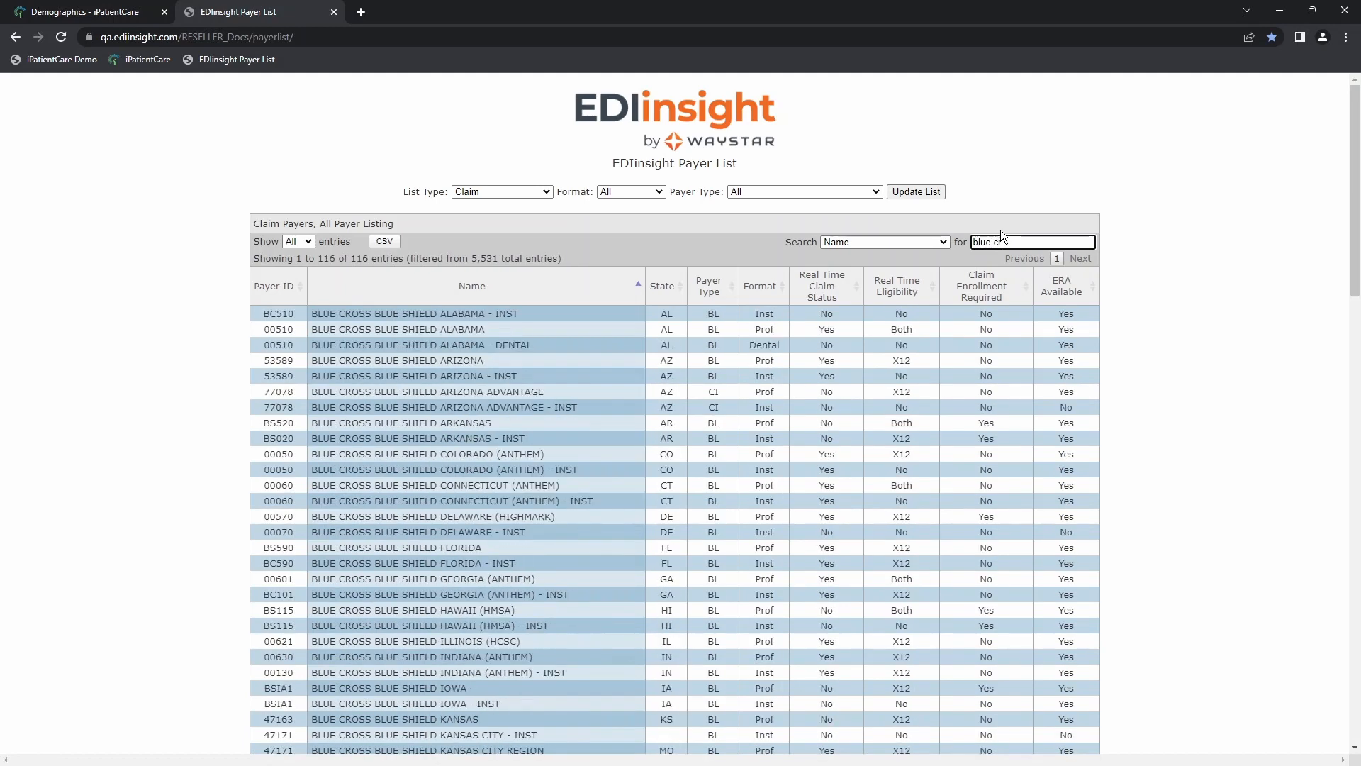
{"action": "left_click_drag", "start_coordinate": [312, 314], "coordinate": [365, 314]}
{"action": "left_click", "coordinate": [405, 329]}
{"action": "left_click_drag", "start_coordinate": [267, 330], "coordinate": [295, 331]}
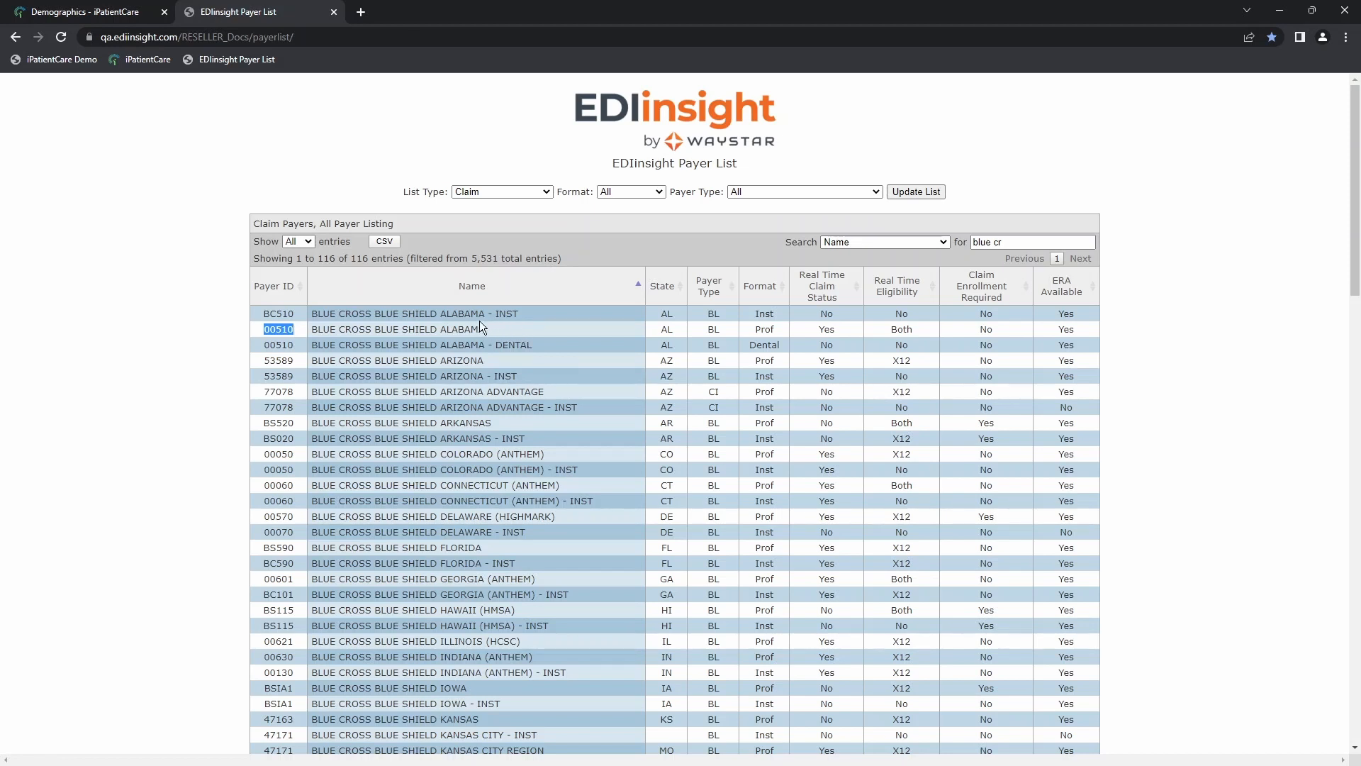
{"action": "left_click_drag", "start_coordinate": [496, 313], "coordinate": [519, 313]}
{"action": "left_click_drag", "start_coordinate": [756, 316], "coordinate": [775, 314]}
{"action": "left_click_drag", "start_coordinate": [756, 328], "coordinate": [777, 329]}
Step: Copy the professional Blue Cross Blue Shield Alabama payer ID 00510 into the BCBS plan's Payer ID in iPatientCare
{"action": "left_click_drag", "start_coordinate": [263, 329], "coordinate": [290, 330]}
{"action": "right_click", "coordinate": [290, 330]}
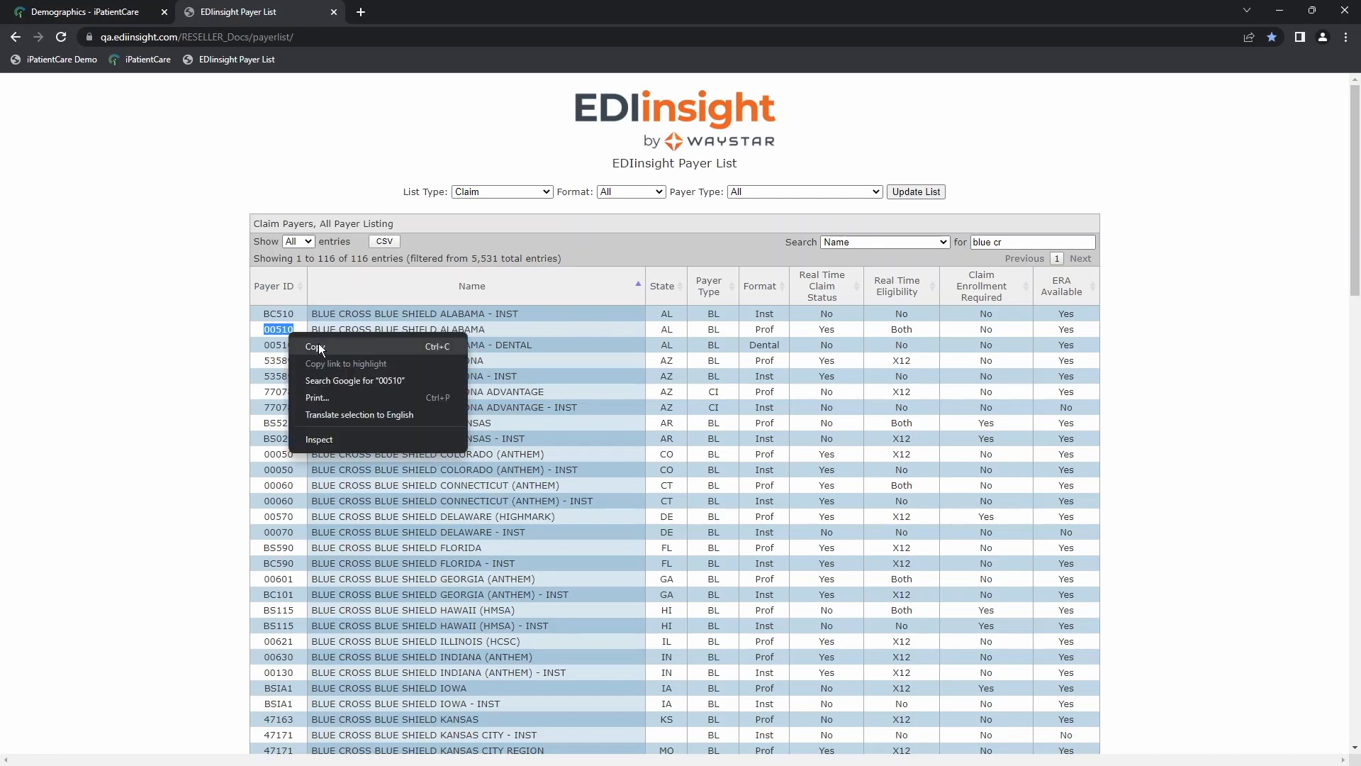
{"action": "left_click", "coordinate": [310, 346]}
{"action": "left_click", "coordinate": [98, 15]}
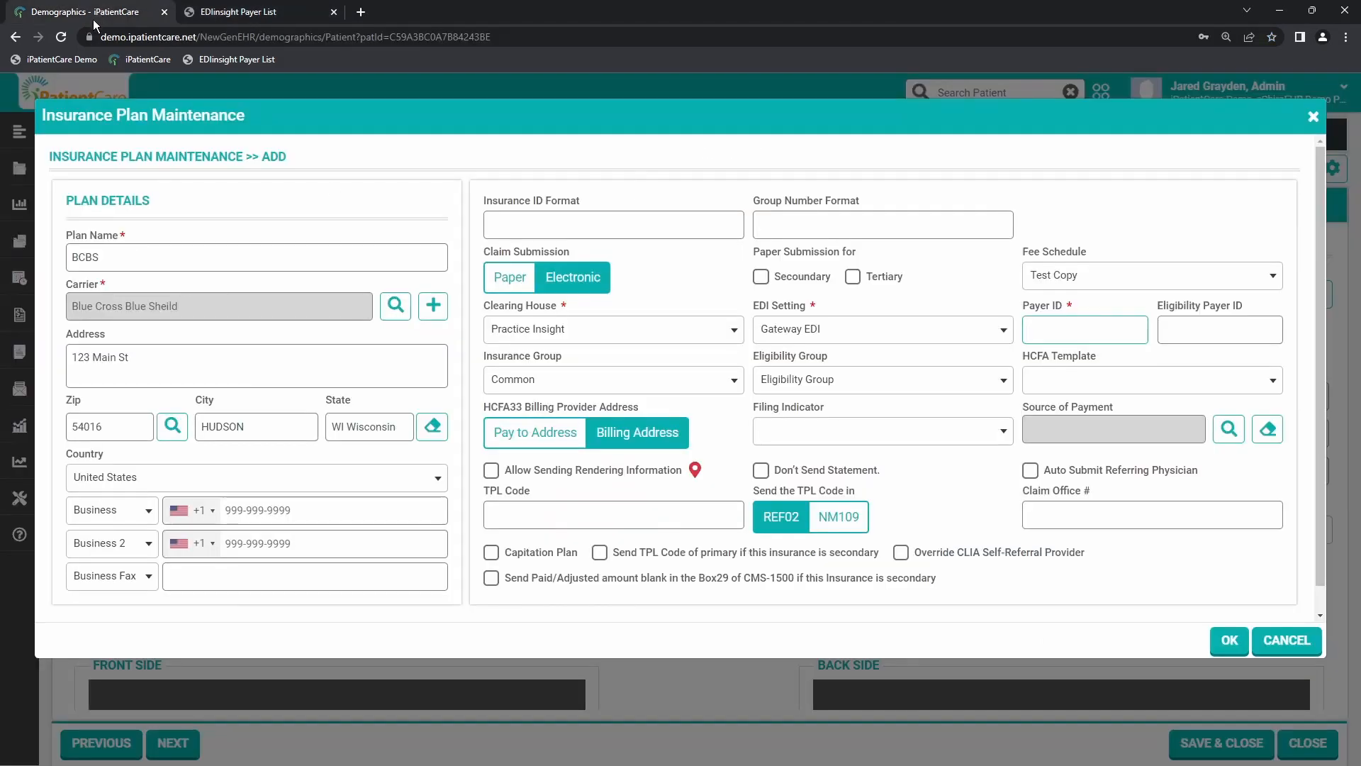
{"action": "right_click", "coordinate": [1030, 331]}
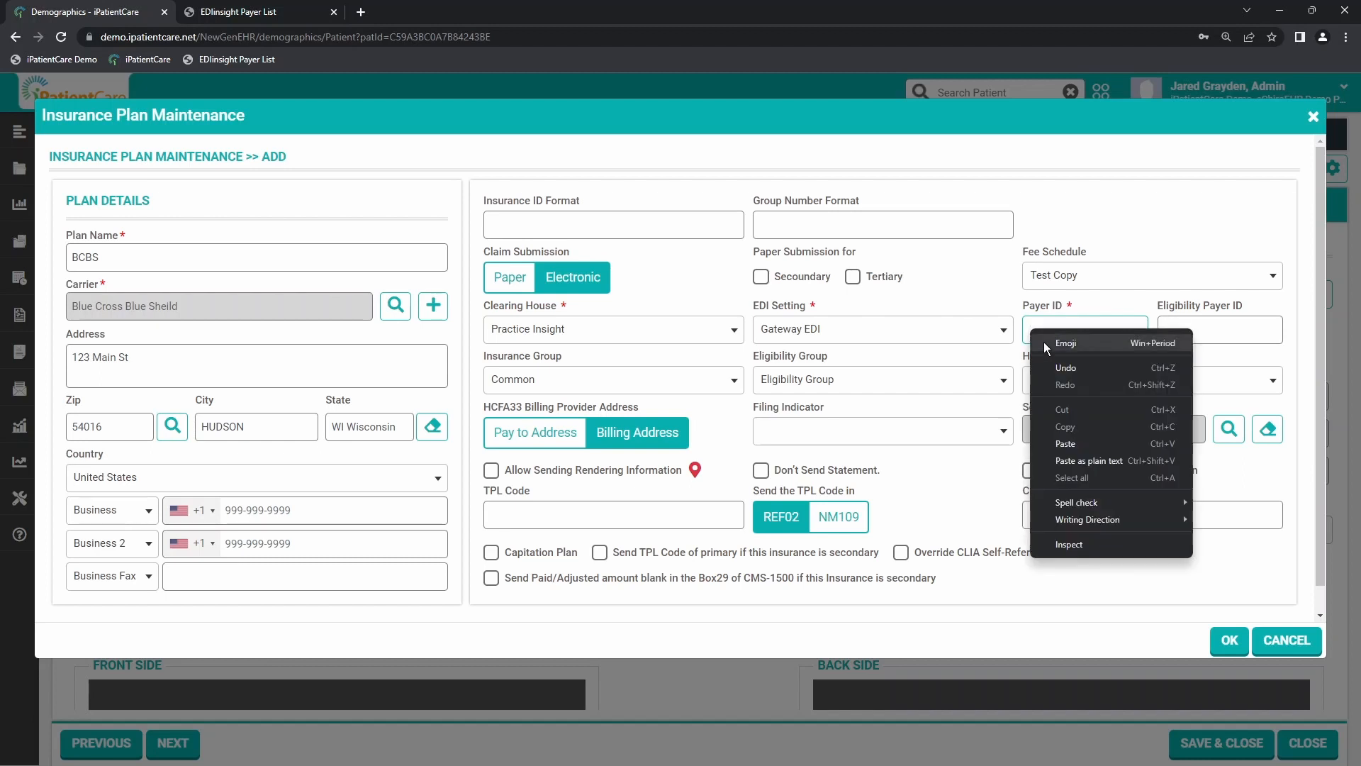
{"action": "left_click", "coordinate": [1075, 445]}
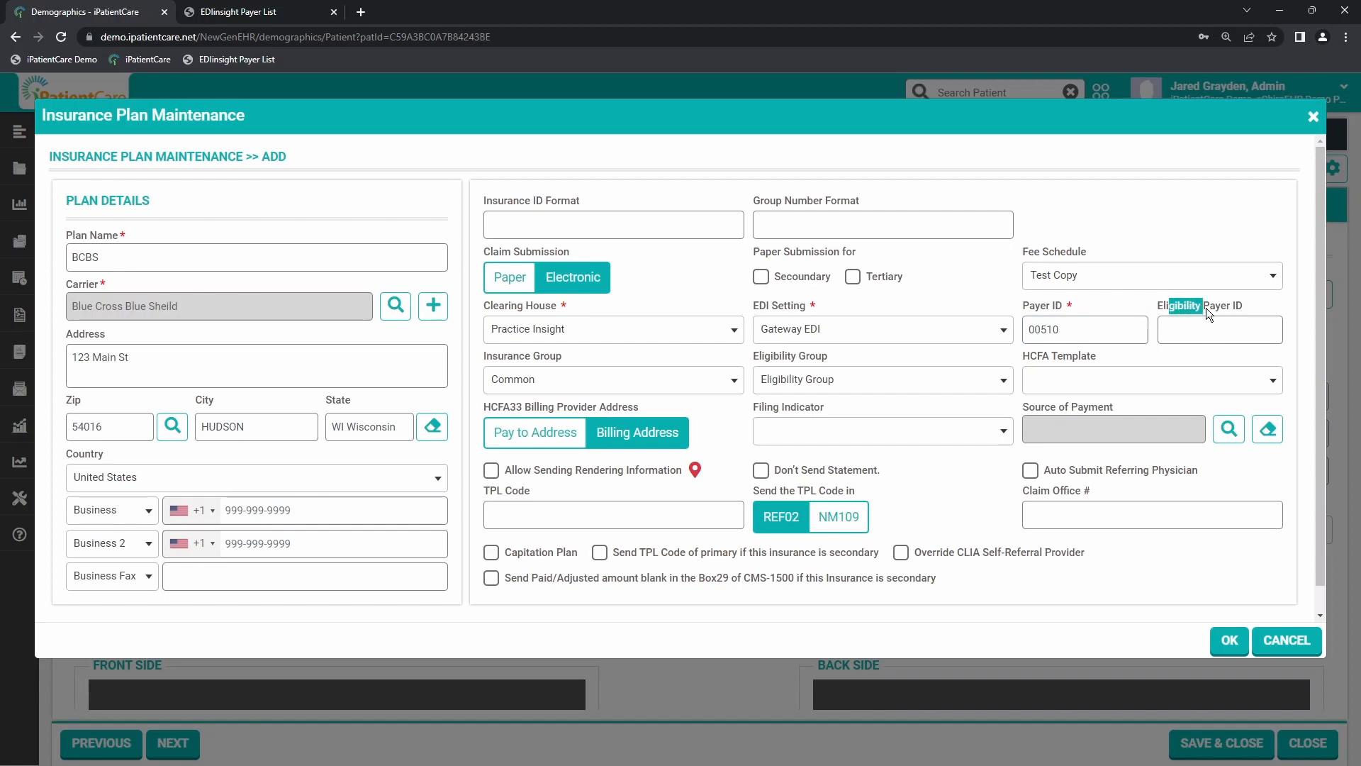
Step: Return to the EDIinsight Payer List and check real-time eligibility for Blue Cross Blue Shield Alabama and Arizona
{"action": "left_click", "coordinate": [1179, 329]}
{"action": "mouse_move", "coordinate": [263, 12]}
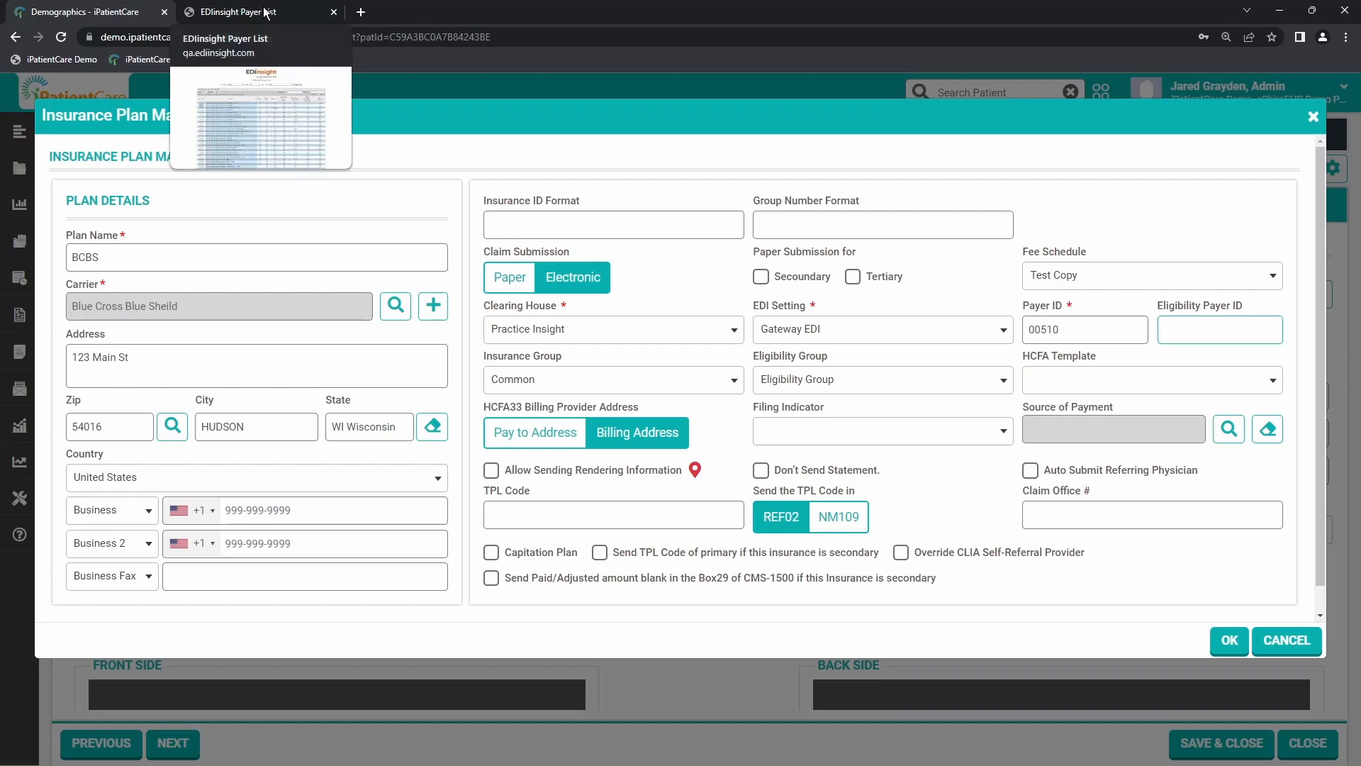
{"action": "left_click", "coordinate": [264, 12]}
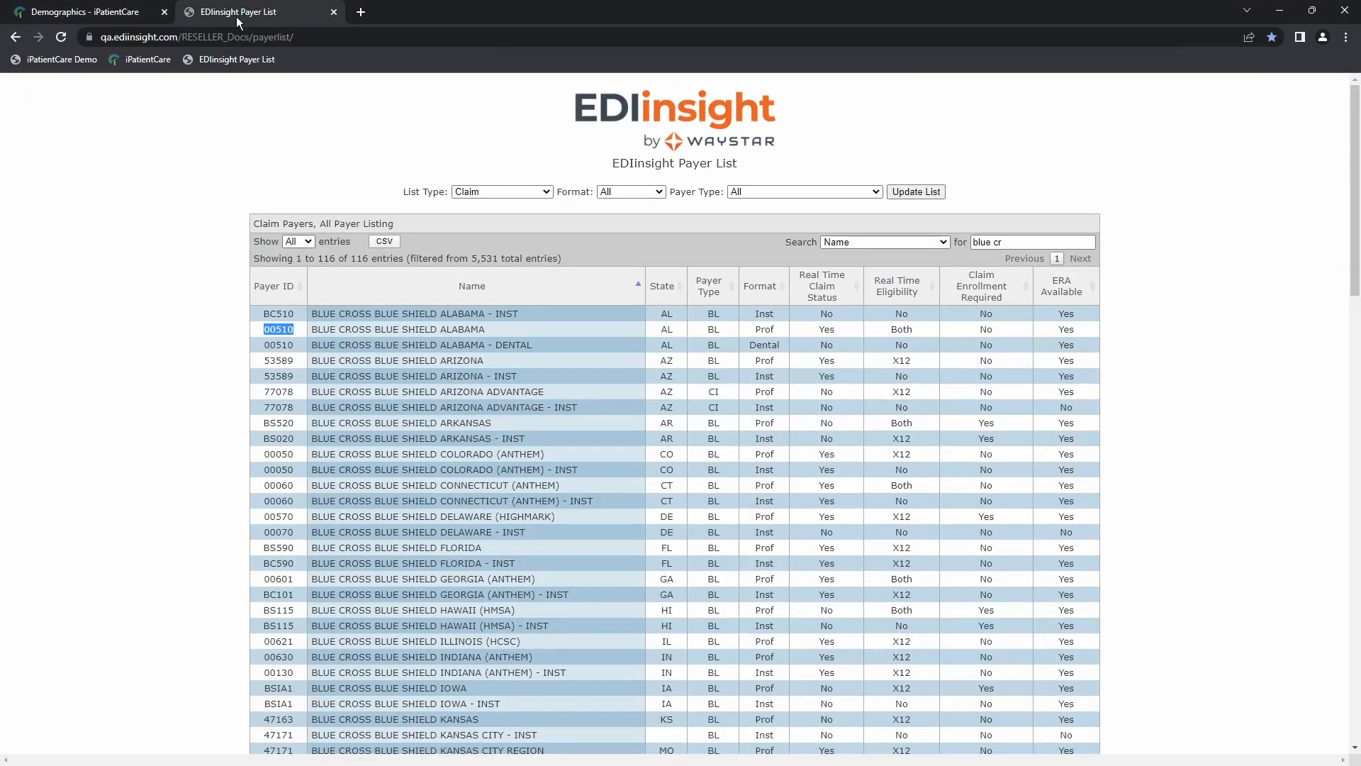
{"action": "left_click", "coordinate": [384, 327]}
{"action": "left_click_drag", "start_coordinate": [891, 329], "coordinate": [913, 329]}
{"action": "double_click", "coordinate": [900, 360]}
Step: Update the payer list to the Eligibility list type and review the name search for "blue cr"
{"action": "left_click_drag", "start_coordinate": [412, 191], "coordinate": [431, 190]}
{"action": "left_click", "coordinate": [472, 193]}
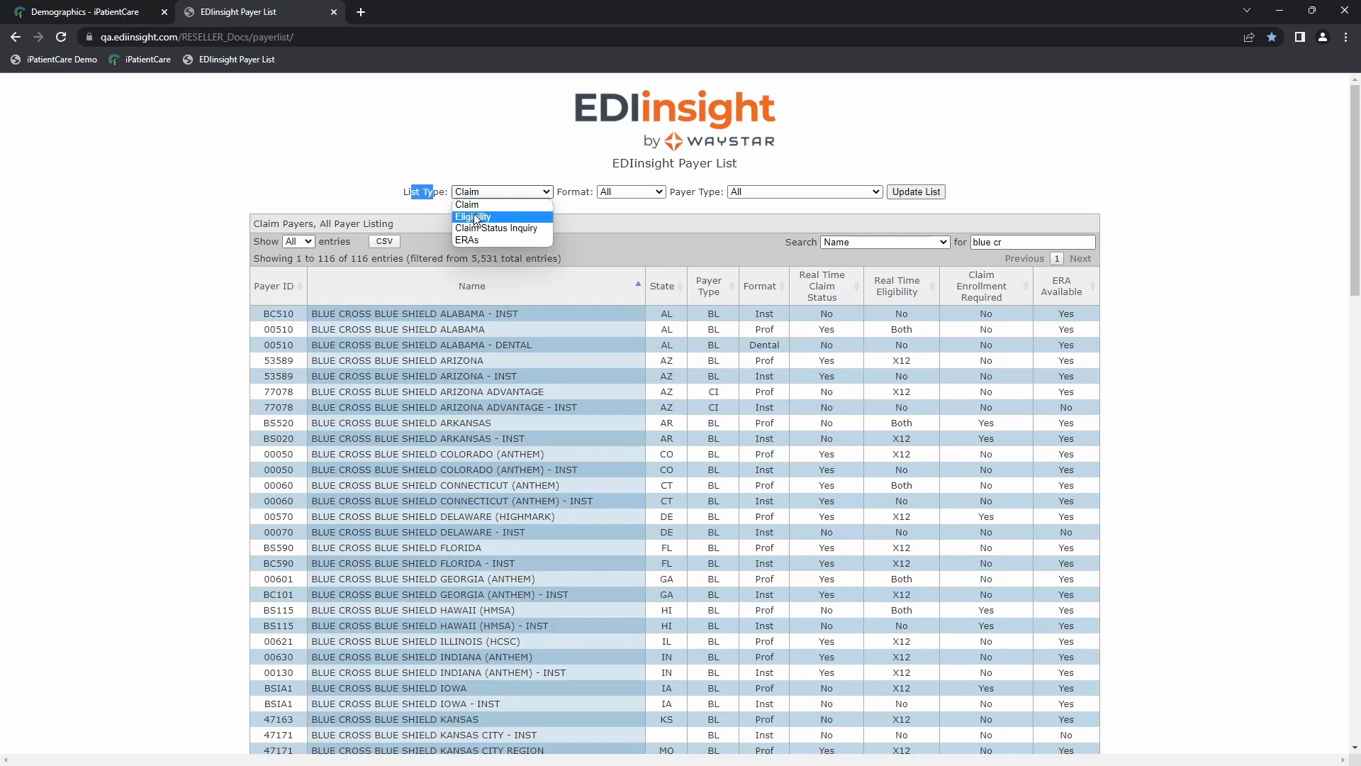
{"action": "left_click", "coordinate": [474, 217]}
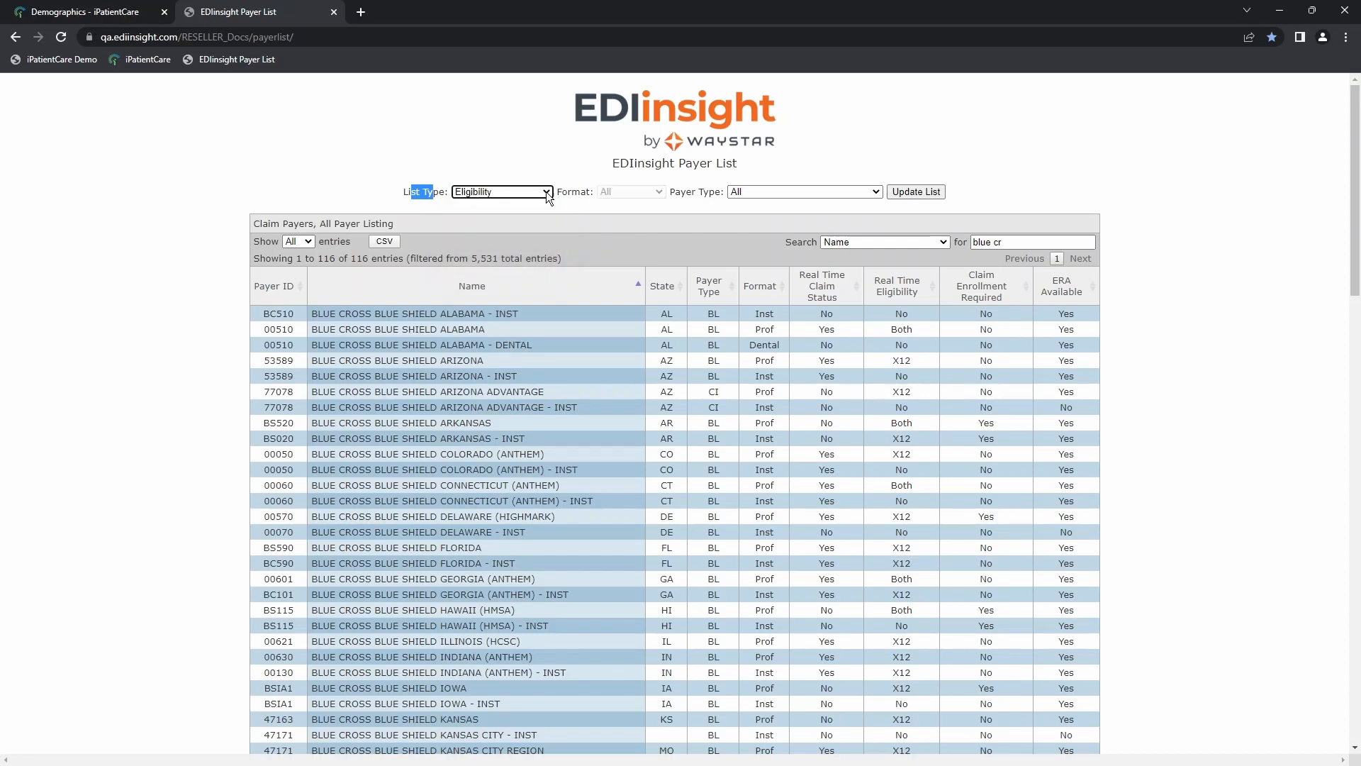
{"action": "left_click", "coordinate": [912, 192]}
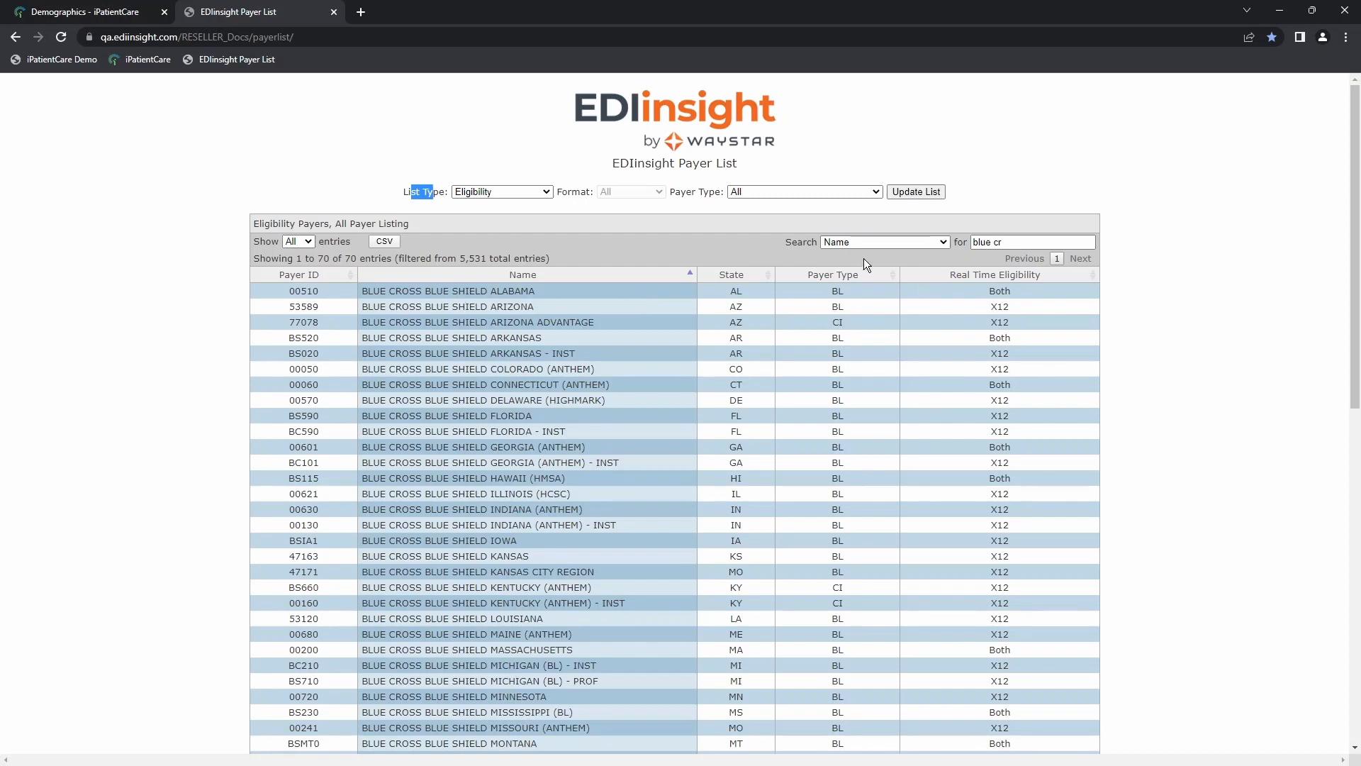
{"action": "left_click", "coordinate": [853, 240]}
{"action": "left_click", "coordinate": [851, 275]}
{"action": "left_click_drag", "start_coordinate": [1005, 243], "coordinate": [969, 248]}
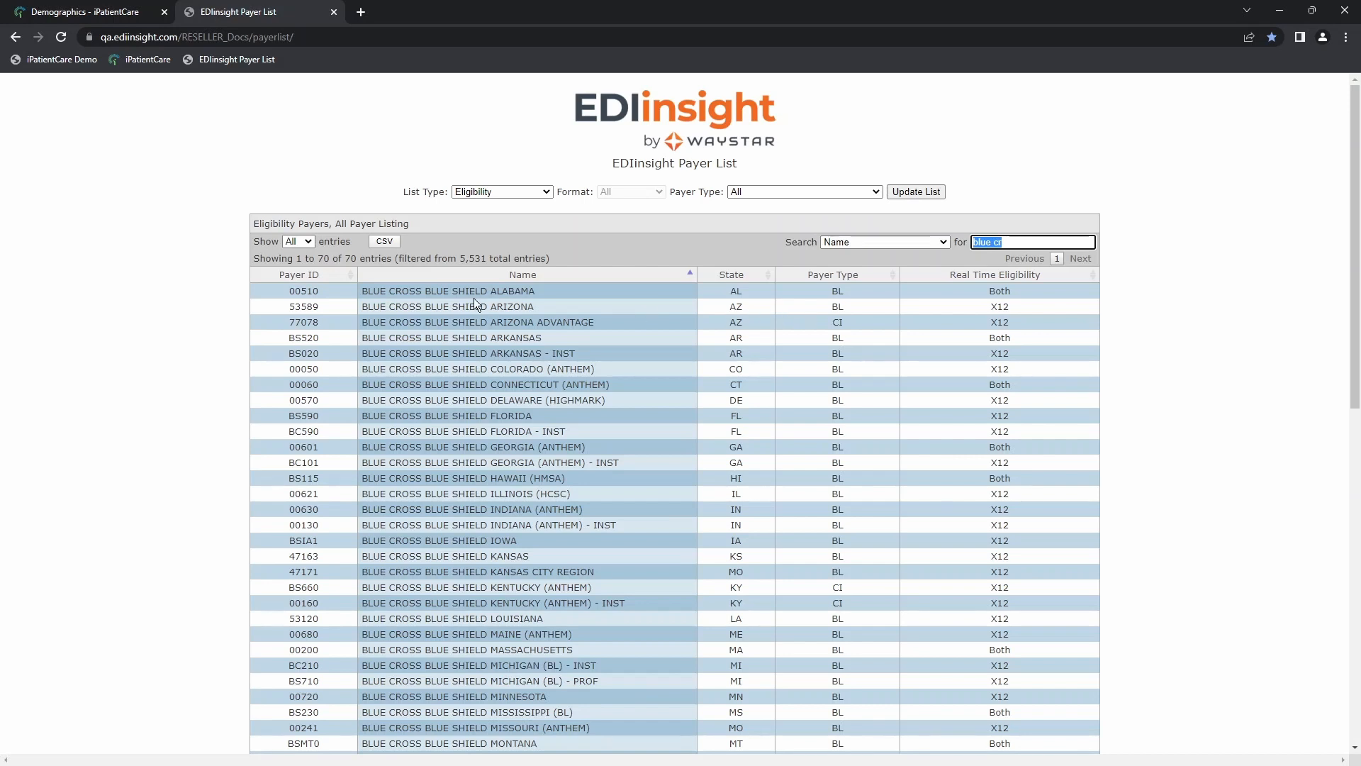
Step: Copy the Blue Cross Blue Shield Alabama eligibility payer ID 00510 into the plan's Eligibility Payer ID in iPatientCare
{"action": "double_click", "coordinate": [310, 291]}
{"action": "right_click", "coordinate": [310, 290]}
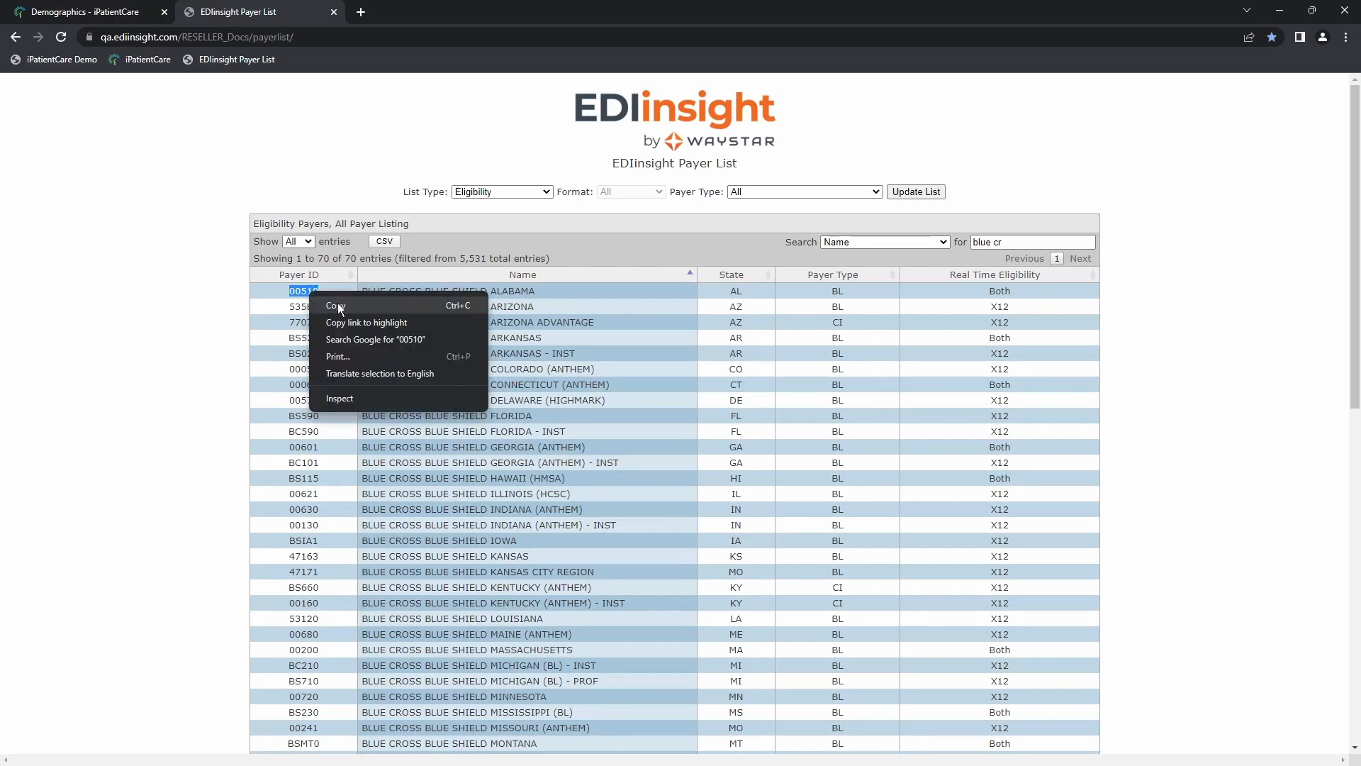
{"action": "left_click", "coordinate": [451, 301]}
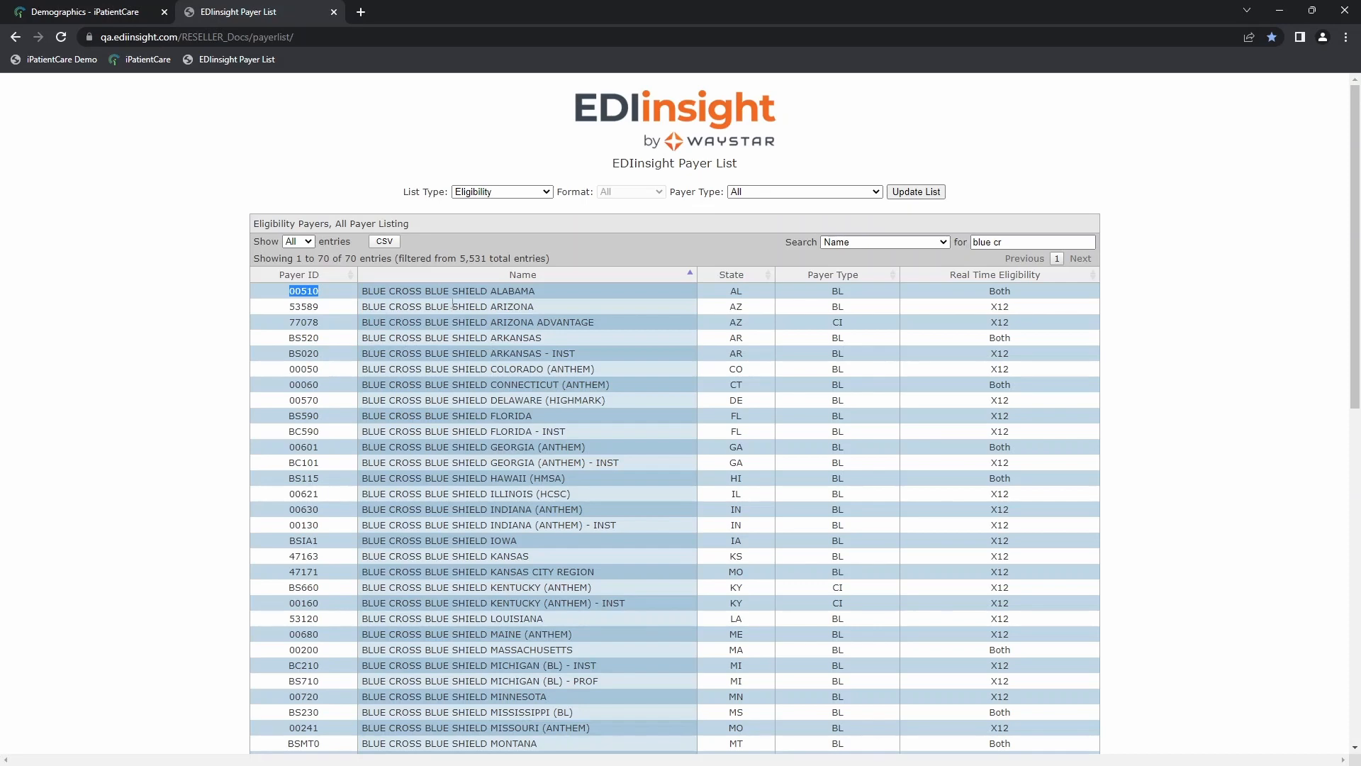
{"action": "left_click", "coordinate": [76, 12]}
{"action": "right_click", "coordinate": [1185, 336]}
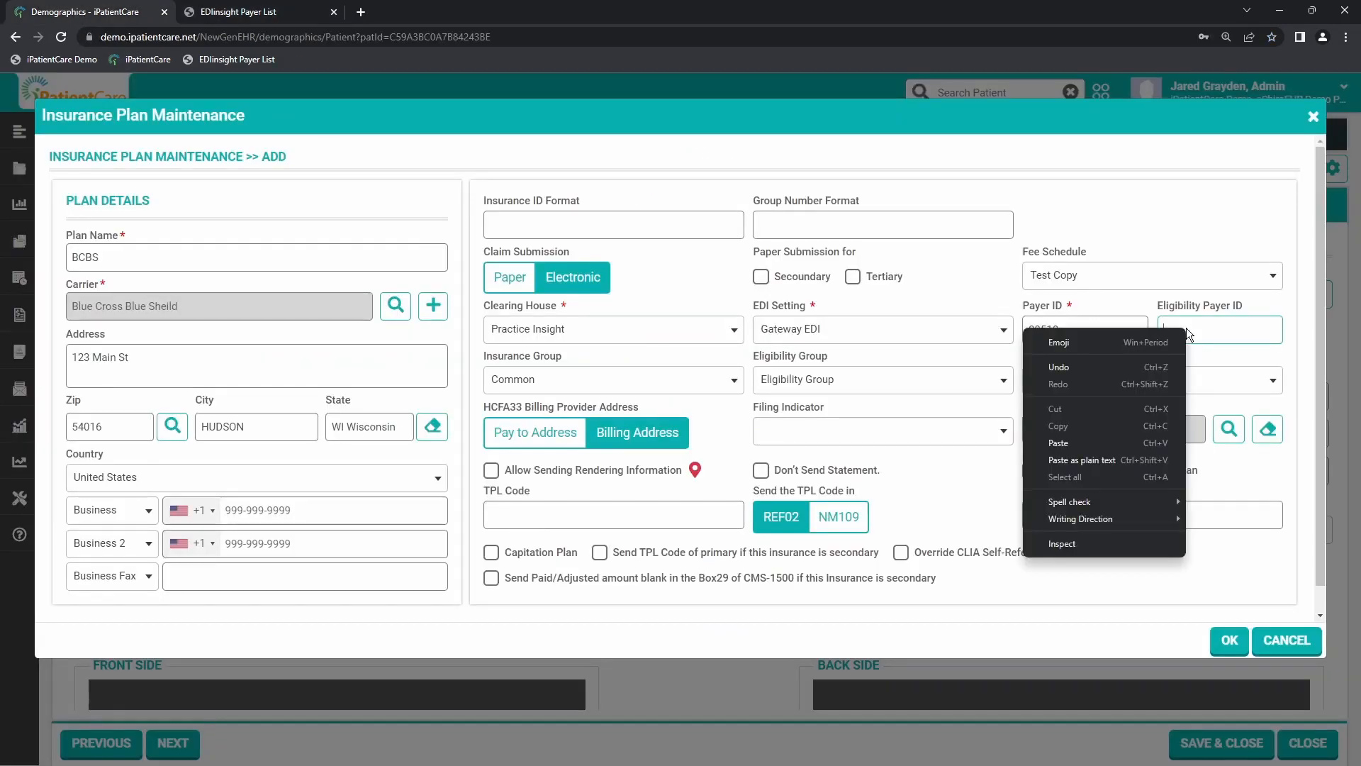
{"action": "left_click", "coordinate": [1106, 438]}
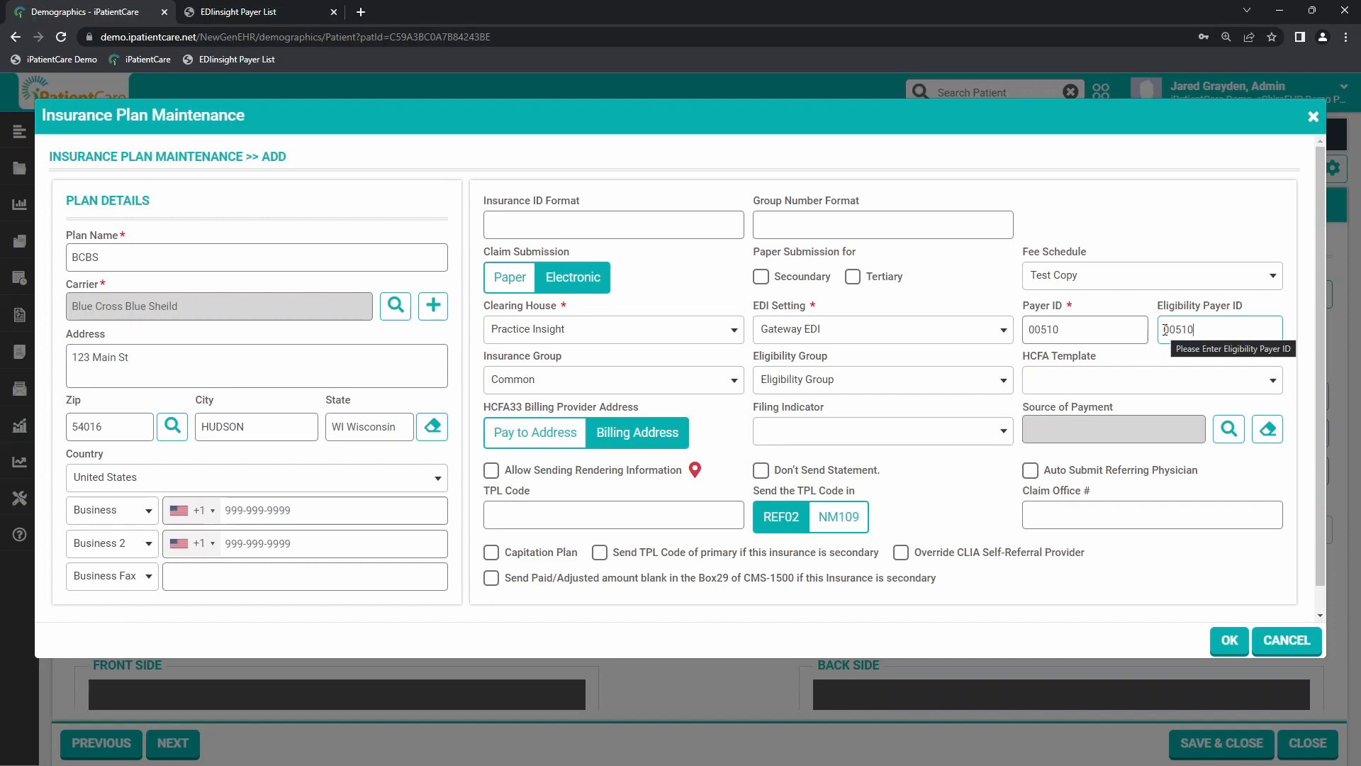
Step: Review the Filing Indicator options available for the BCBS plan without choosing one
{"action": "left_click_drag", "start_coordinate": [759, 405], "coordinate": [812, 408]}
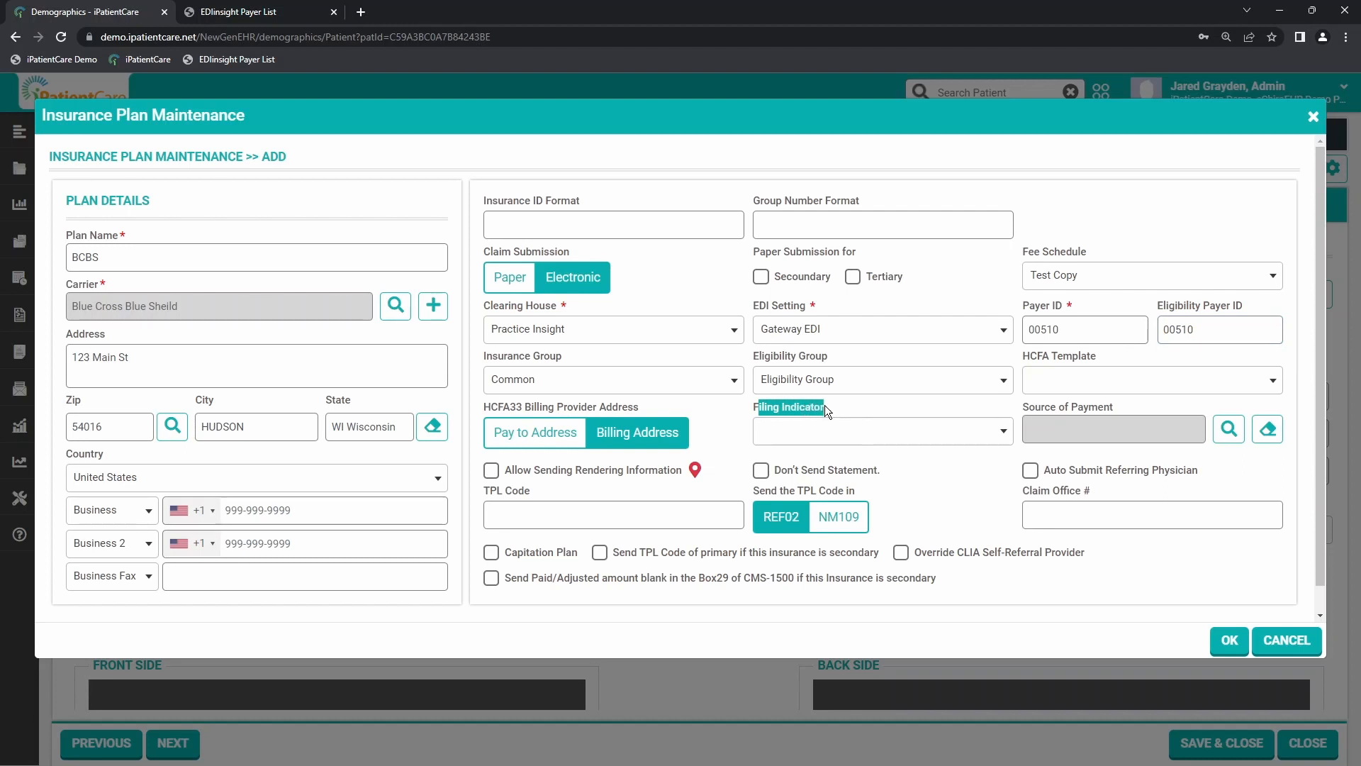
{"action": "left_click", "coordinate": [883, 435]}
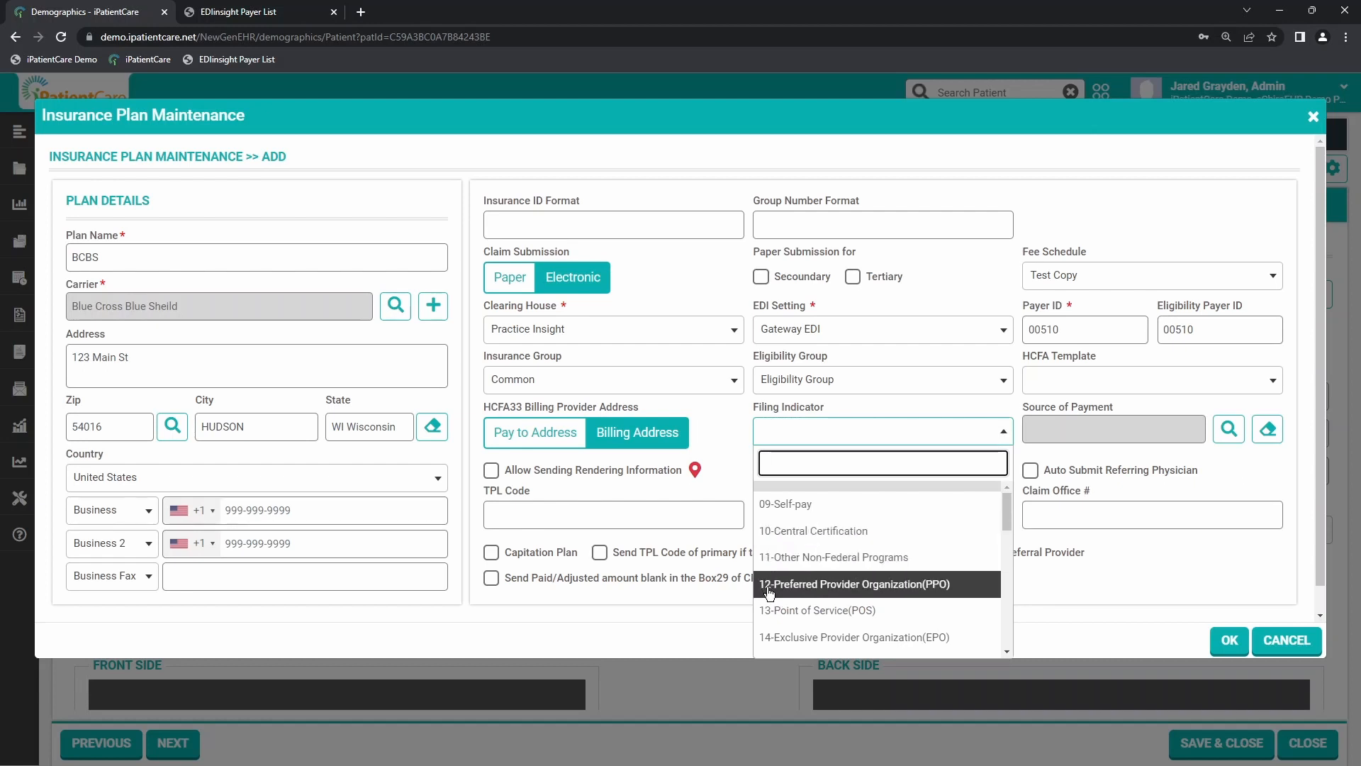
{"action": "left_click", "coordinate": [800, 438]}
{"action": "left_click", "coordinate": [823, 408]}
{"action": "left_click", "coordinate": [804, 435]}
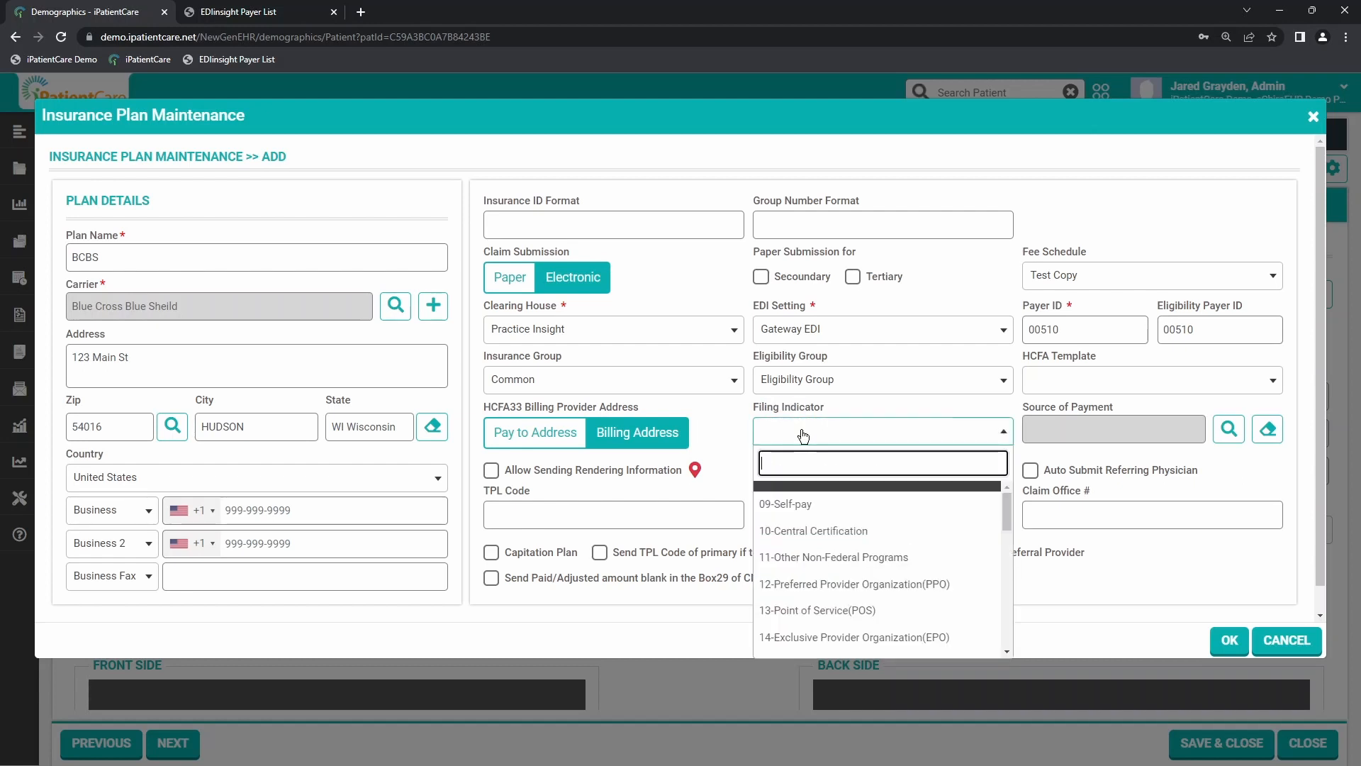
{"action": "left_click", "coordinate": [803, 435]}
Step: Update the EDIinsight Payer List to the Claim list type and check the payer type of Blue Cross Blue Shield Alabama
{"action": "left_click", "coordinate": [241, 15]}
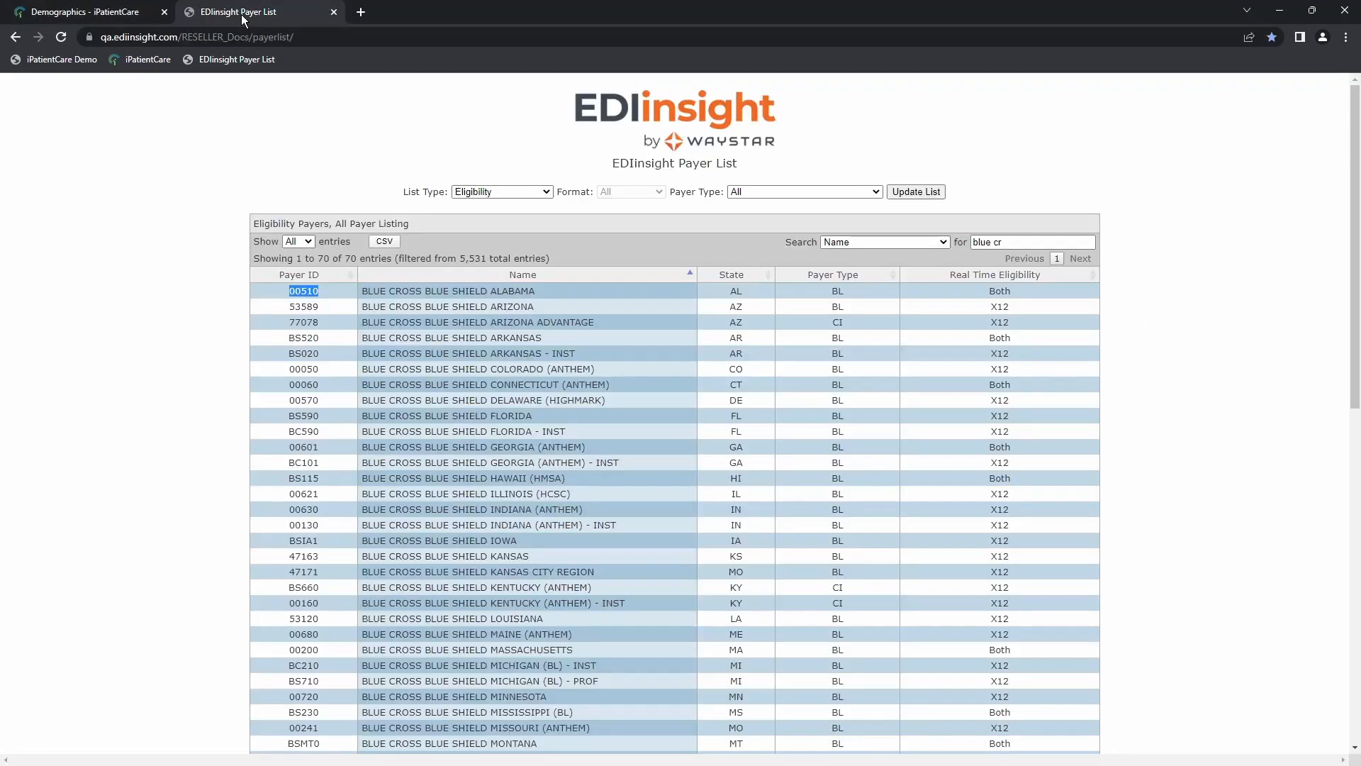
{"action": "left_click", "coordinate": [489, 191]}
{"action": "left_click", "coordinate": [492, 203]}
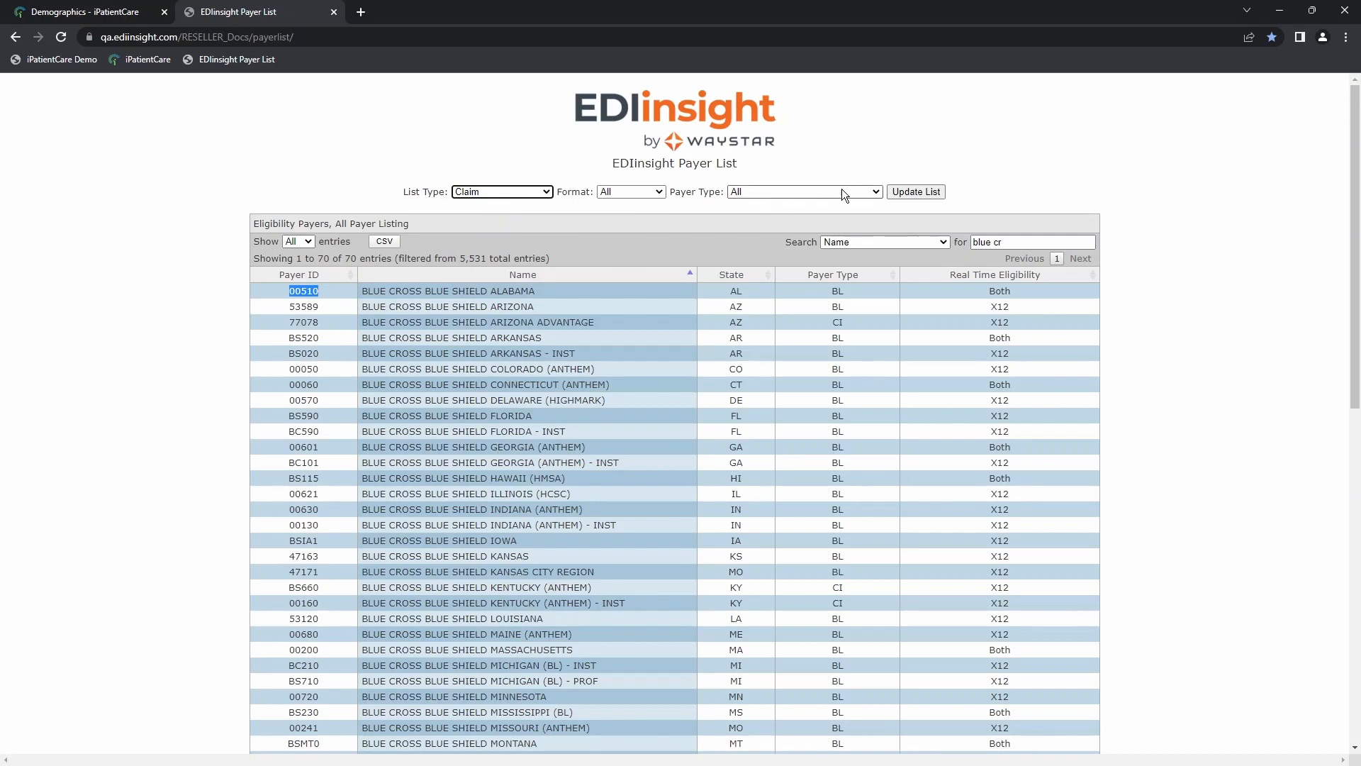
{"action": "left_click", "coordinate": [913, 189]}
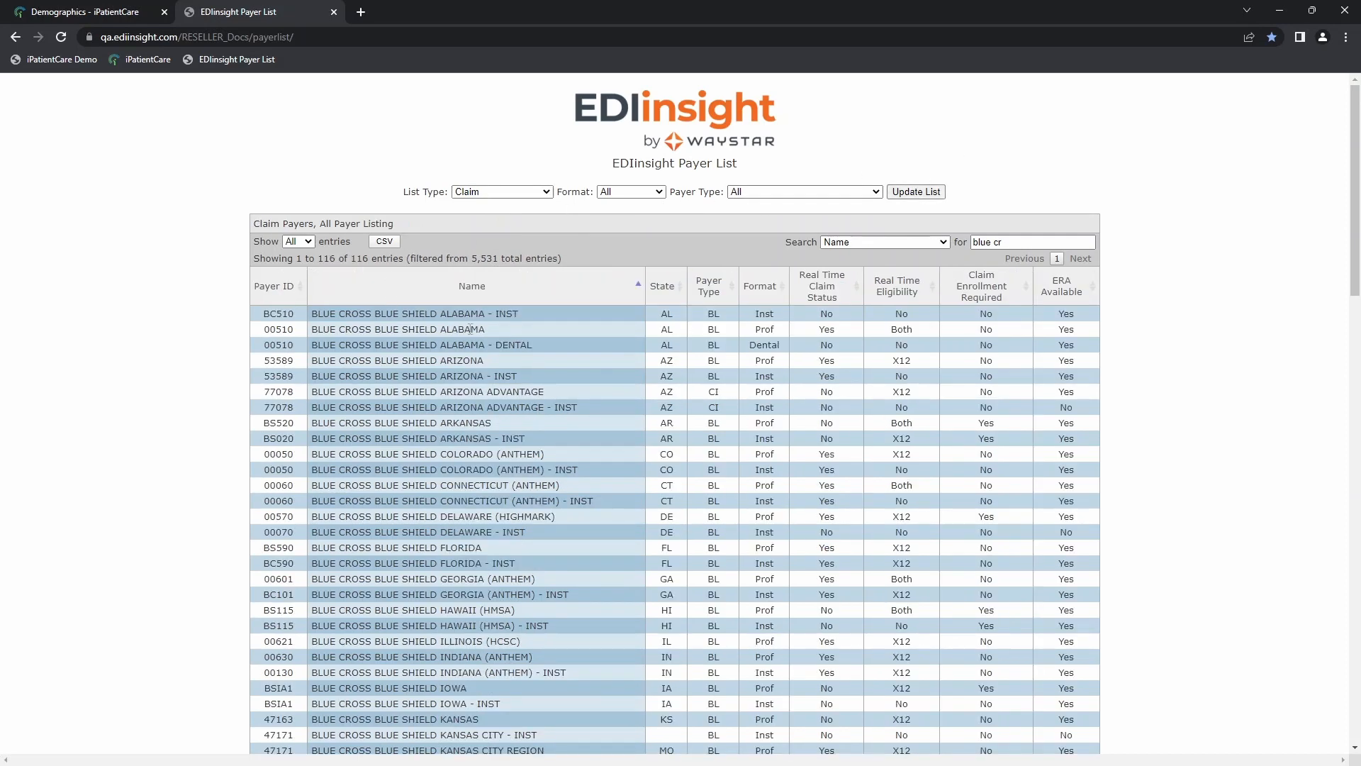
{"action": "left_click_drag", "start_coordinate": [707, 312], "coordinate": [716, 313]}
{"action": "double_click", "coordinate": [715, 329]}
{"action": "double_click", "coordinate": [711, 392]}
{"action": "double_click", "coordinate": [711, 329]}
Step: Return to iPatientCare and set the BCBS plan's Filing Indicator to BL-Blue Cross/Blue Shield and its HCFA Template to Medicare Template
{"action": "left_click", "coordinate": [109, 8]}
{"action": "left_click", "coordinate": [833, 432]}
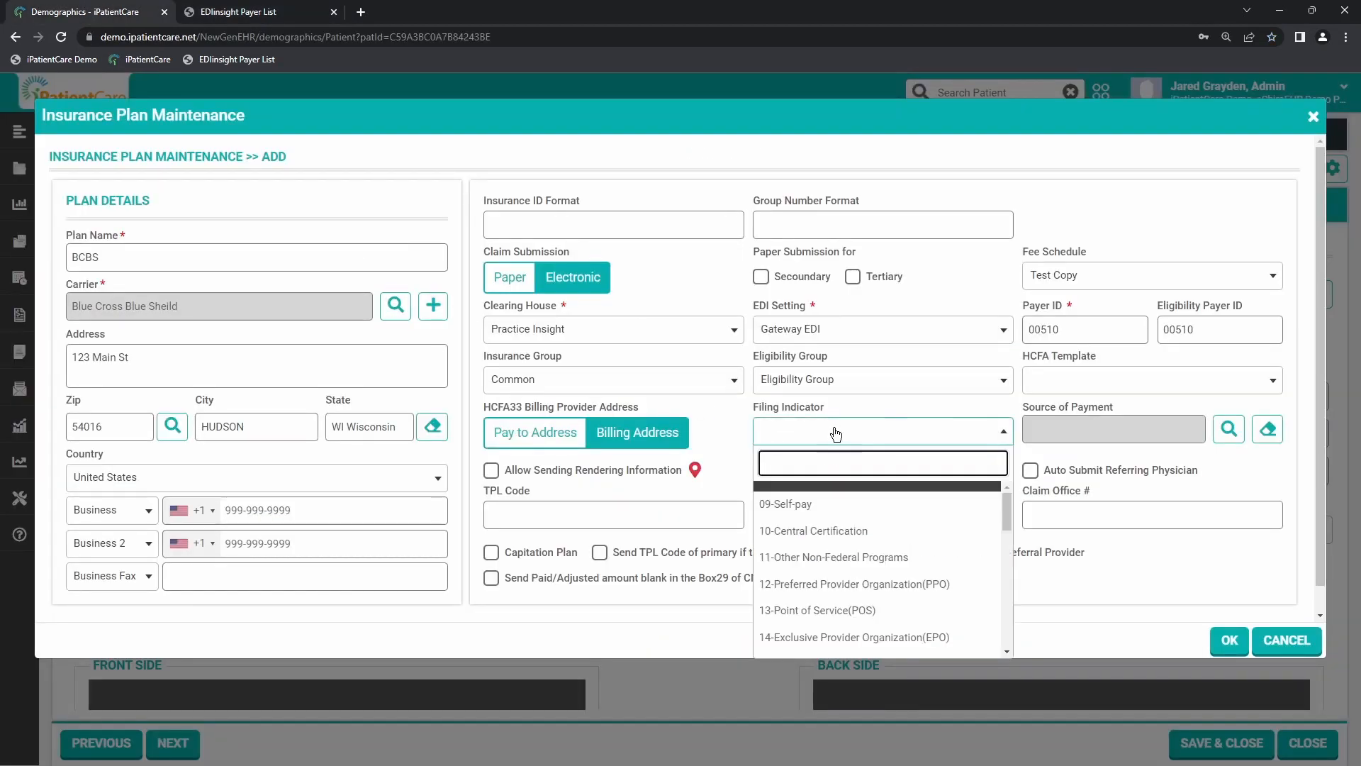
{"action": "scroll", "coordinate": [811, 524], "scroll_direction": "down", "scroll_amount": 3}
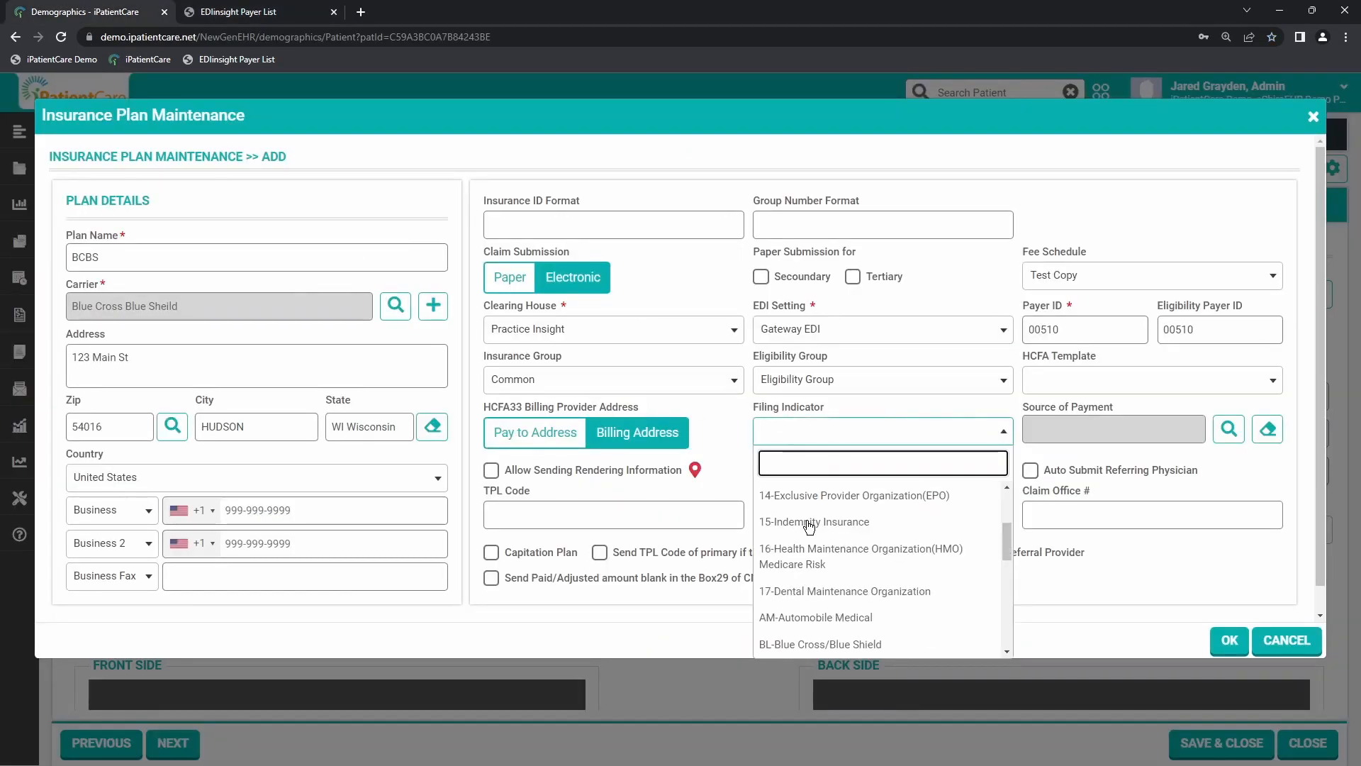
{"action": "scroll", "coordinate": [810, 525], "scroll_direction": "down", "scroll_amount": 1}
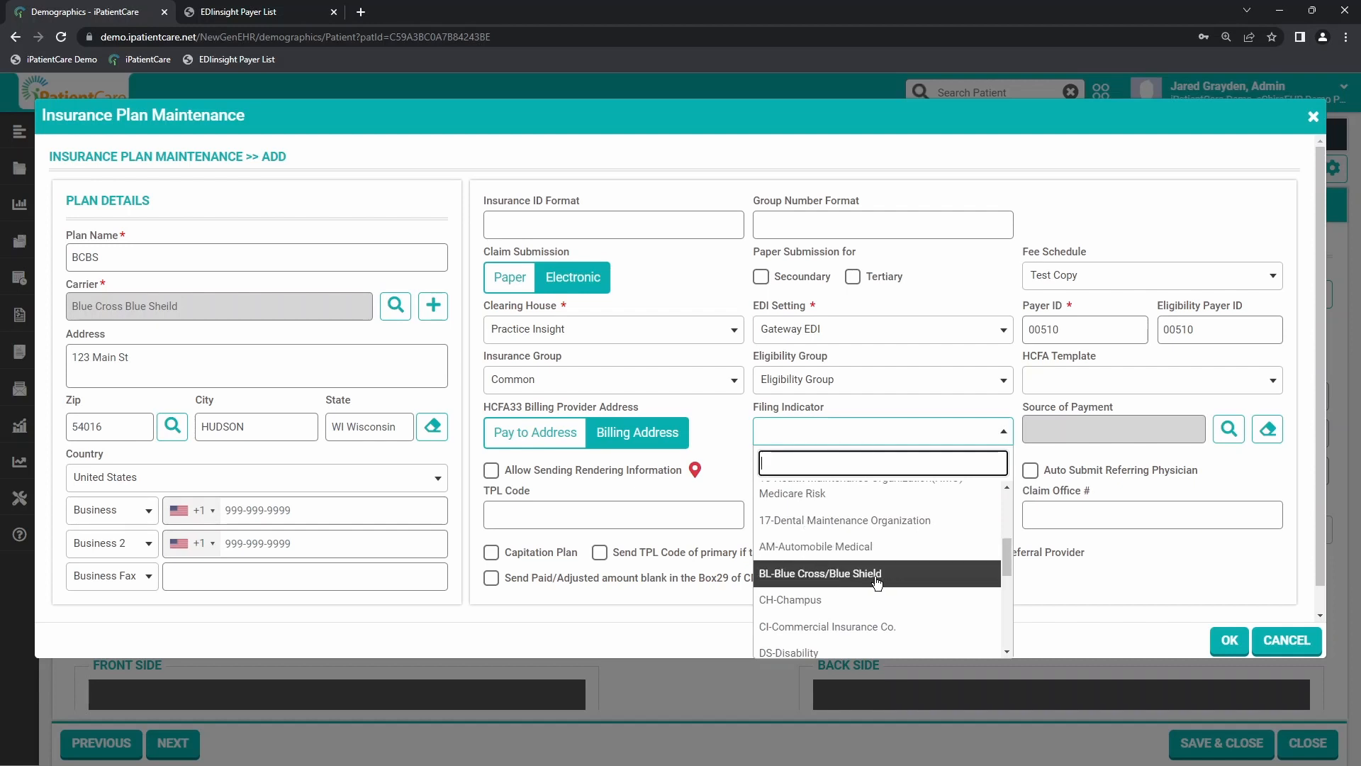
{"action": "scroll", "coordinate": [878, 582], "scroll_direction": "down", "scroll_amount": 1}
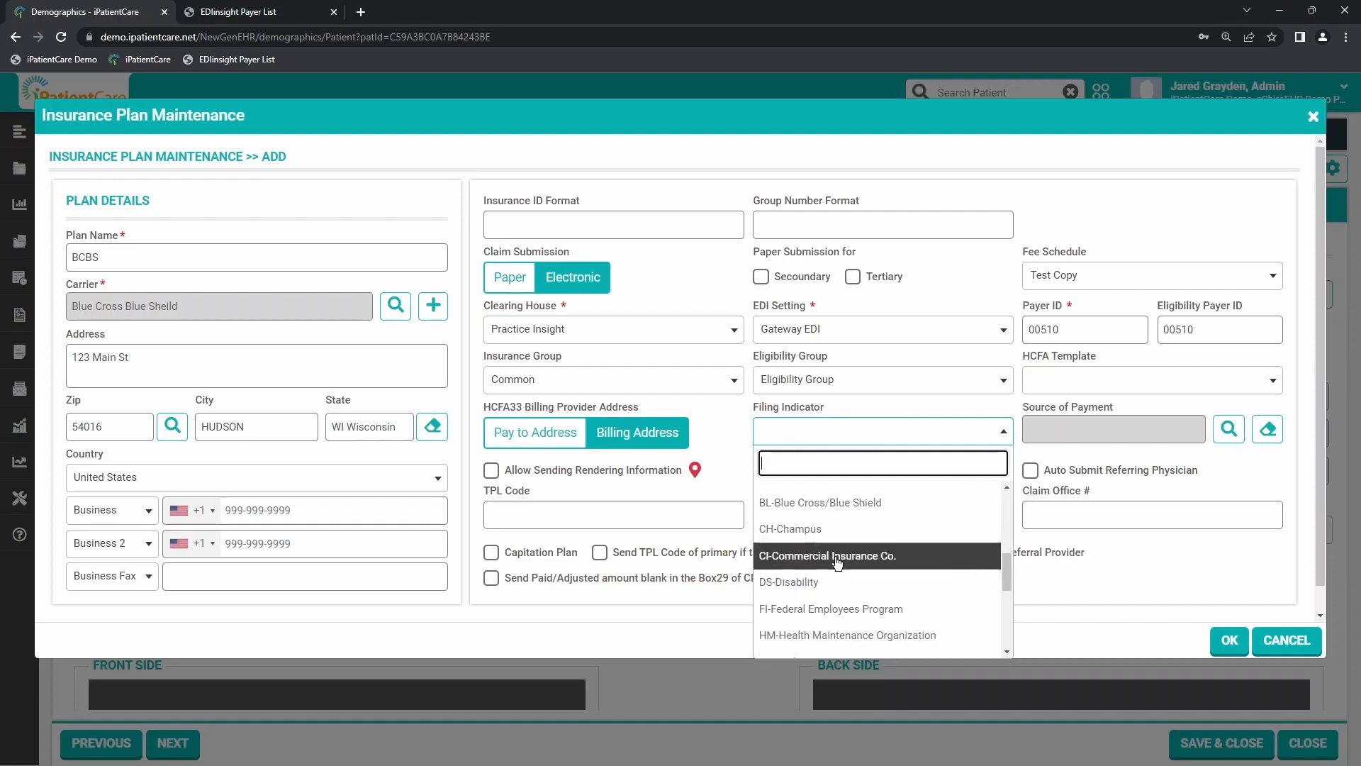
{"action": "left_click", "coordinate": [818, 504]}
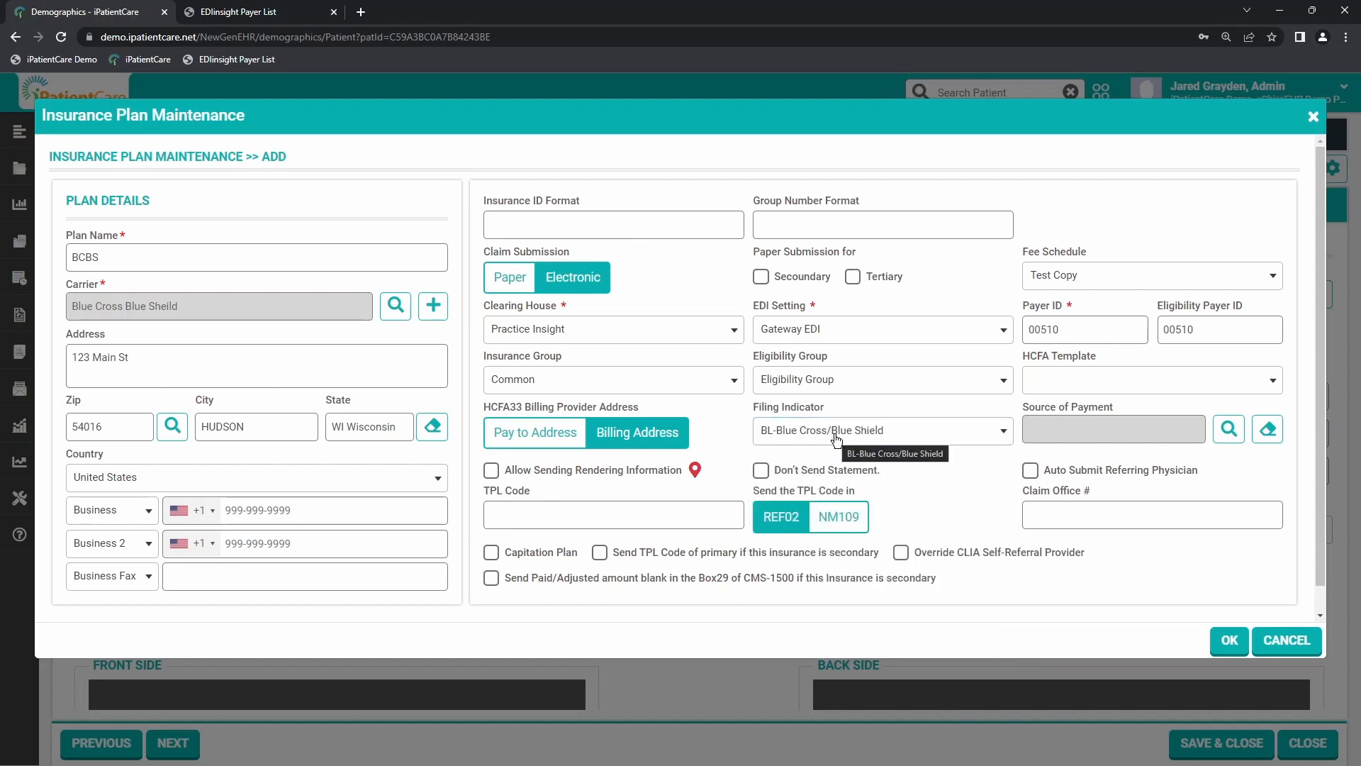
{"action": "left_click", "coordinate": [1117, 390]}
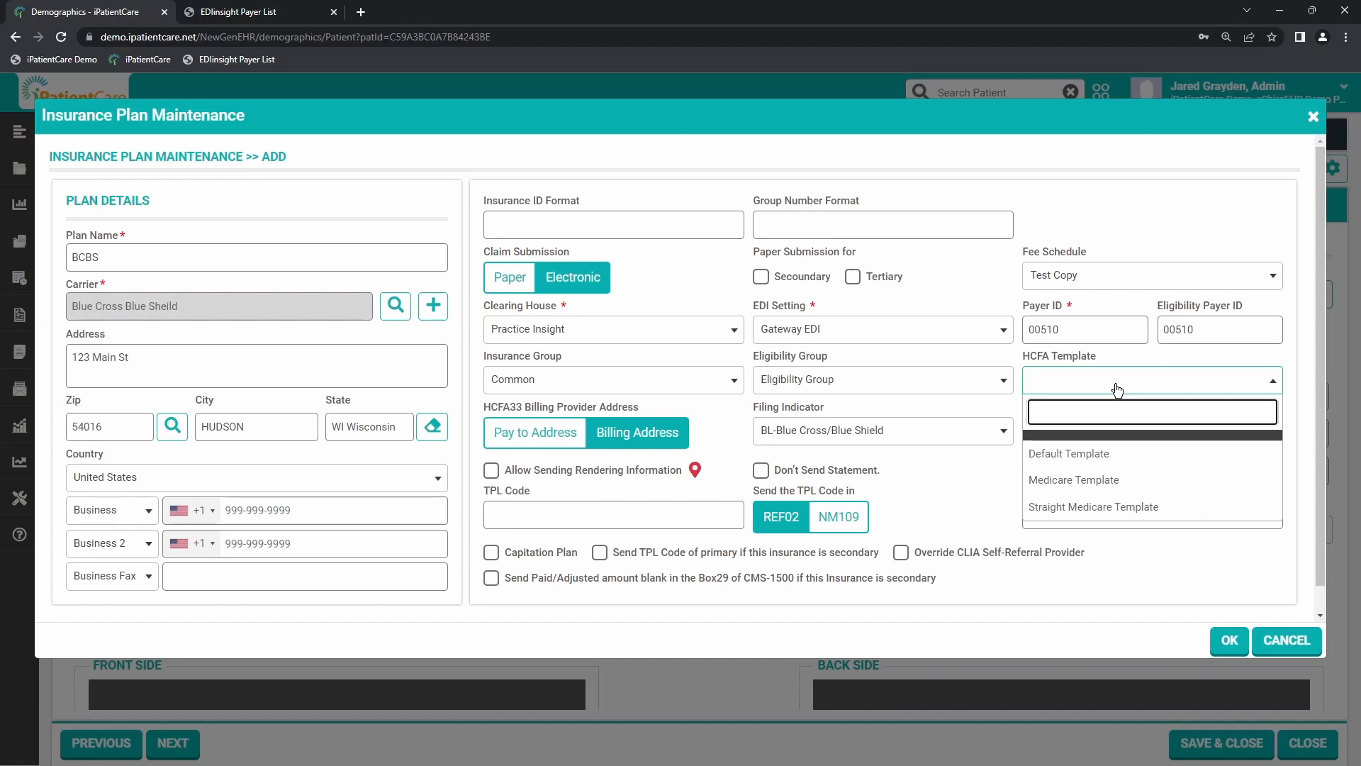
{"action": "left_click", "coordinate": [1108, 480]}
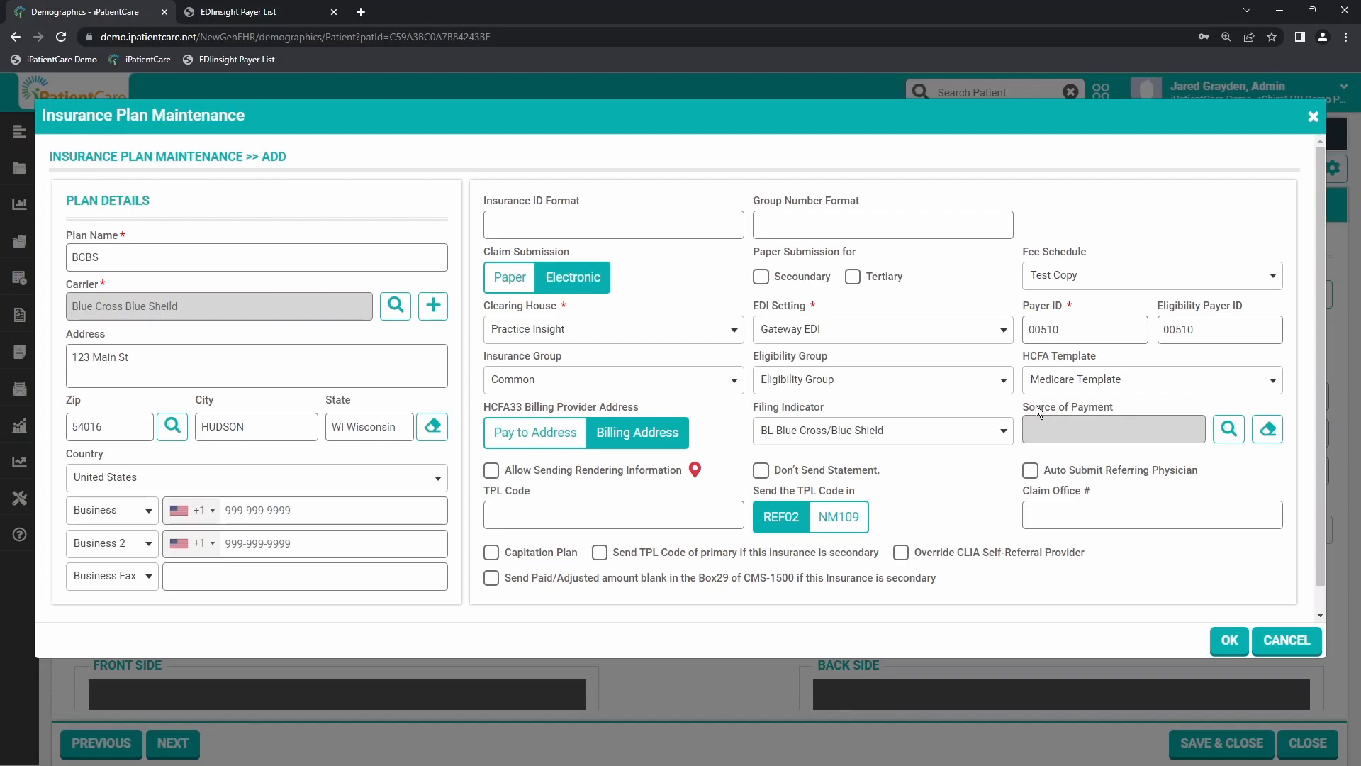
Step: Set the plan's Source of Payment to Blue Cross (code P) and try to save the plan
{"action": "left_click", "coordinate": [1228, 430]}
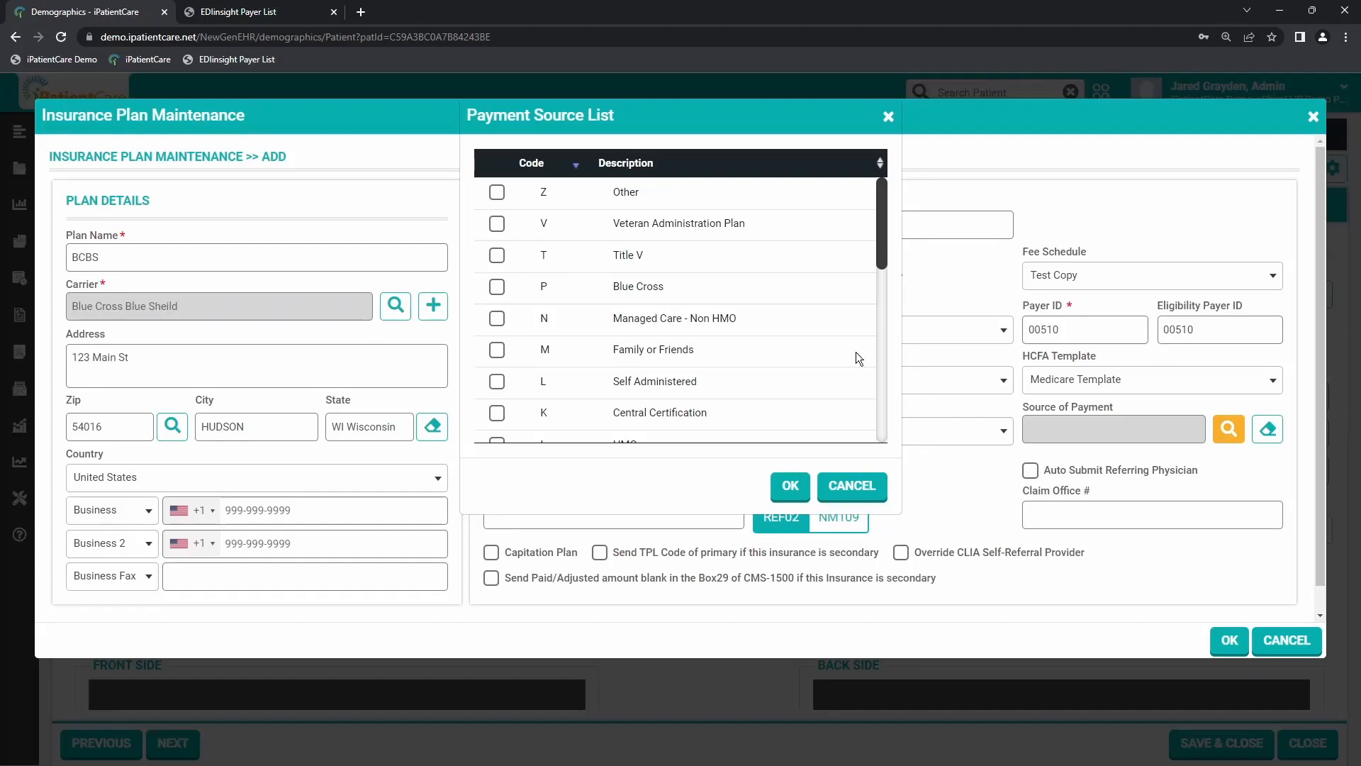
{"action": "left_click", "coordinate": [520, 288]}
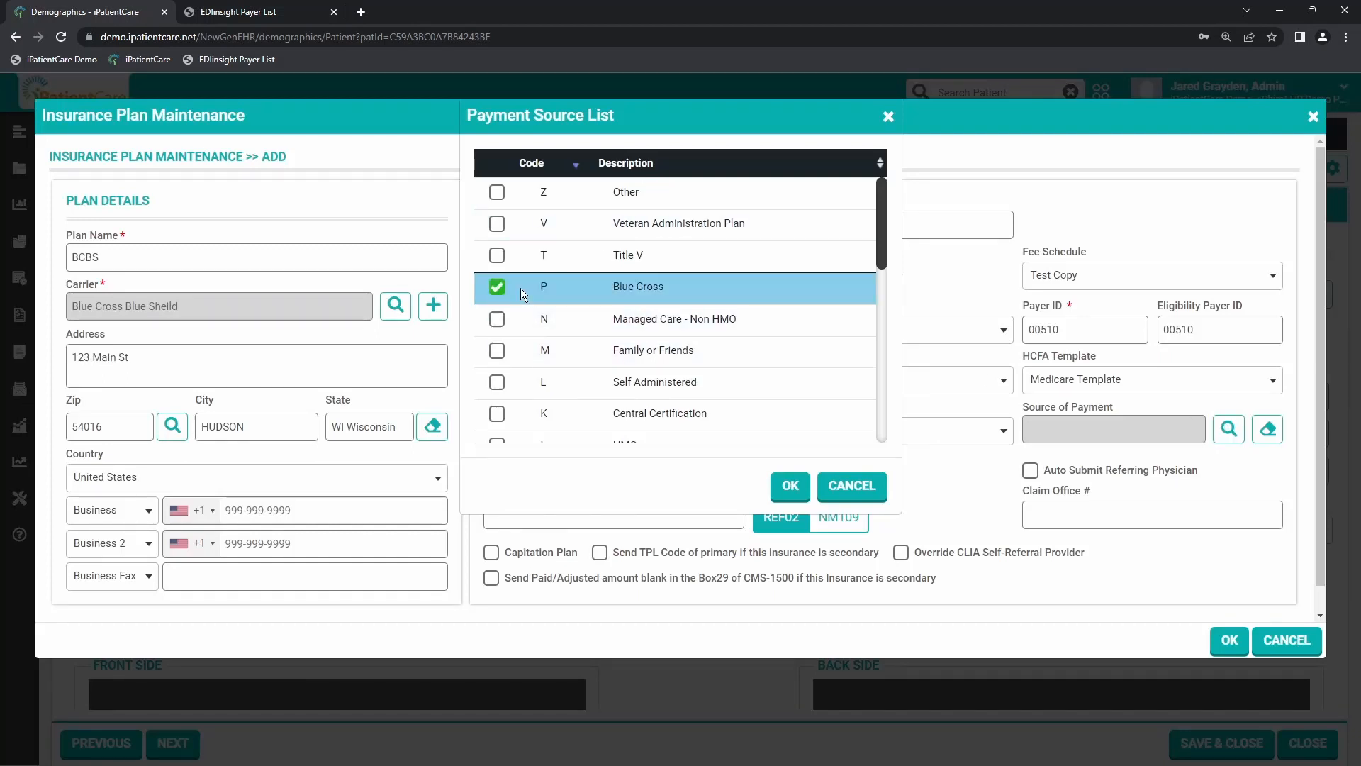
{"action": "left_click", "coordinate": [787, 487]}
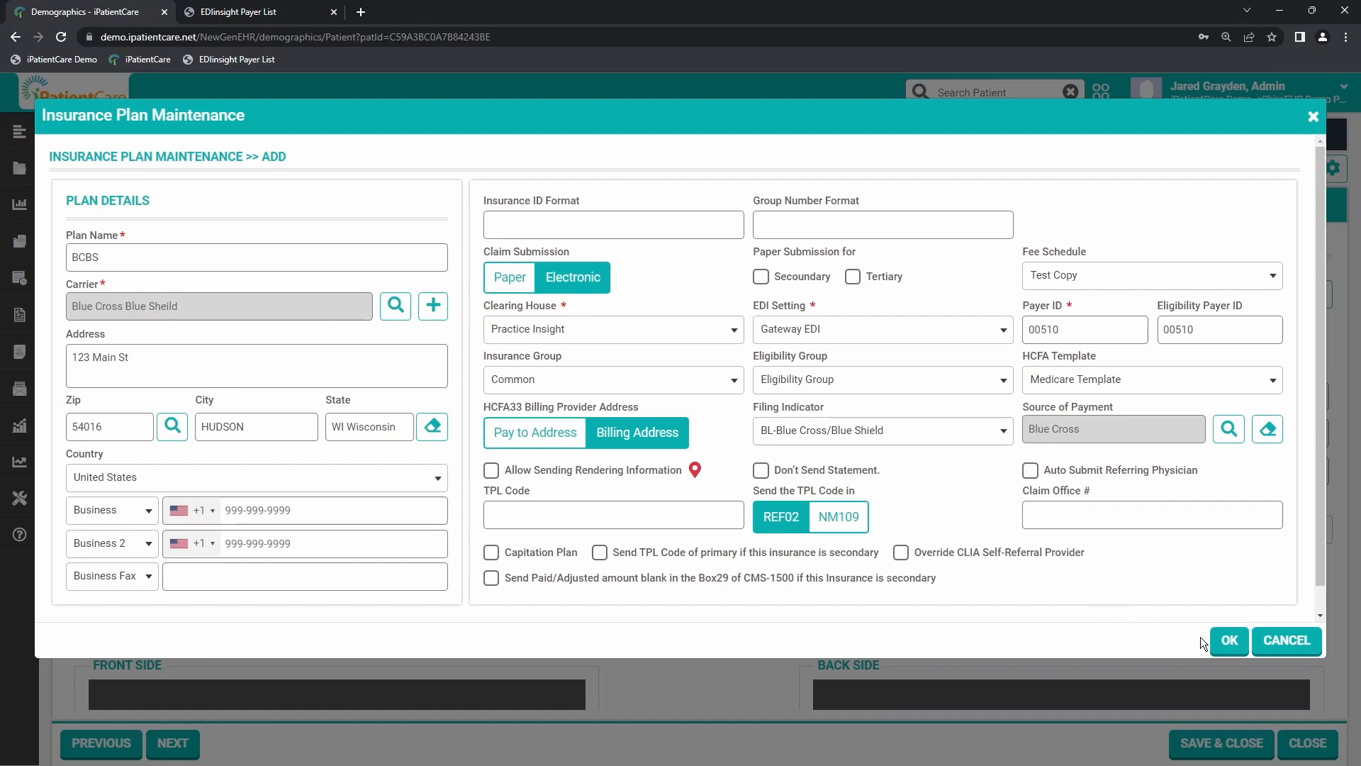
{"action": "left_click", "coordinate": [1227, 640]}
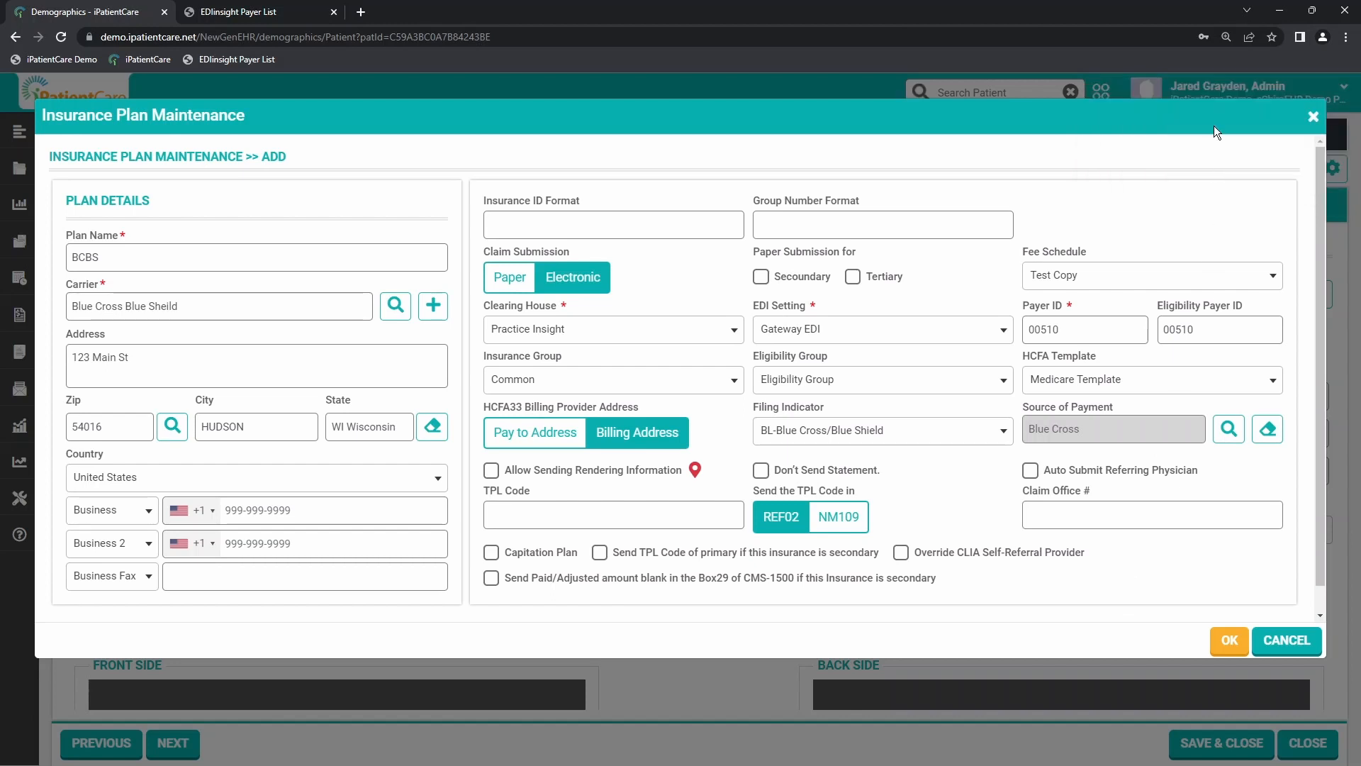
{"action": "left_click", "coordinate": [1228, 642]}
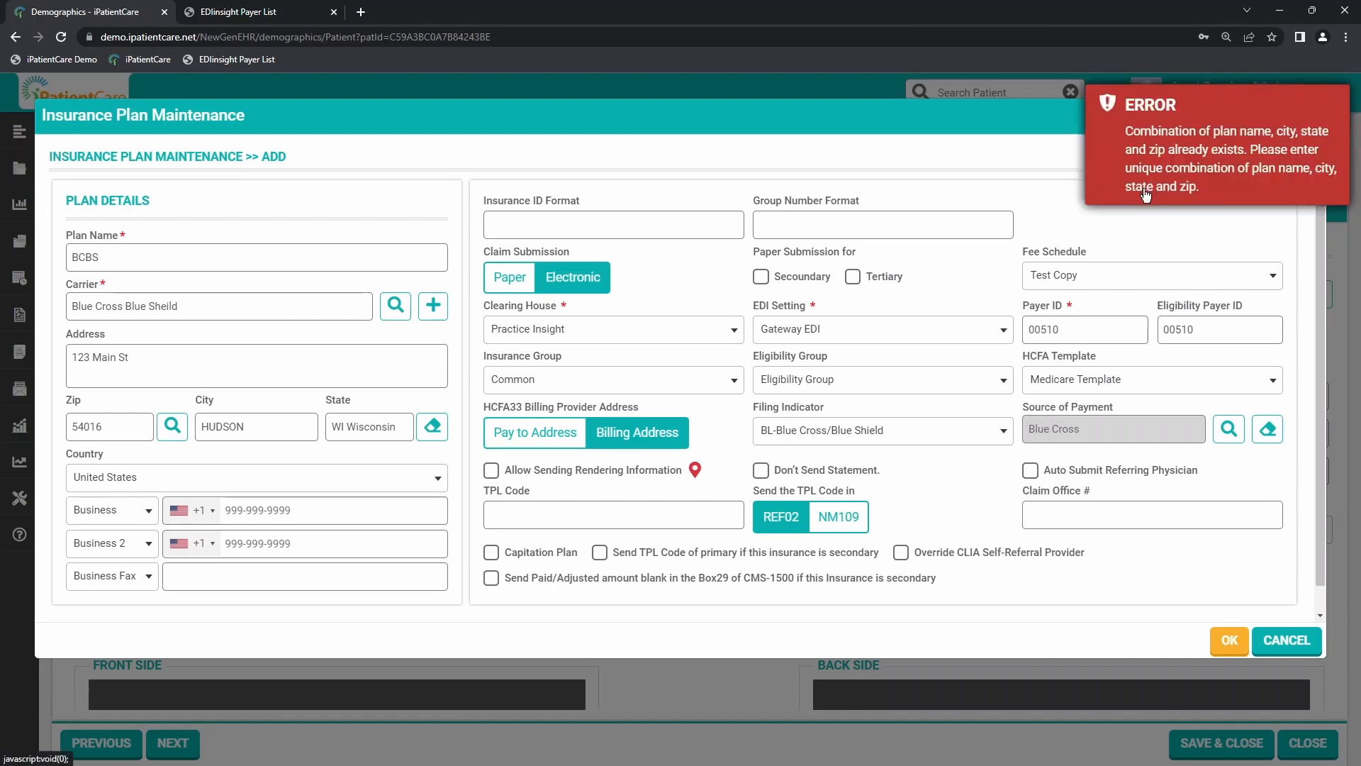
Step: Change the plan's Zip to 55016 and run a location search for it
{"action": "left_click", "coordinate": [129, 433]}
{"action": "double_click", "coordinate": [129, 433]}
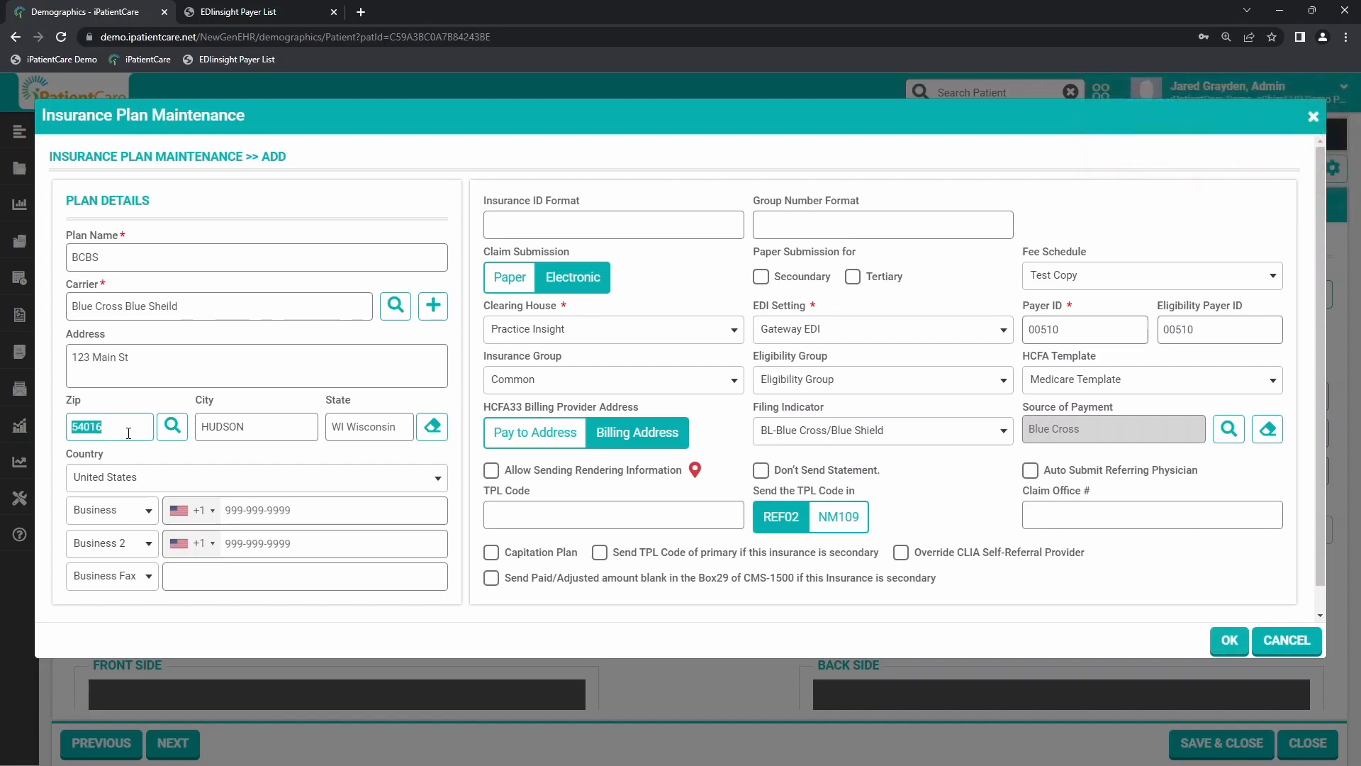
{"action": "type", "text": "55016"}
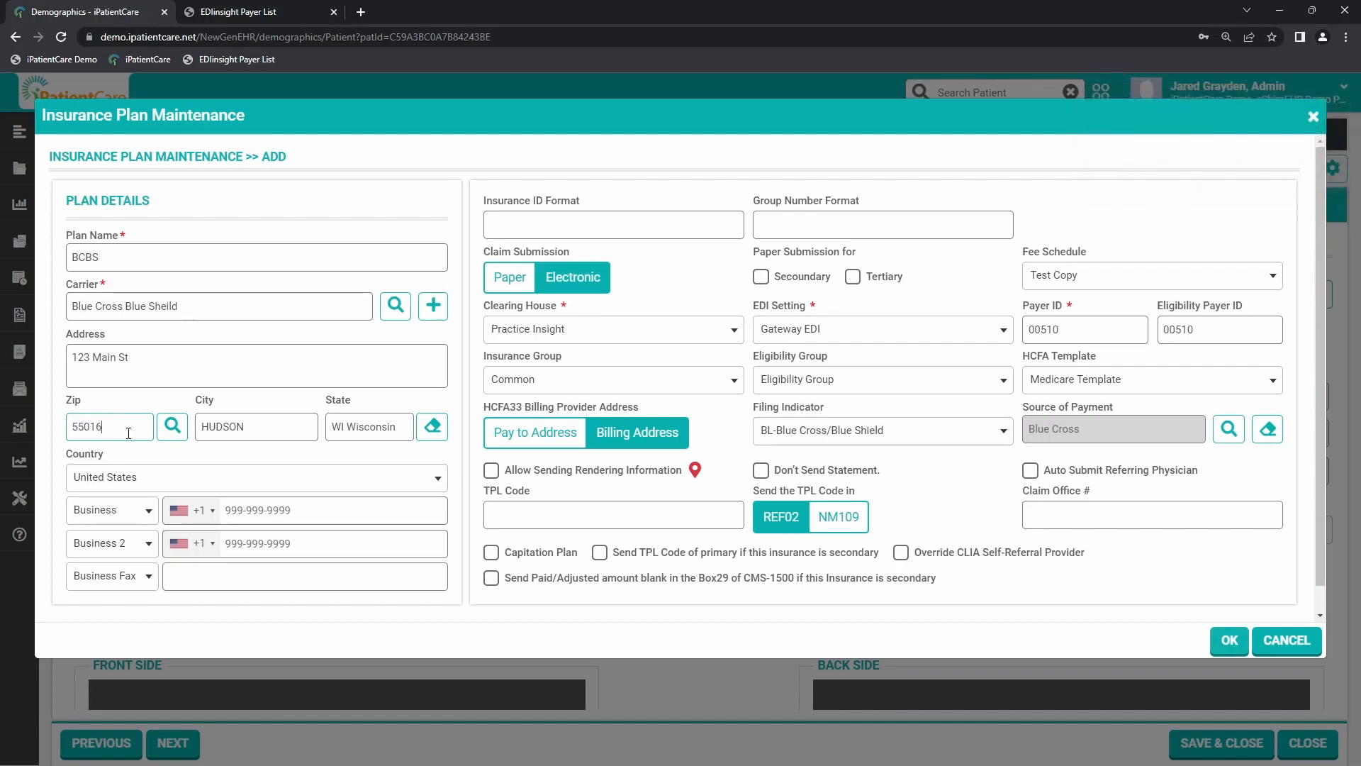
{"action": "left_click", "coordinate": [172, 426]}
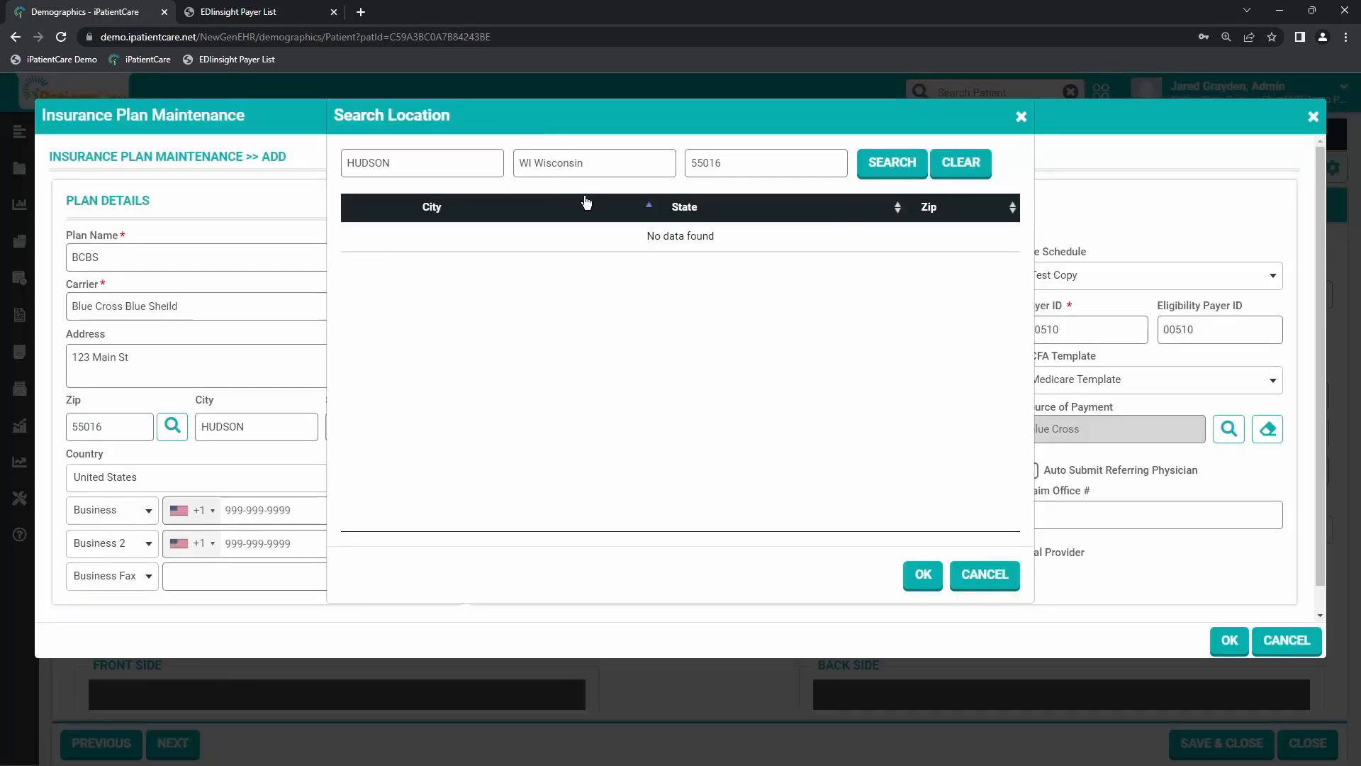
{"action": "double_click", "coordinate": [780, 159]}
{"action": "type", "text": "55016"}
{"action": "left_click", "coordinate": [891, 161]}
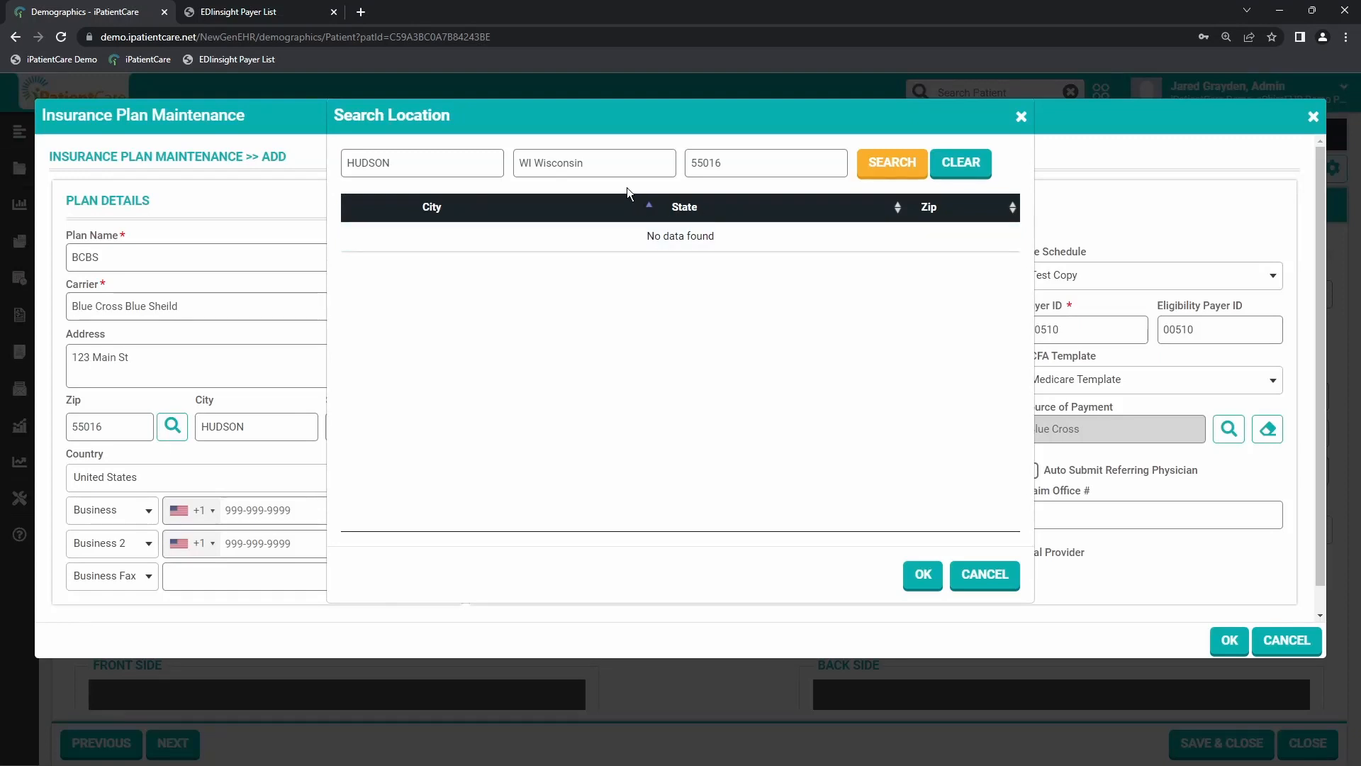
Step: Clear the state and city criteria and repeat the location search by zip only
{"action": "left_click_drag", "start_coordinate": [585, 163], "coordinate": [523, 153]}
{"action": "key", "text": "BackSpace"}
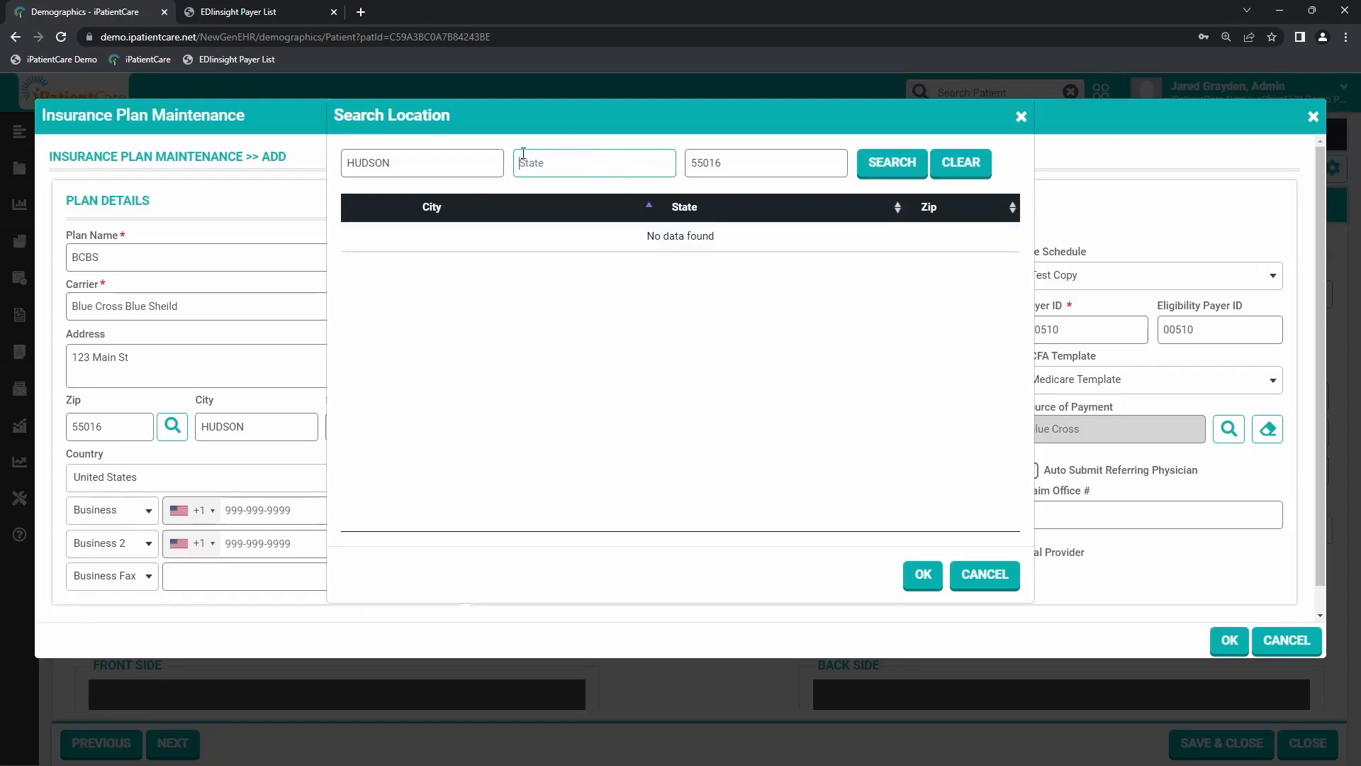
{"action": "left_click_drag", "start_coordinate": [394, 164], "coordinate": [352, 171]}
{"action": "key", "text": "BackSpace"}
{"action": "left_click", "coordinate": [888, 164]}
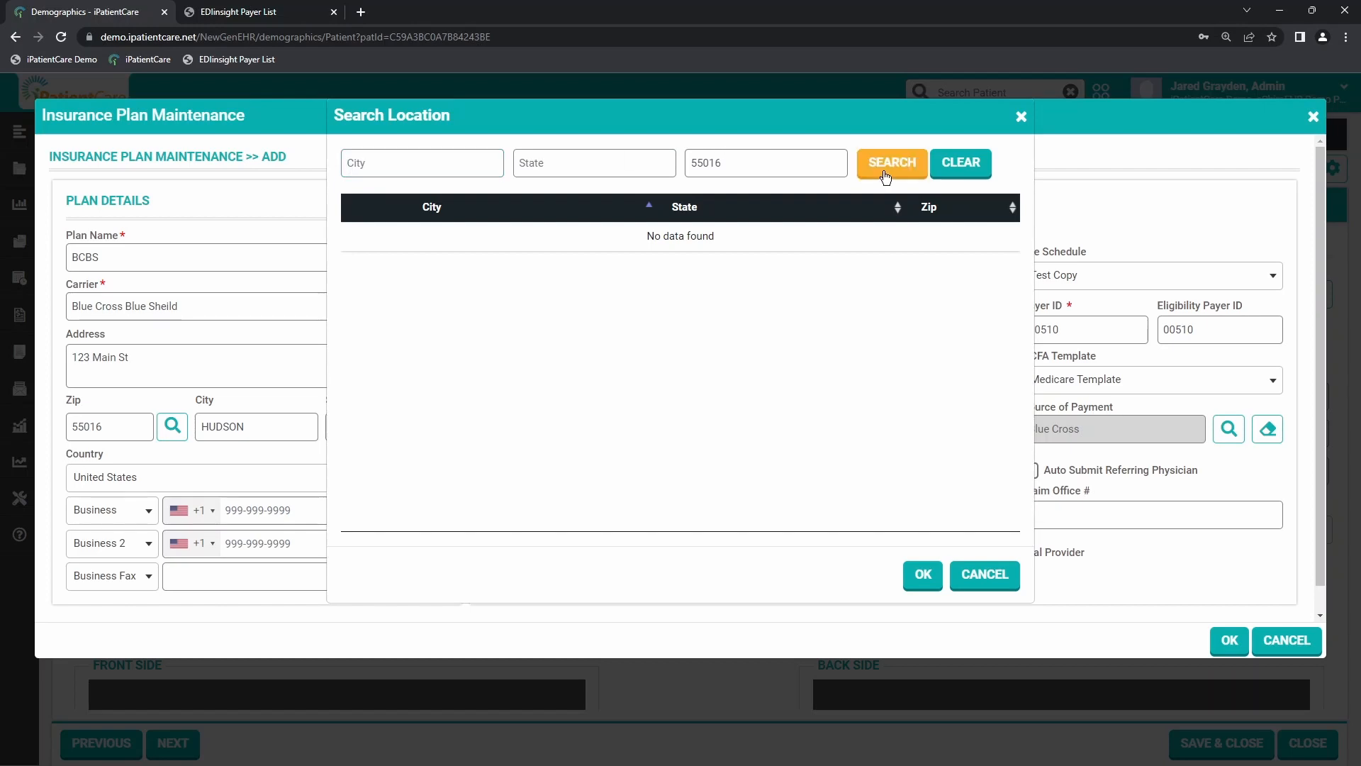
Step: Choose Cottage Grove, MN Minnesota as the plan's location and save the BCBS plan
{"action": "left_click", "coordinate": [364, 236]}
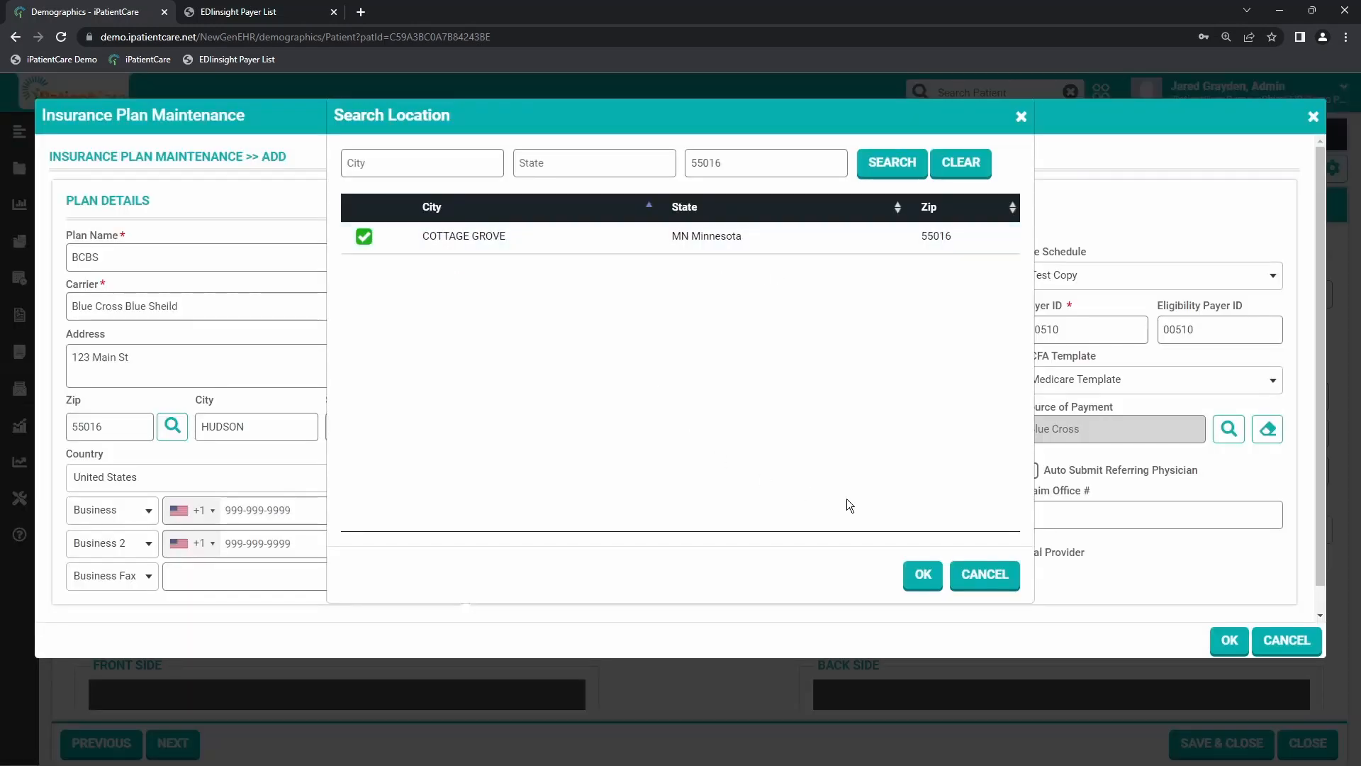
{"action": "left_click", "coordinate": [924, 574]}
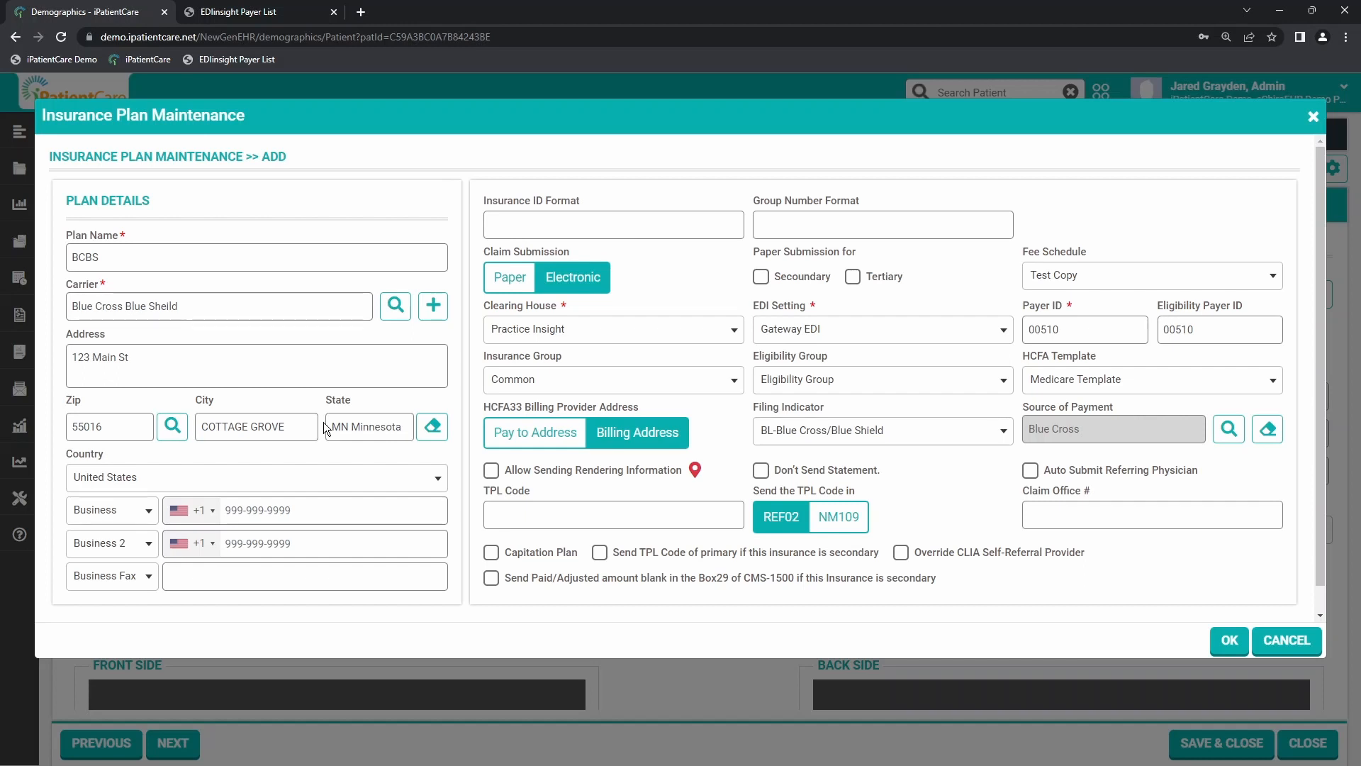
{"action": "left_click", "coordinate": [1228, 641]}
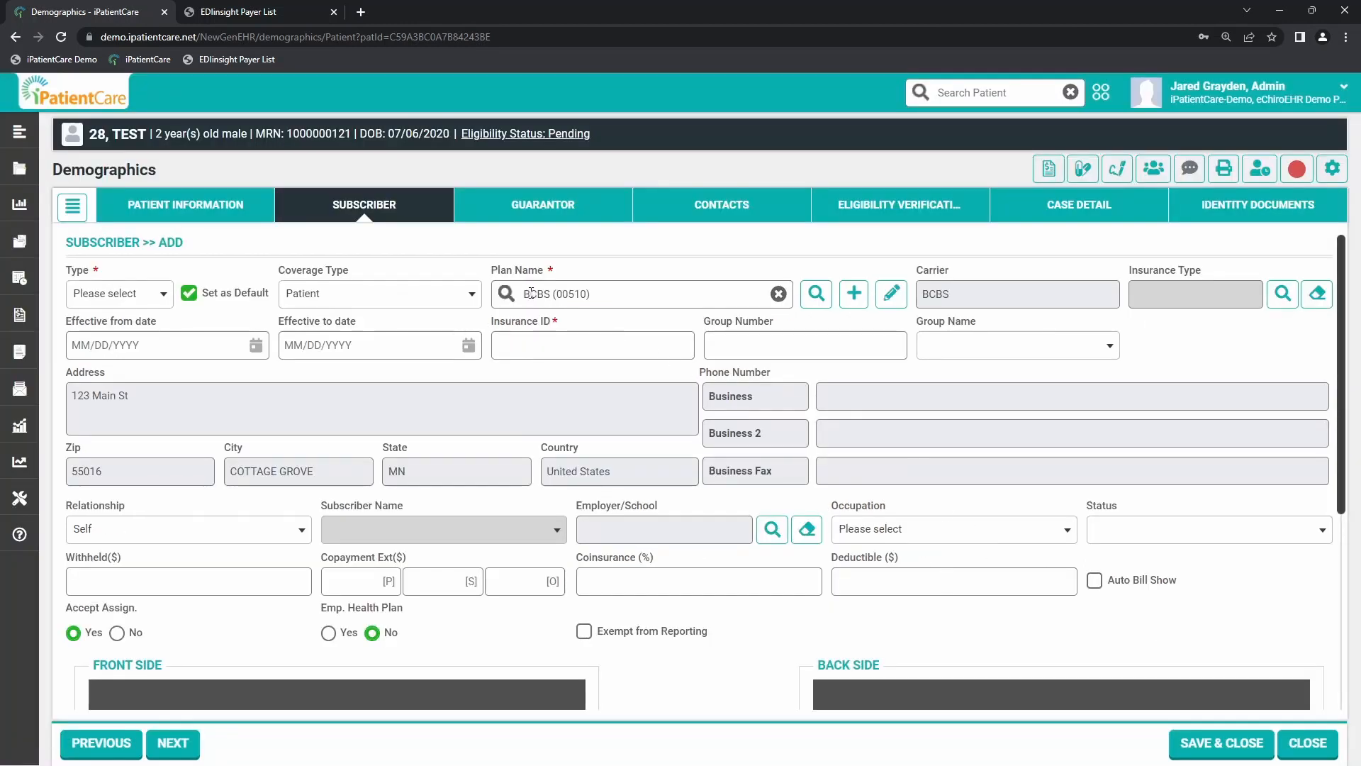
{"action": "left_click_drag", "start_coordinate": [531, 292], "coordinate": [605, 290]}
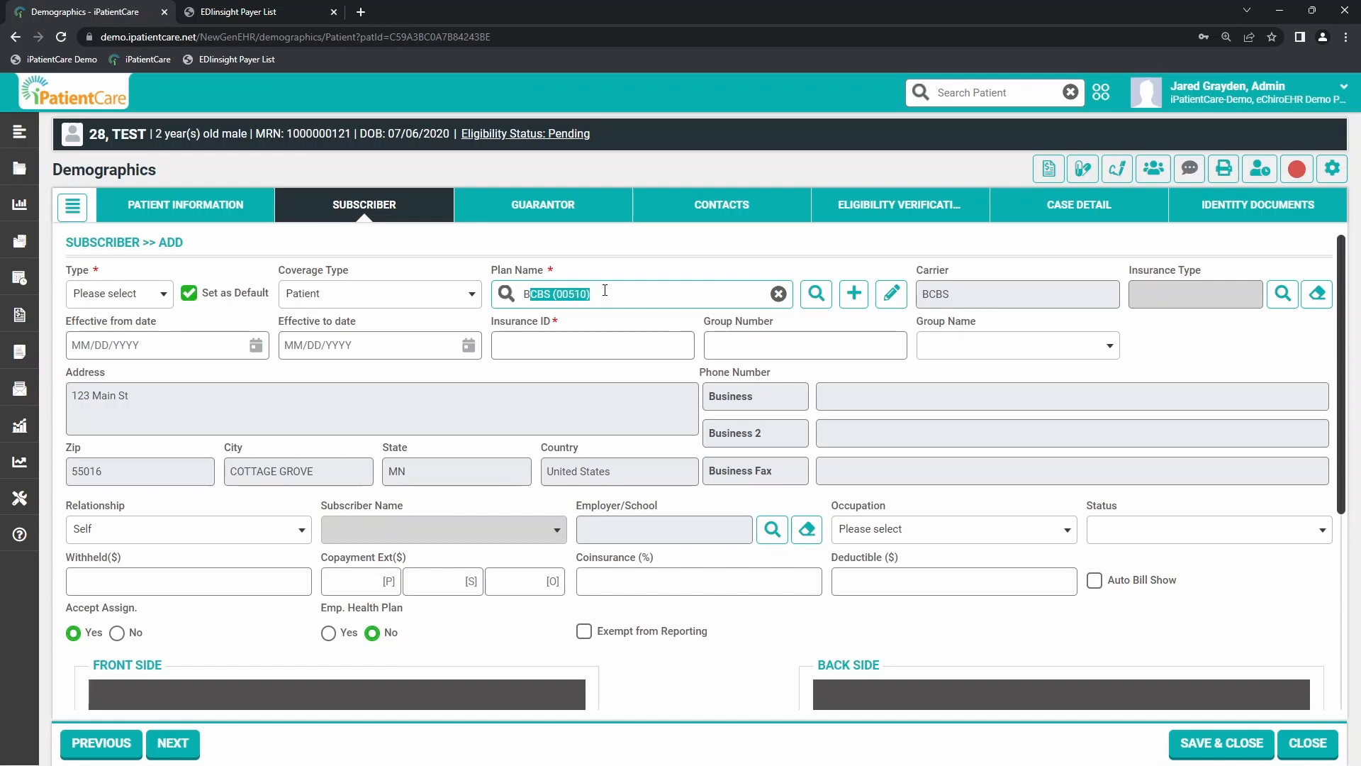
{"action": "left_click", "coordinate": [609, 291]}
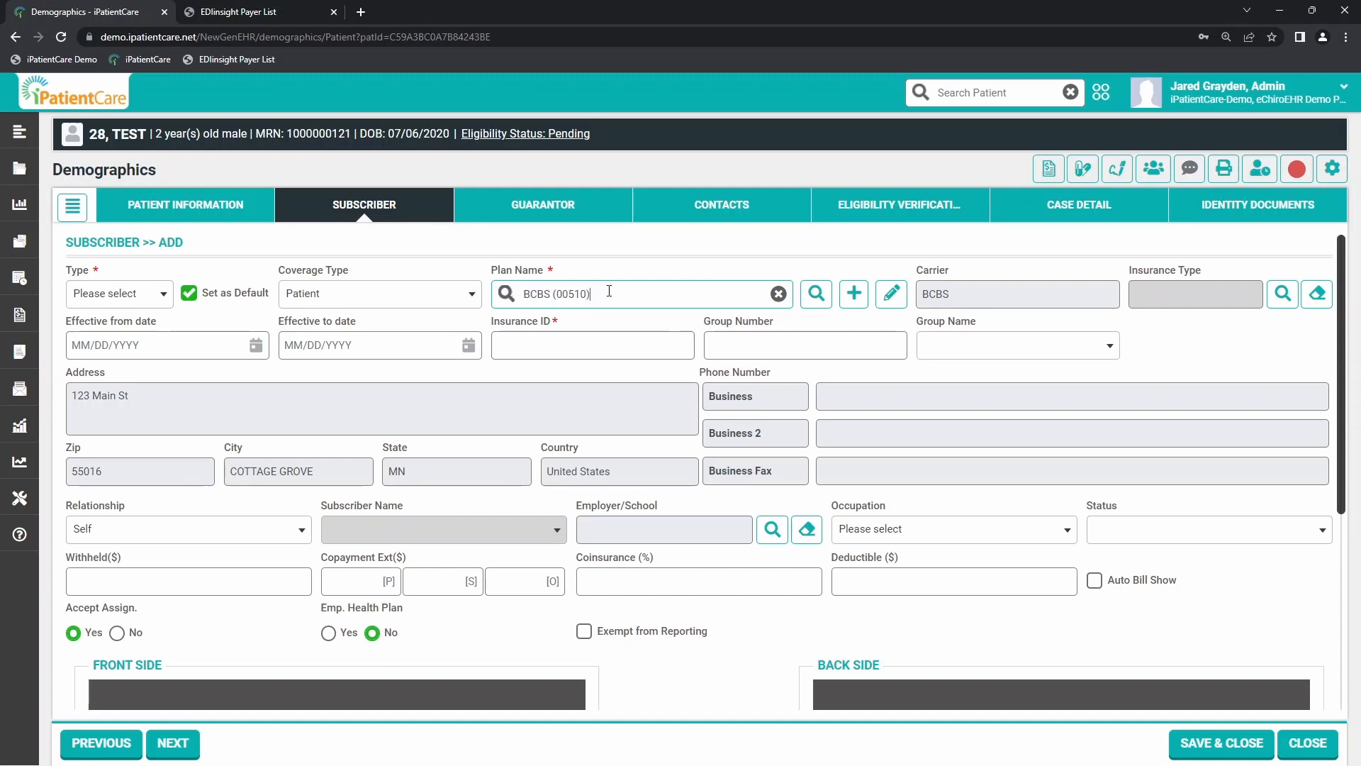